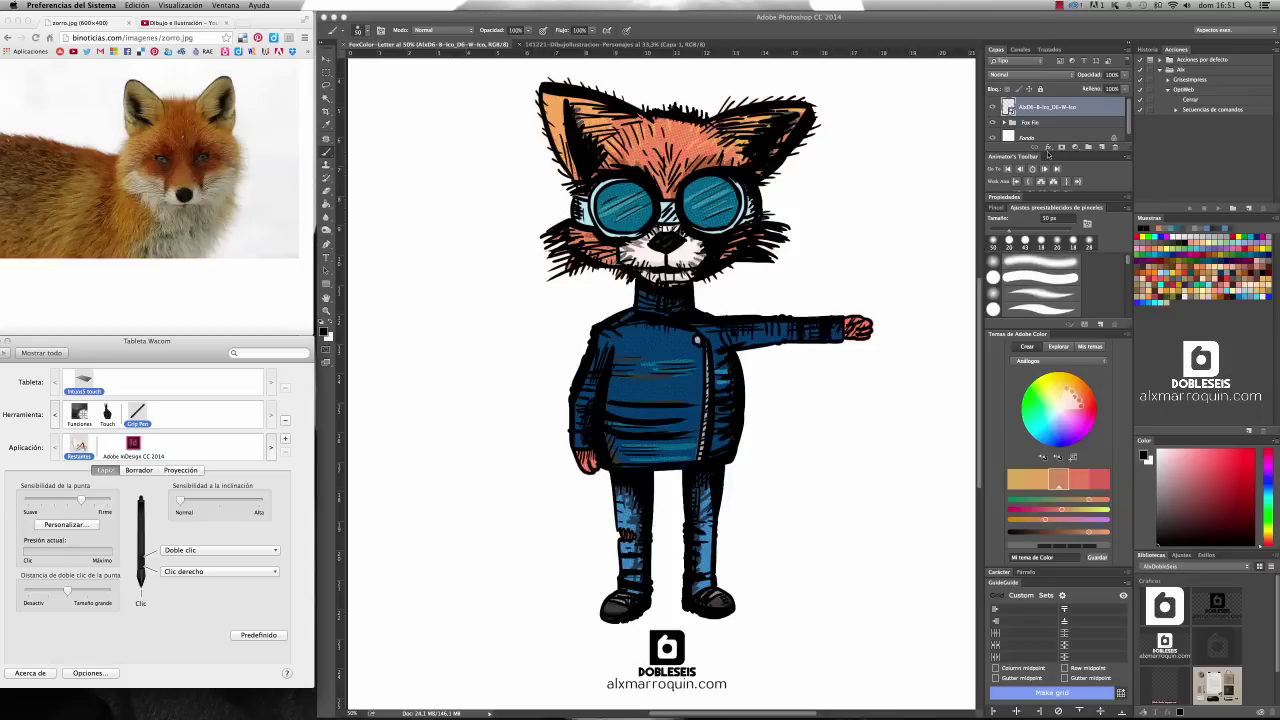
# Step: Detach the layer list from the dock, lengthen it beside the canvas and expand the Fox Fin group
pyautogui.click(1128, 150)
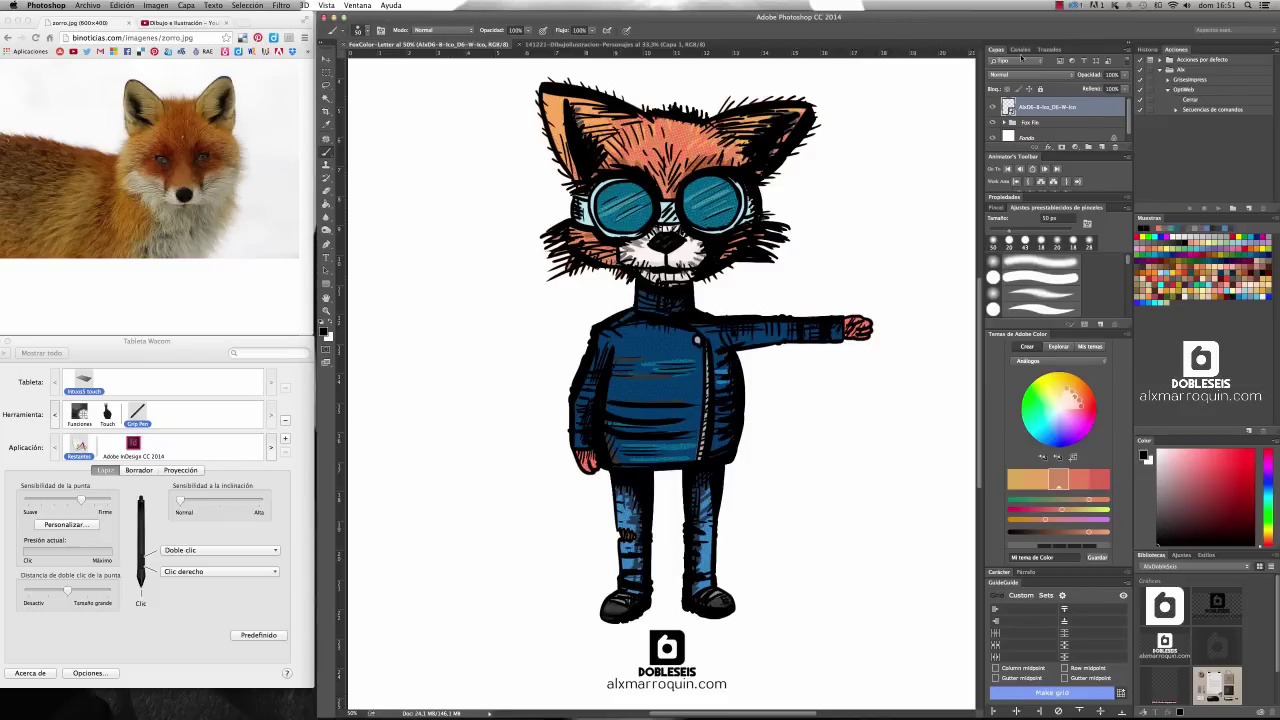
pyautogui.moveTo(1021, 57); pyautogui.dragTo(910, 56)
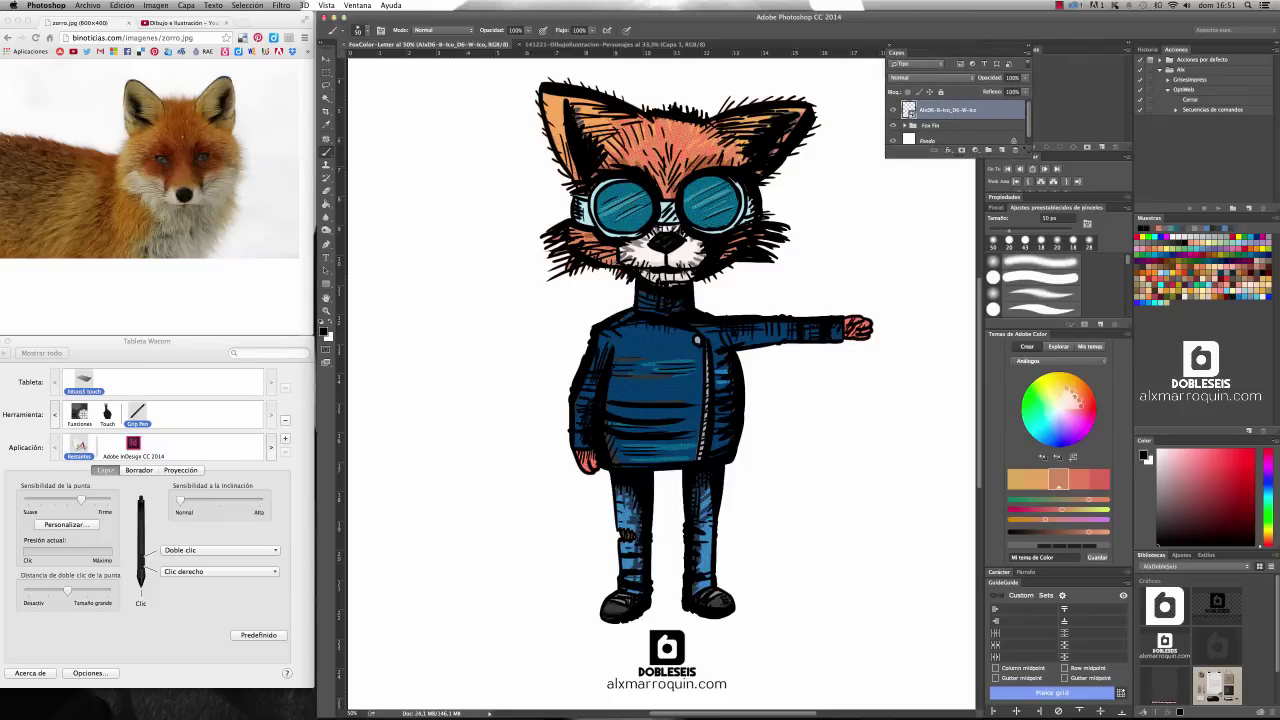
pyautogui.moveTo(972, 157); pyautogui.dragTo(970, 302)
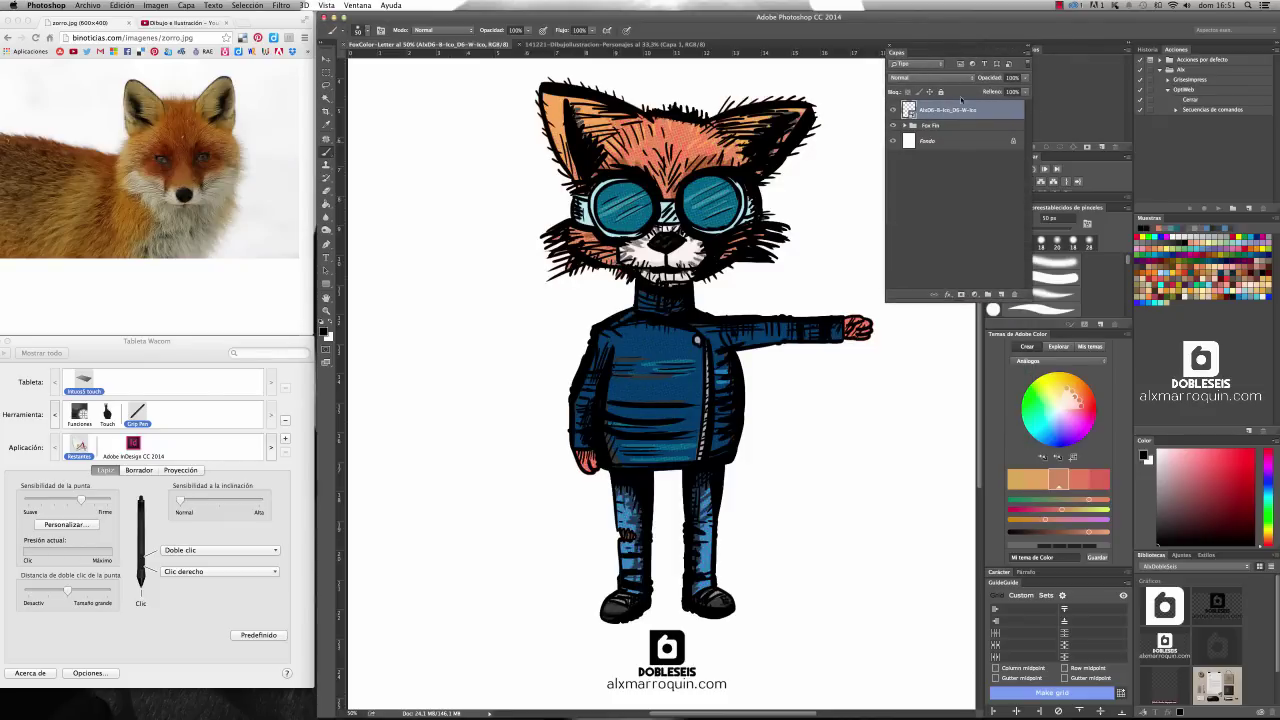
pyautogui.moveTo(931, 54); pyautogui.dragTo(884, 55)
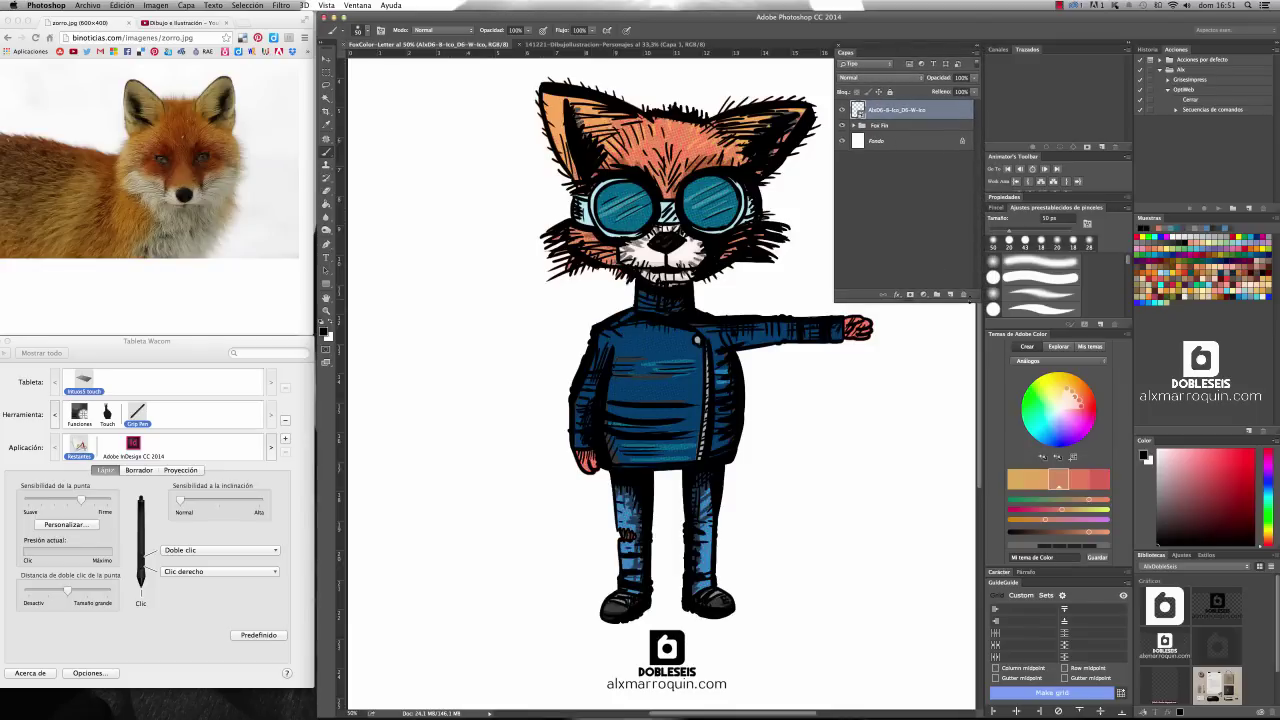
pyautogui.moveTo(950, 302); pyautogui.dragTo(950, 372)
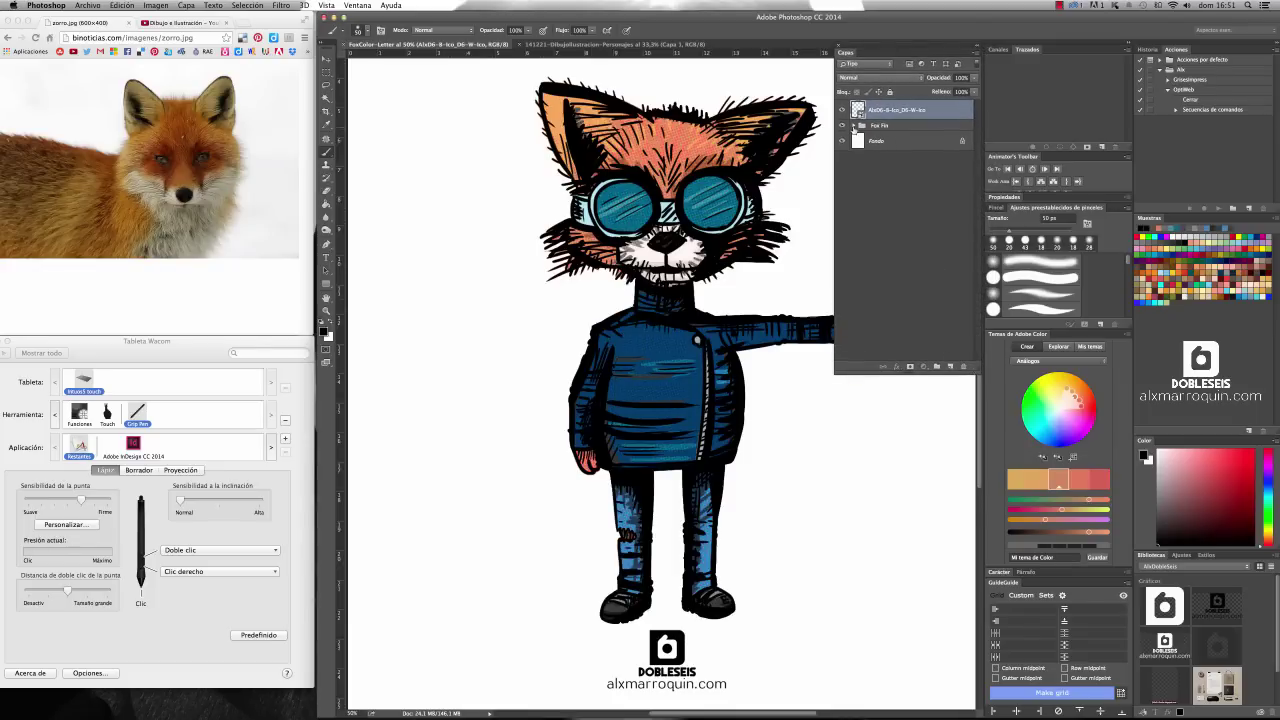
pyautogui.click(853, 125)
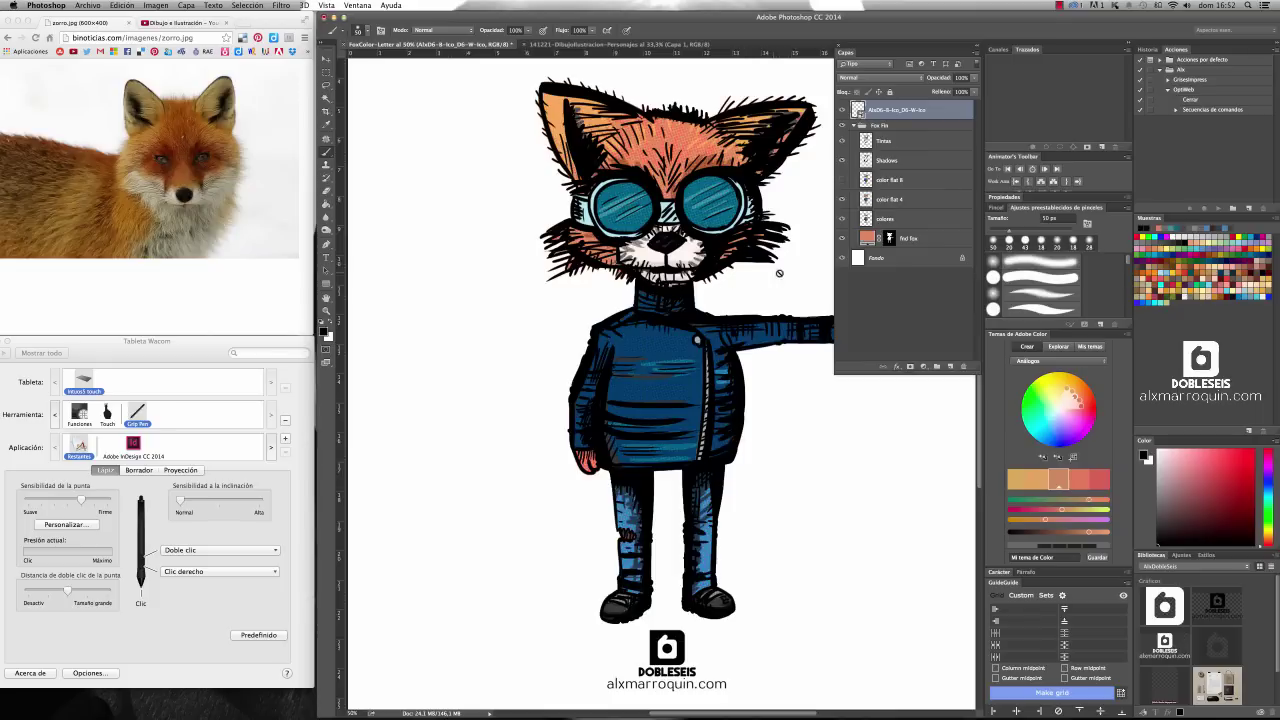
# Step: Hide the visible artwork layers inside the Fox Fin group, from Tintas and Shadows down to the flat skin colour
pyautogui.click(842, 141)
pyautogui.click(842, 160)
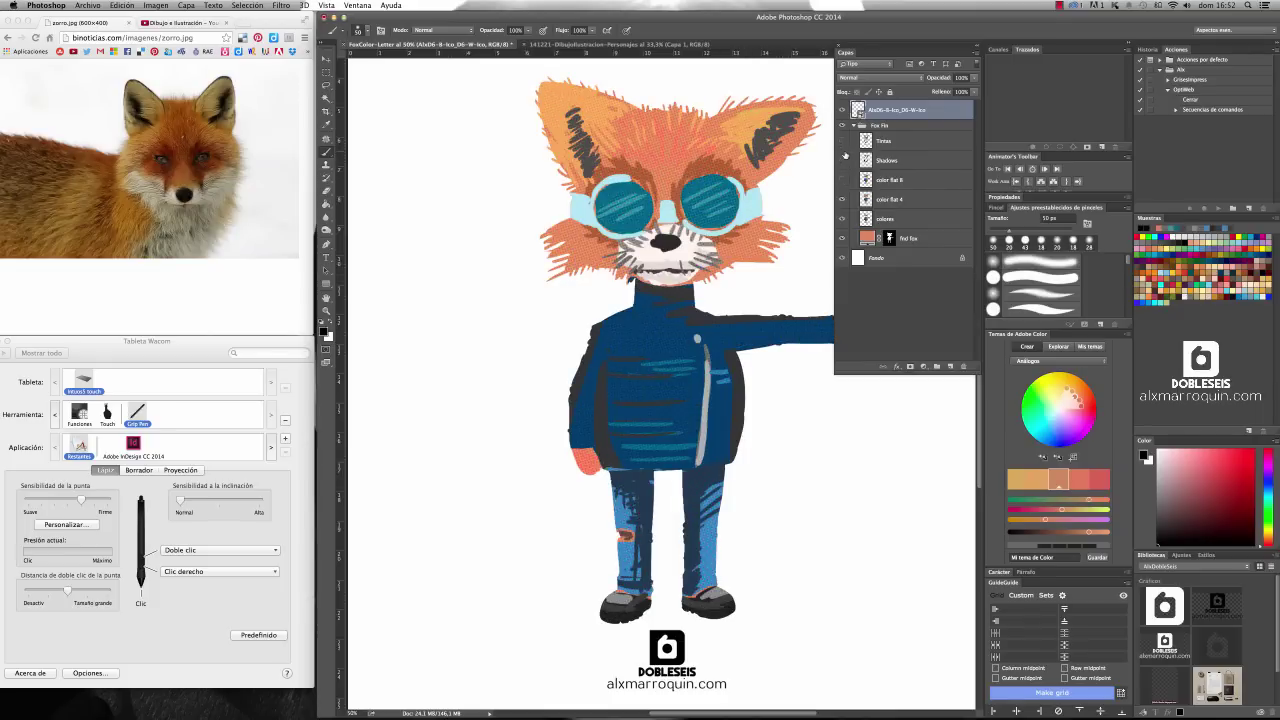
pyautogui.click(842, 218)
pyautogui.click(842, 238)
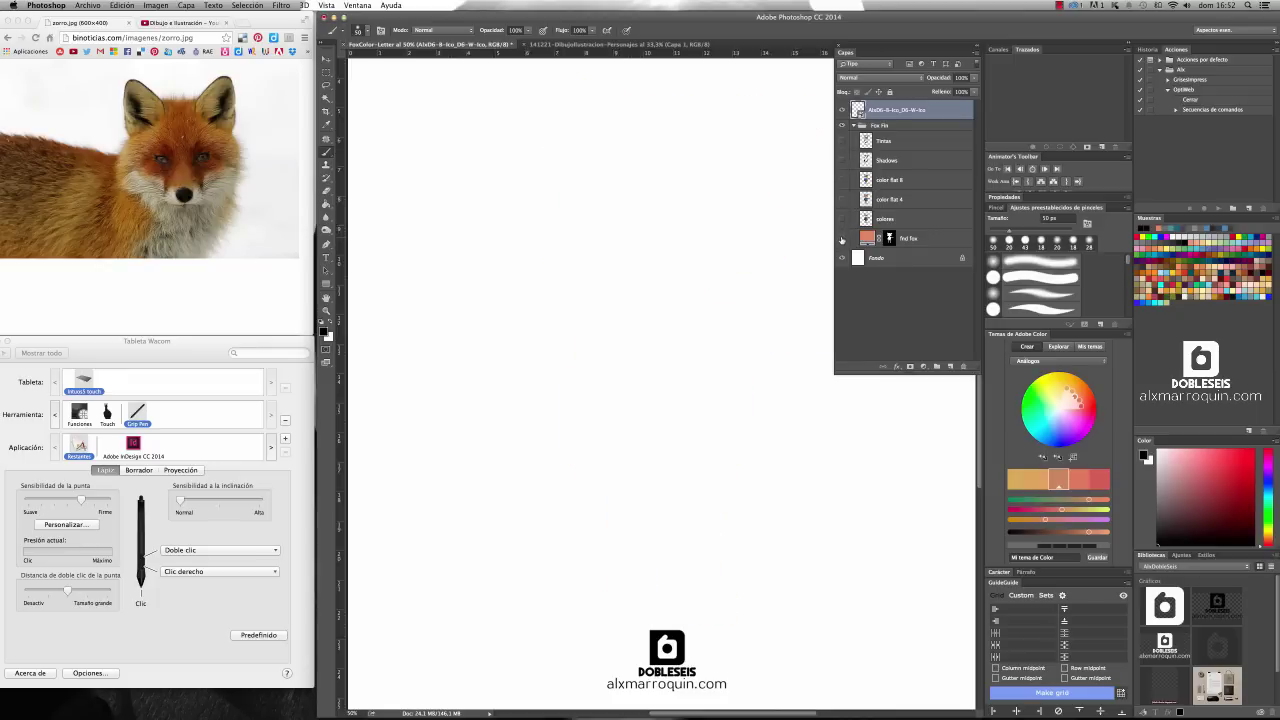
# Step: Show the Fox Fin layers again in stages, starting with the Tintas line art, followed by Shadows and the colour layers
pyautogui.click(842, 141)
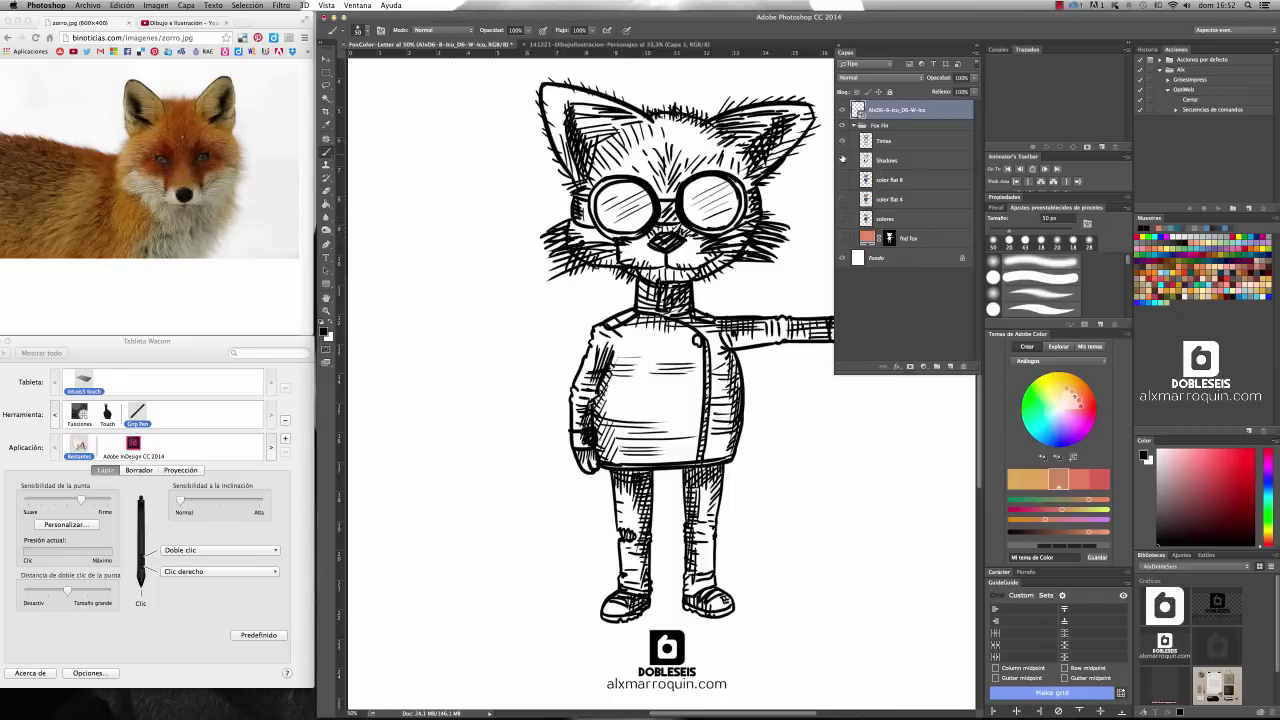
pyautogui.moveTo(911, 55); pyautogui.dragTo(954, 52)
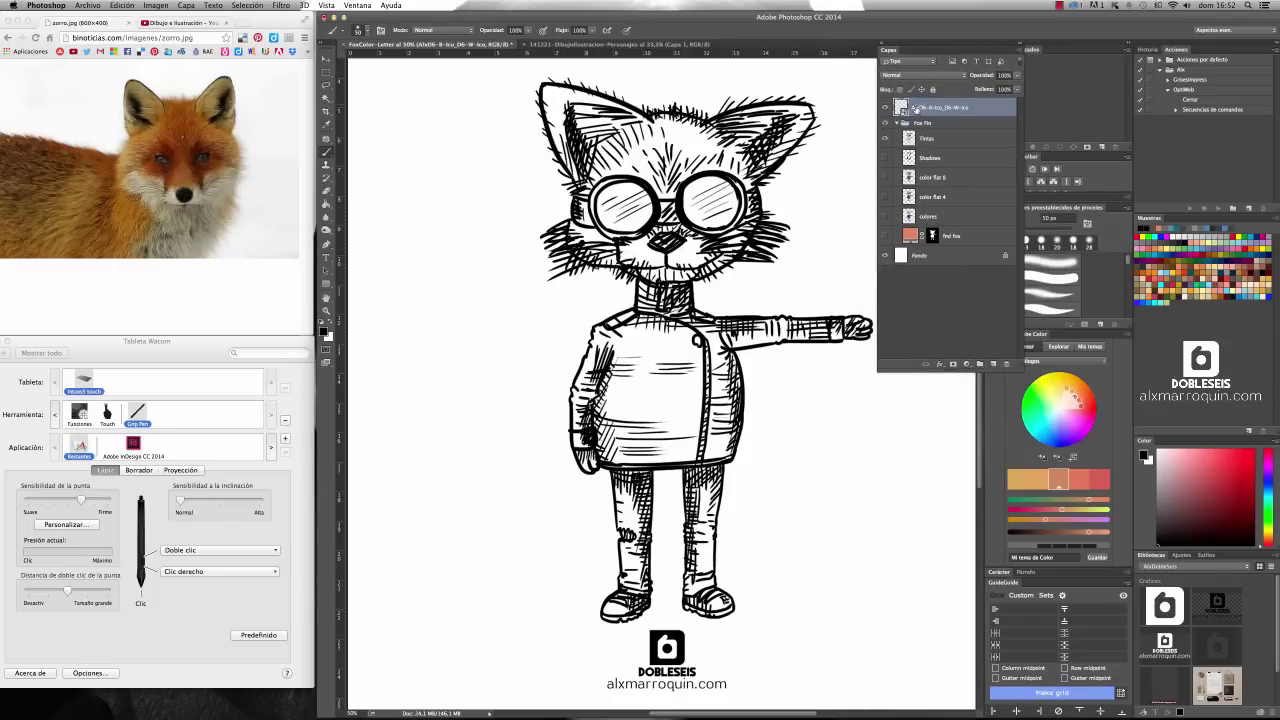
pyautogui.click(884, 158)
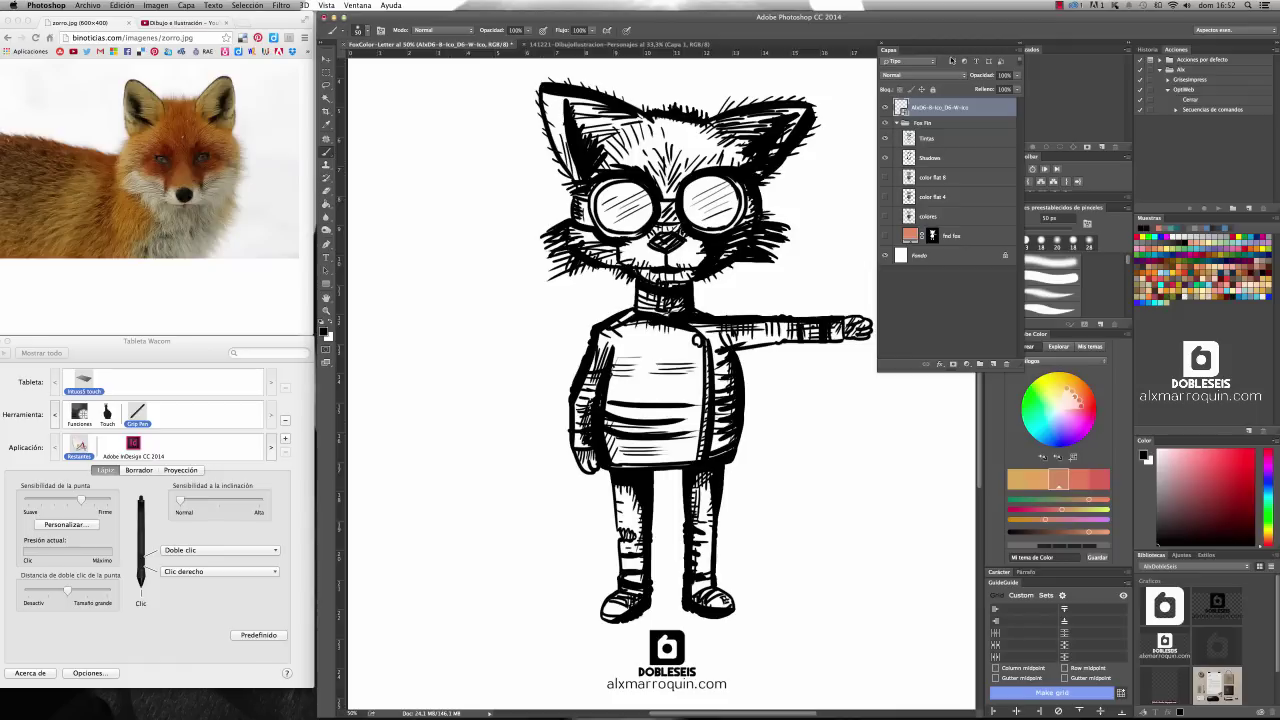
pyautogui.click(884, 216)
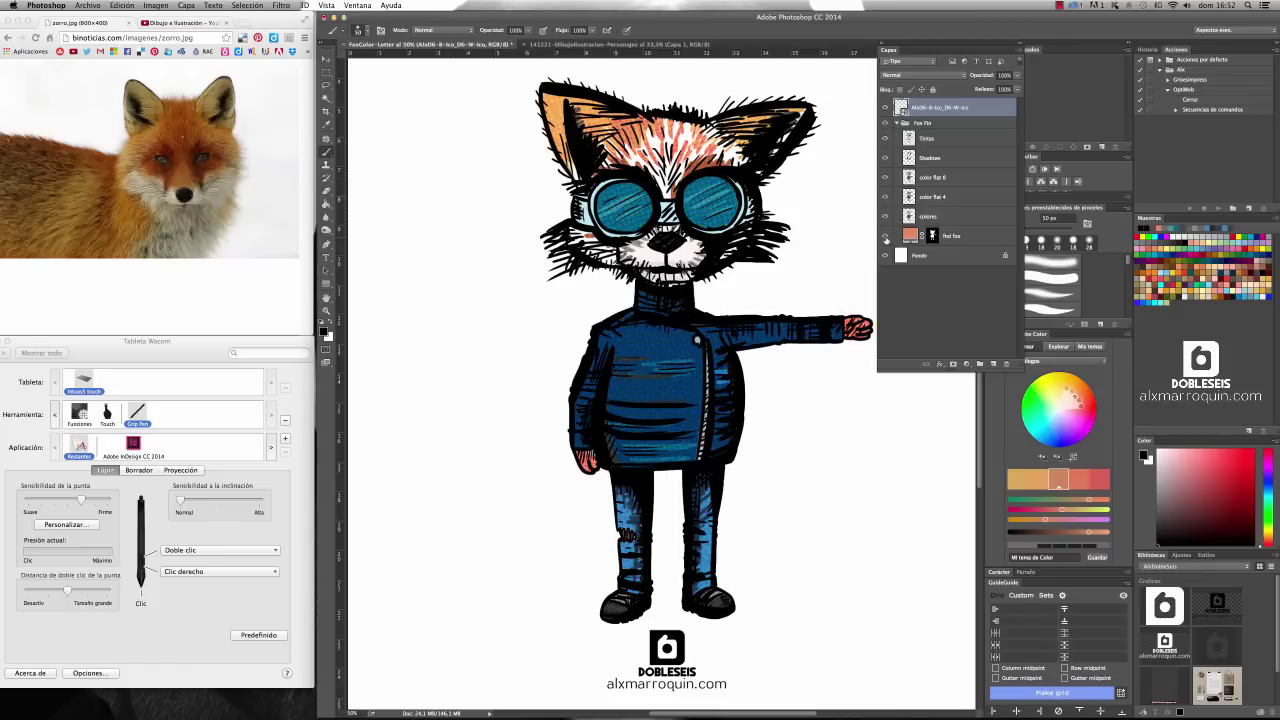
pyautogui.click(885, 236)
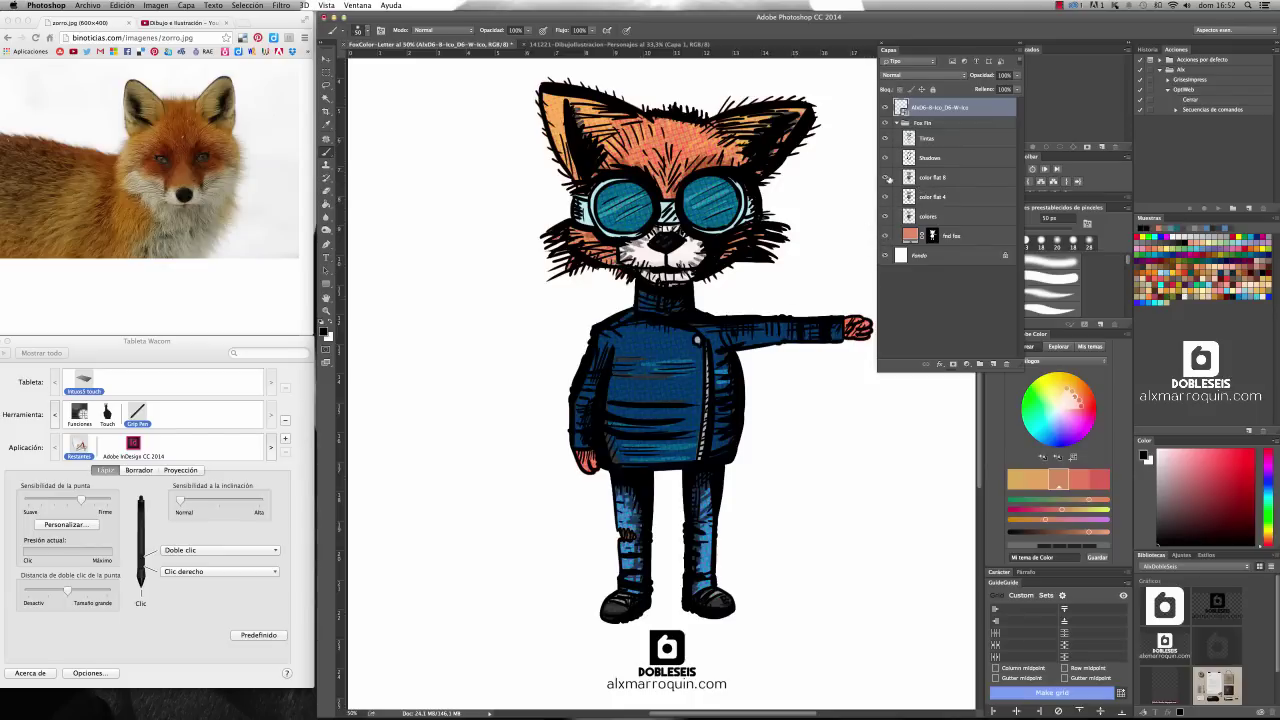
pyautogui.click(884, 180)
# Step: Switch to the 141221-DibujoIlustracion-Personajes document, hide its Fox Fin group and show the esquema layer under the sketch
pyautogui.click(600, 45)
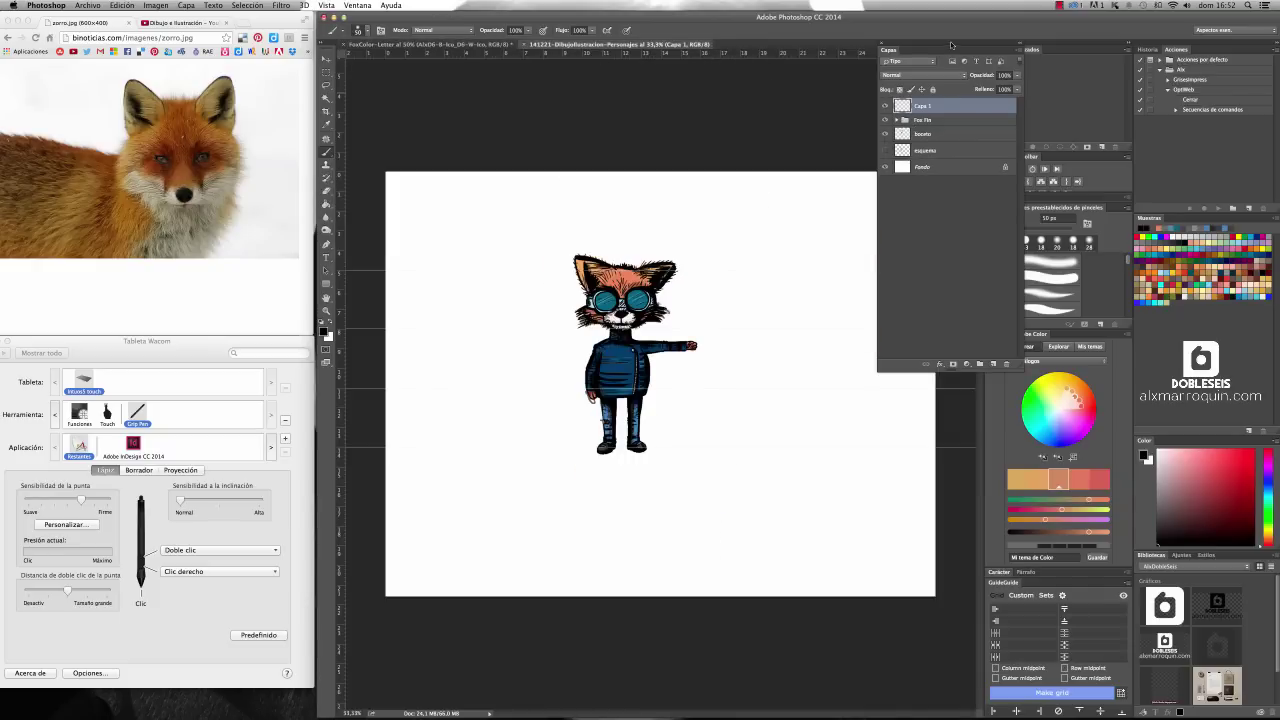
pyautogui.moveTo(951, 45); pyautogui.dragTo(920, 114)
pyautogui.keyDown('super'); pyautogui.click(625, 300); pyautogui.keyUp('super')
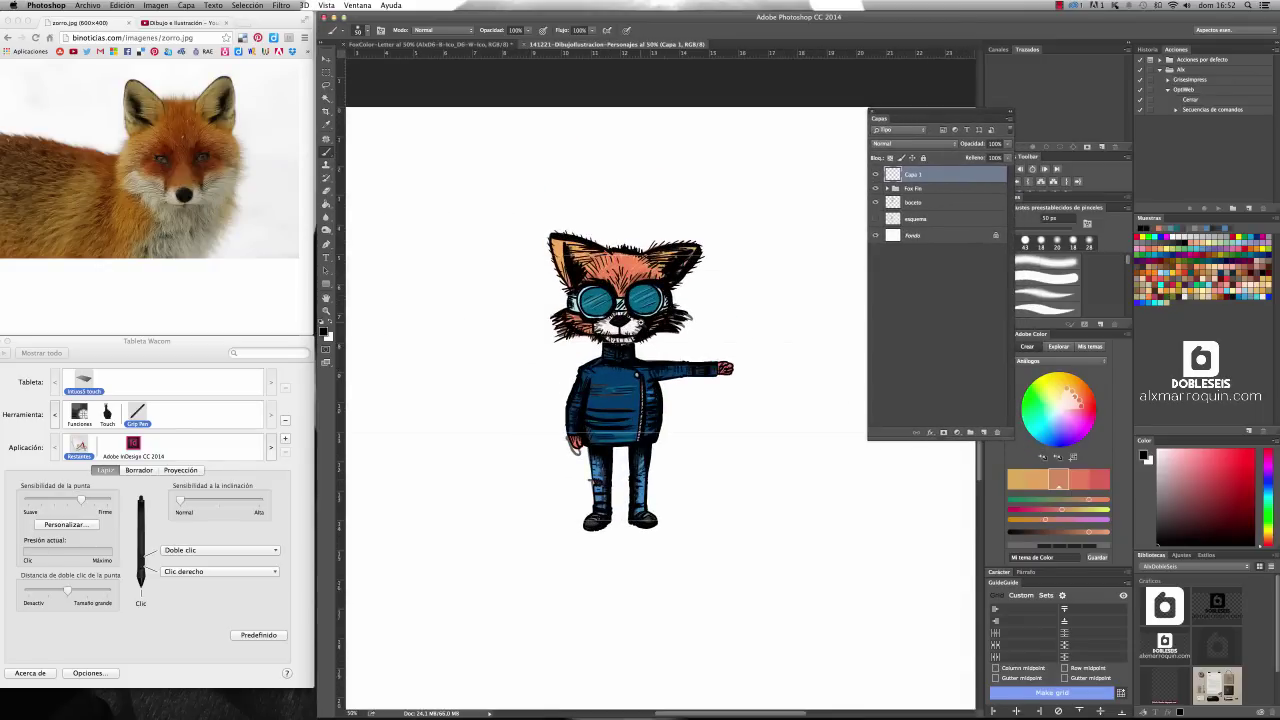
pyautogui.keyDown('super'); pyautogui.click(642, 323); pyautogui.keyUp('super')
pyautogui.keyDown('super'); pyautogui.click(643, 325); pyautogui.keyUp('super')
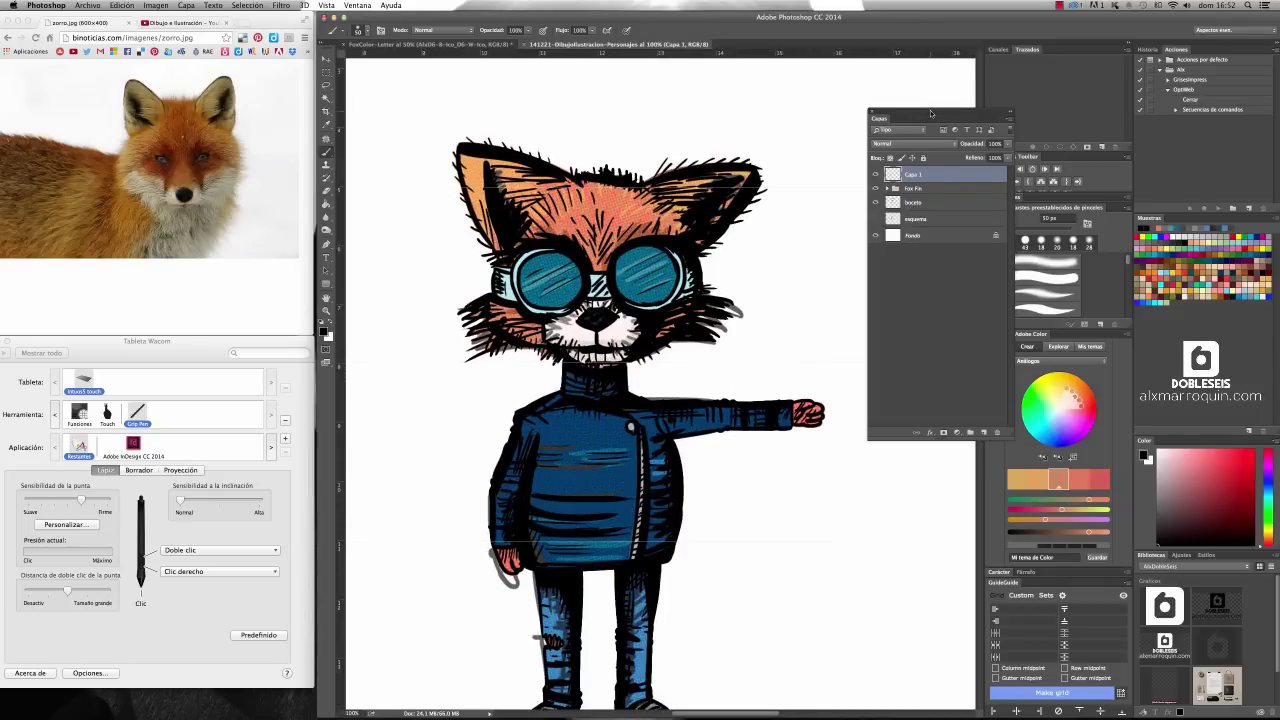
pyautogui.moveTo(930, 113); pyautogui.dragTo(881, 55)
pyautogui.click(825, 130)
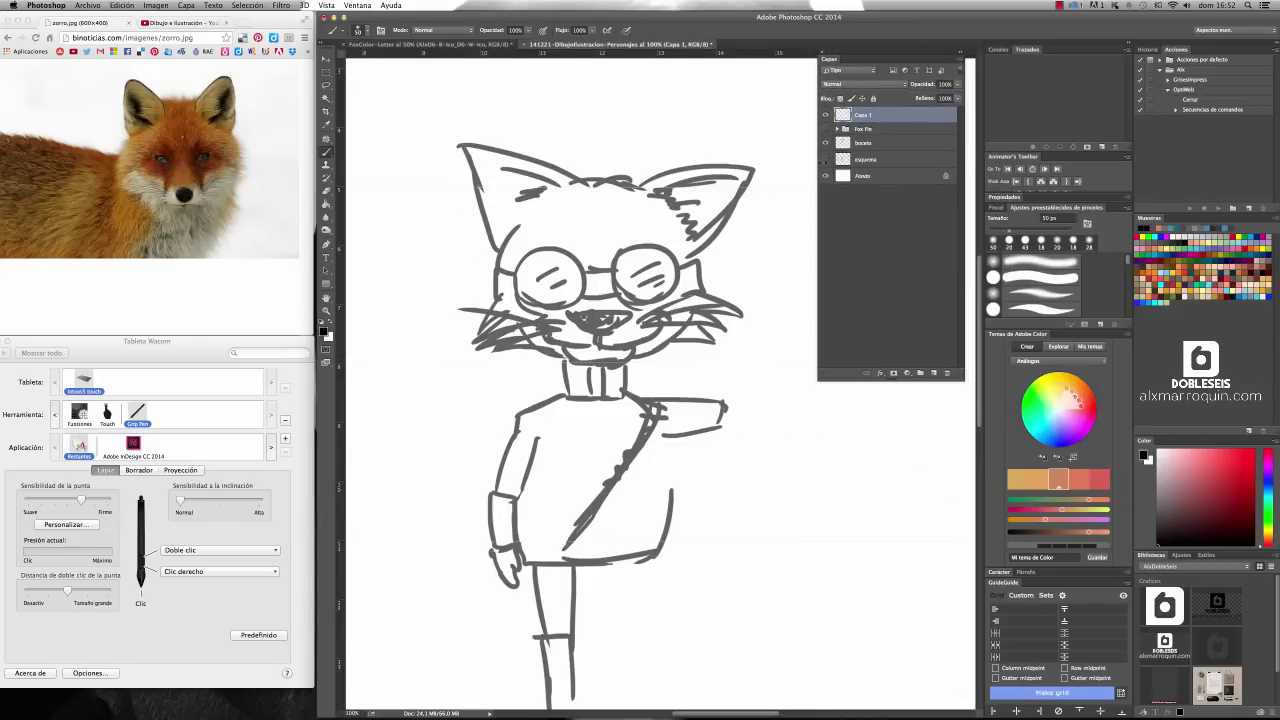
pyautogui.click(825, 159)
pyautogui.moveTo(657, 367)
pyautogui.mouseDown()
pyautogui.moveTo(673, 293)
pyautogui.moveTo(623, 284)
pyautogui.moveTo(618, 305)
pyautogui.mouseUp()
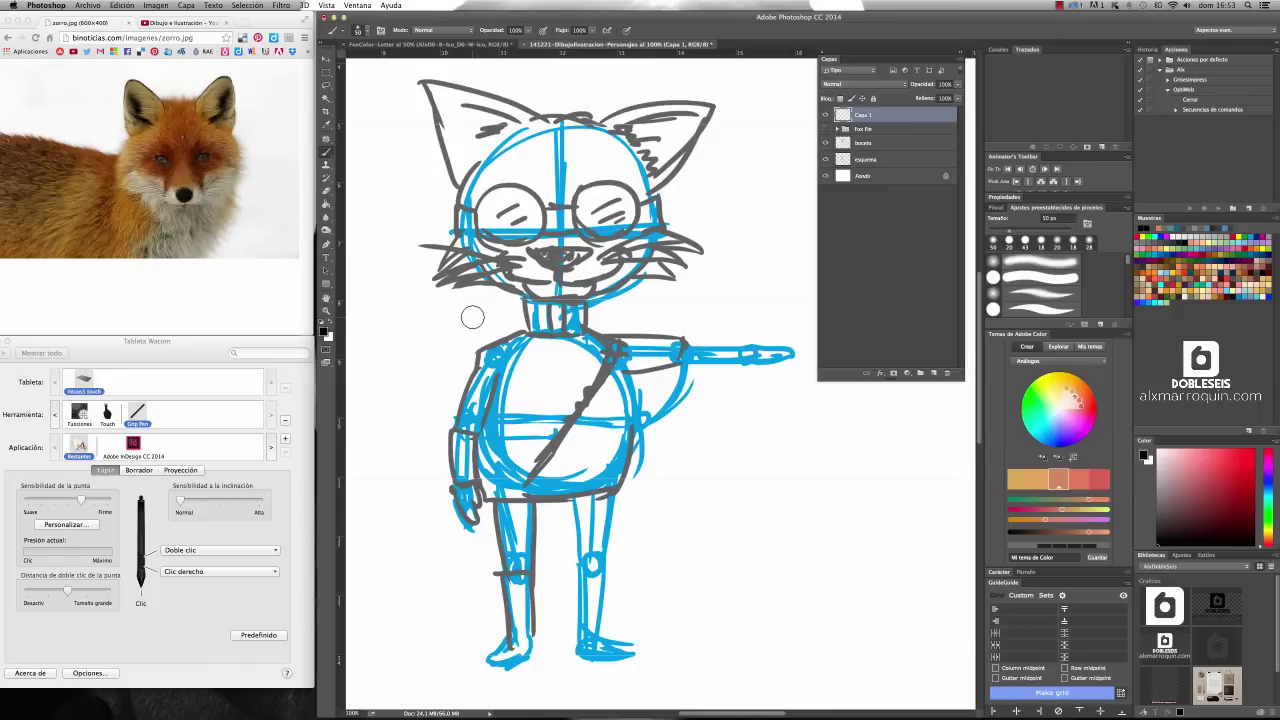
pyautogui.click(190, 351)
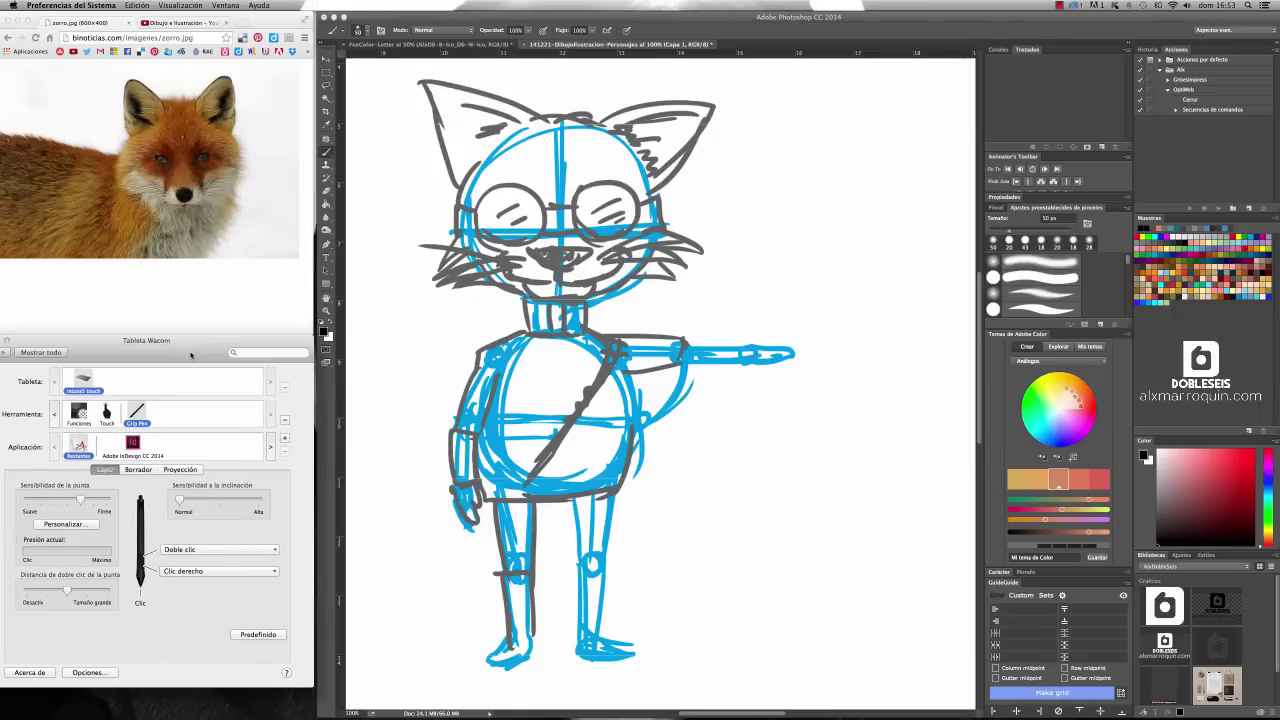
pyautogui.moveTo(190, 354); pyautogui.dragTo(198, 351)
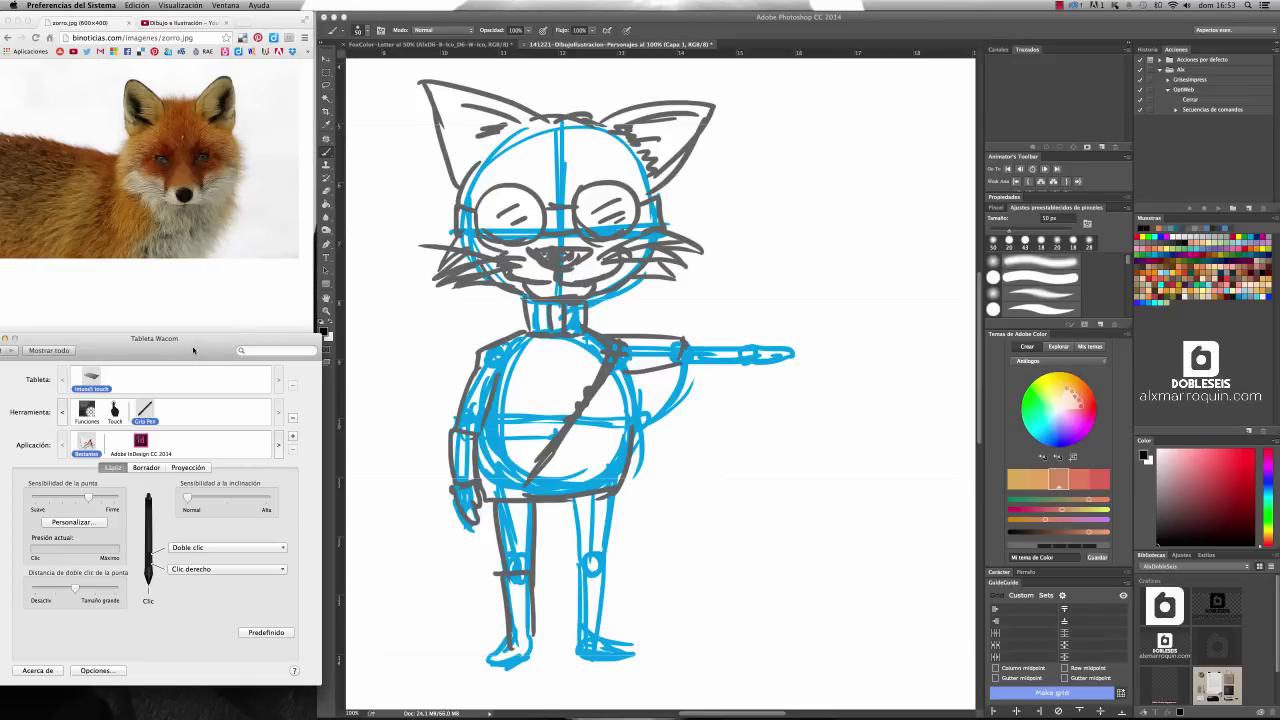
pyautogui.moveTo(195, 349); pyautogui.dragTo(193, 348)
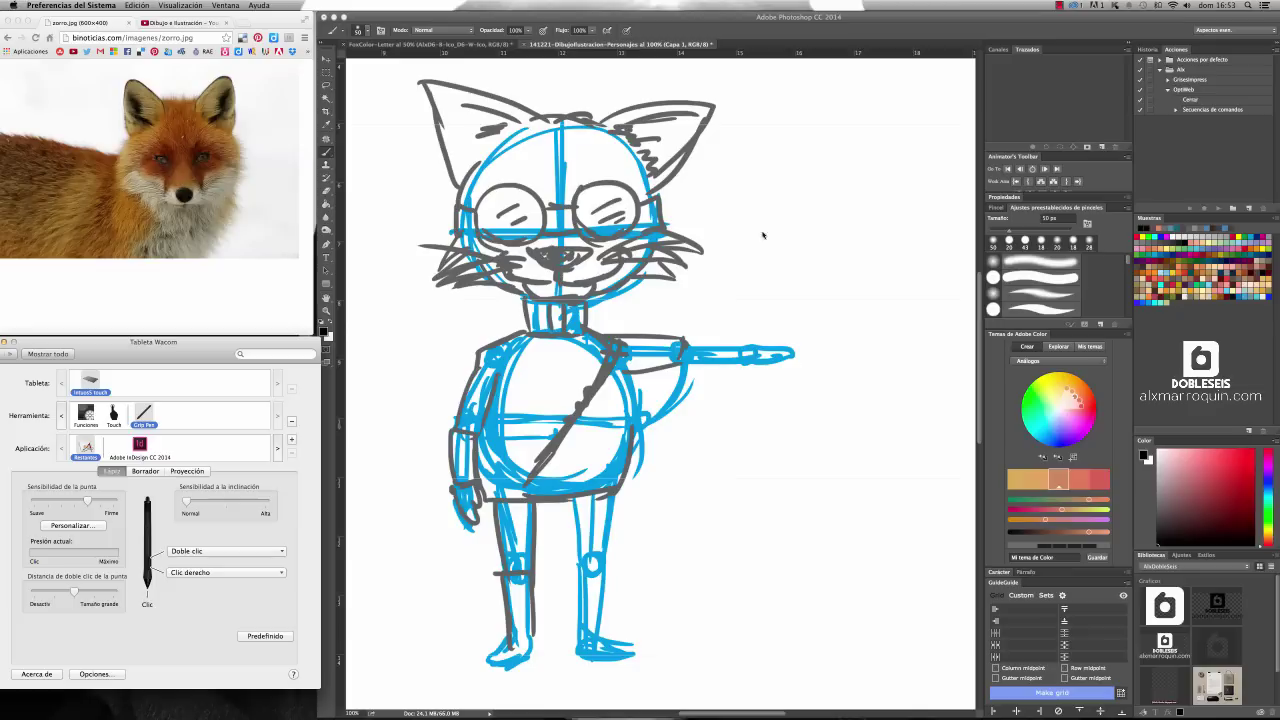
pyautogui.click(808, 35)
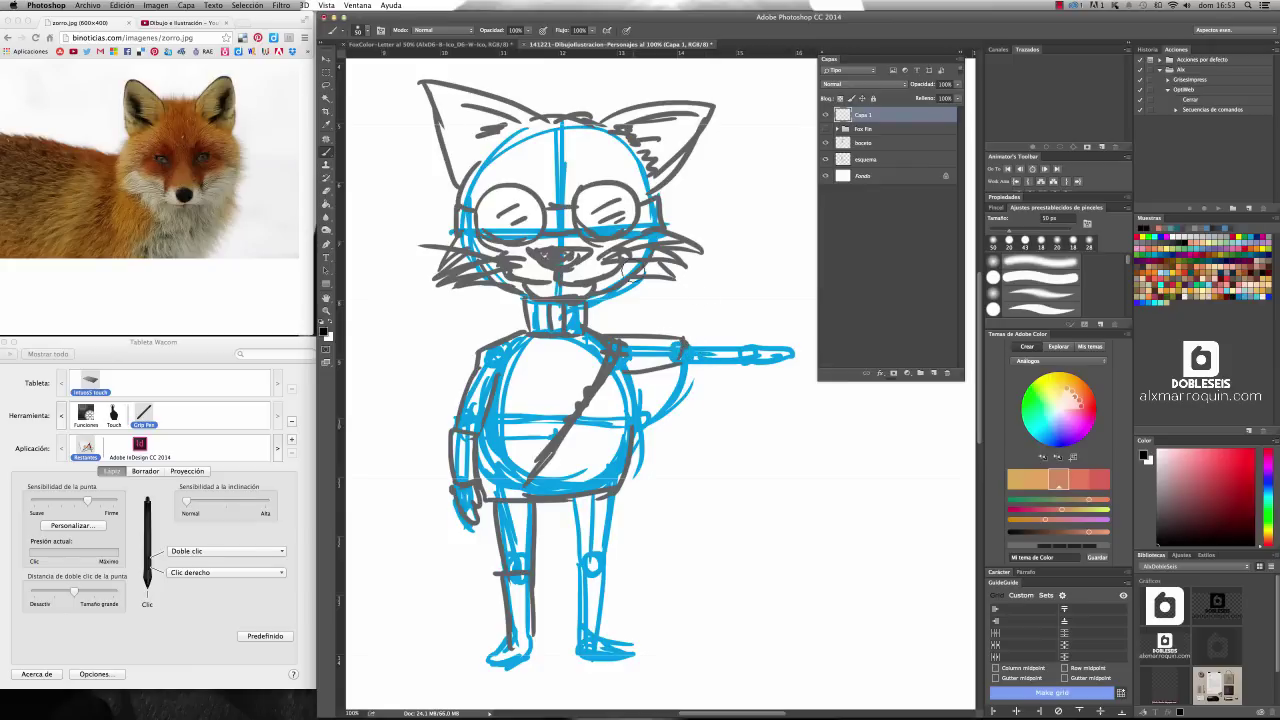
# Step: Examine the brush presets and the full brush tip settings, then bring back the compact preset list and workspace layout
pyautogui.rightClick(630, 268)
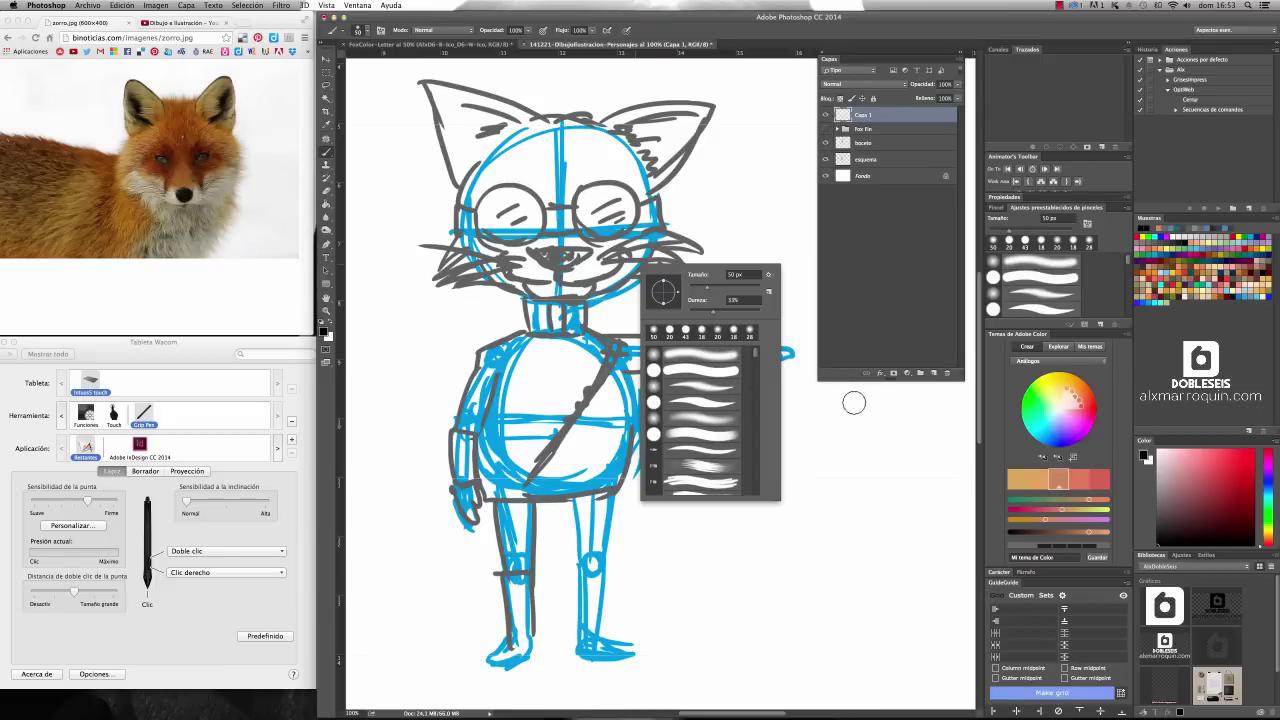
pyautogui.click(996, 209)
pyautogui.click(996, 209)
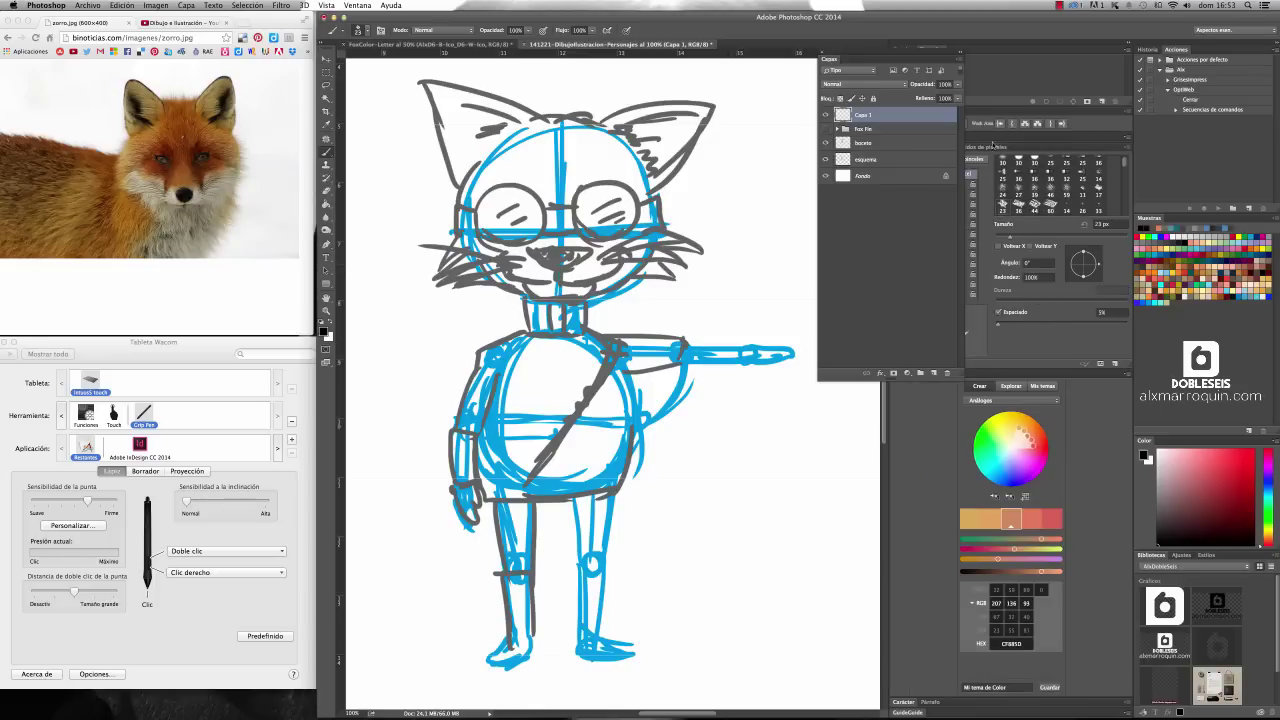
pyautogui.moveTo(870, 52); pyautogui.dragTo(744, 52)
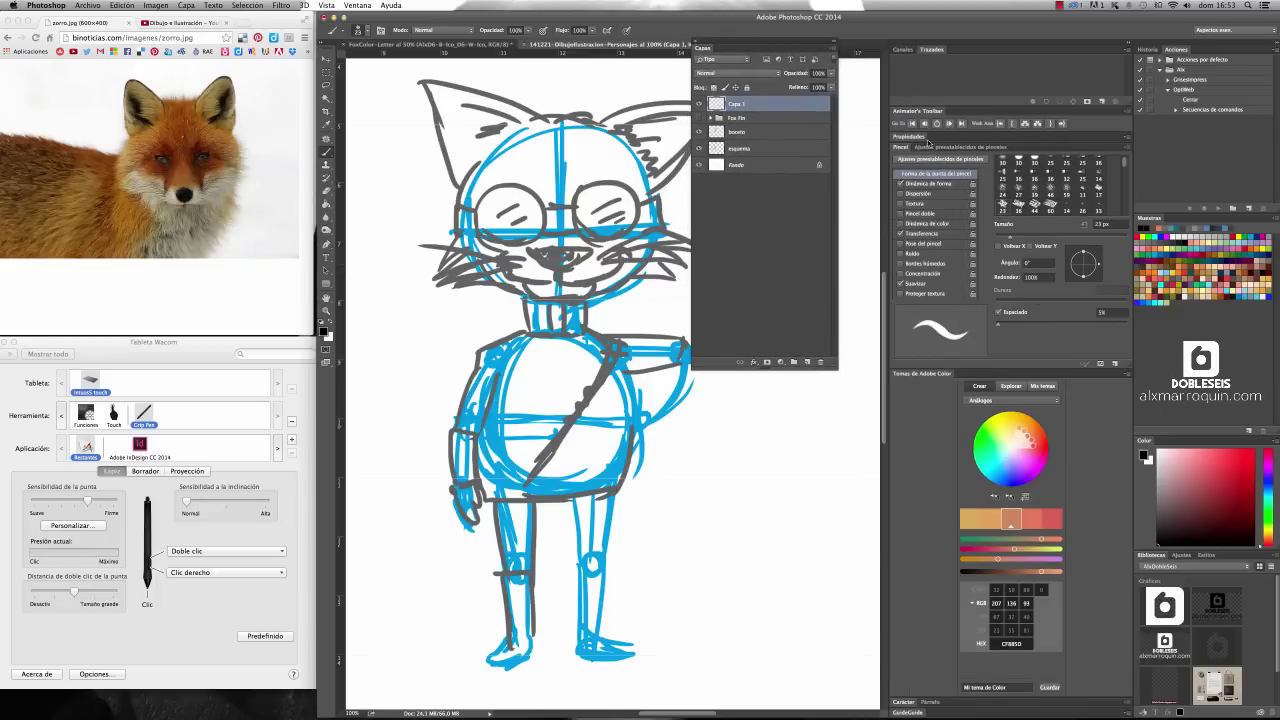
pyautogui.click(951, 148)
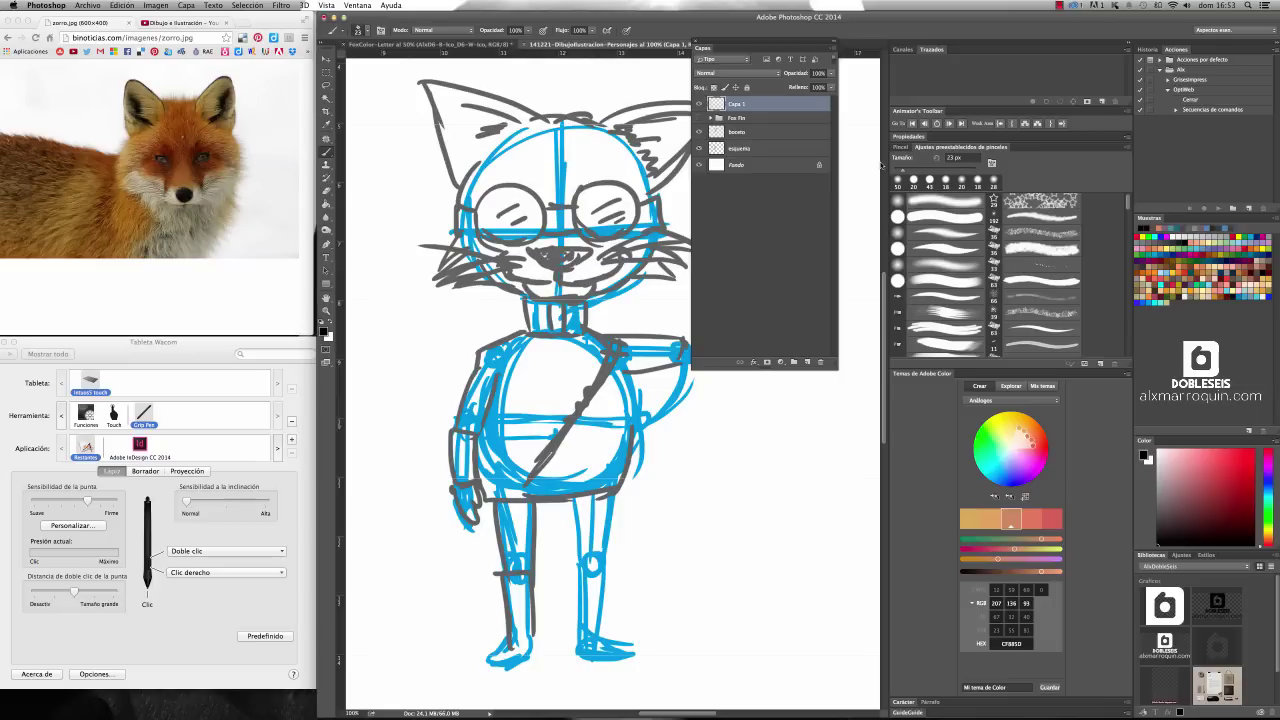
pyautogui.moveTo(888, 160); pyautogui.dragTo(980, 160)
pyautogui.moveTo(778, 47); pyautogui.dragTo(904, 59)
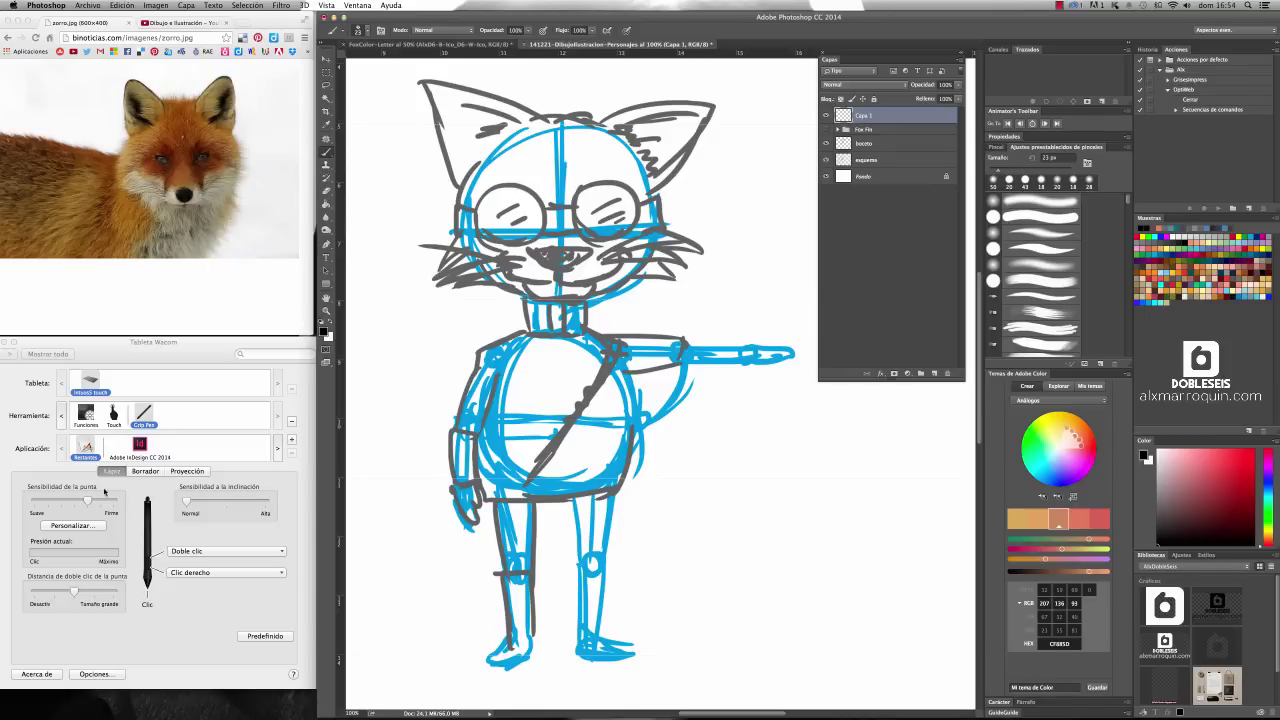
# Step: Bring the Wacom tablet preferences forward to examine the pen's tip sensitivity, then put them aside and return to Photoshop
pyautogui.moveTo(181, 346); pyautogui.dragTo(971, 102)
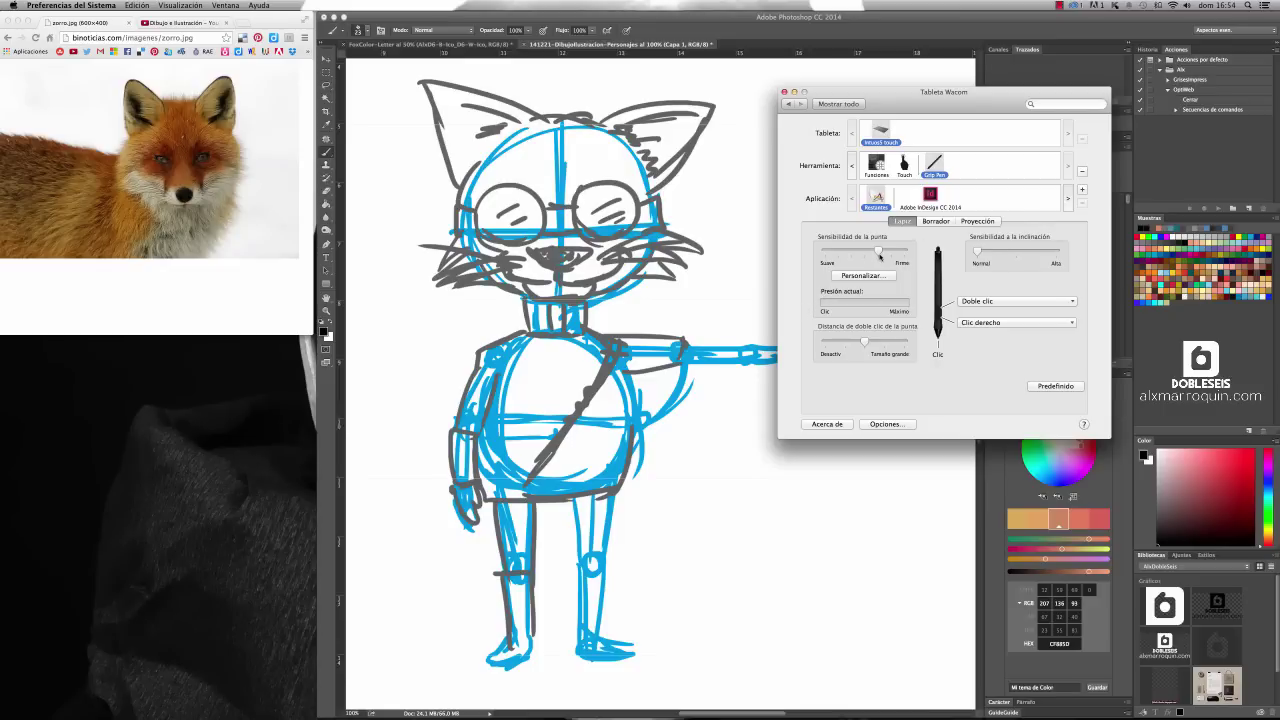
pyautogui.moveTo(915, 100)
pyautogui.mouseDown()
pyautogui.moveTo(227, 205)
pyautogui.moveTo(142, 268)
pyautogui.moveTo(138, 288)
pyautogui.mouseUp()
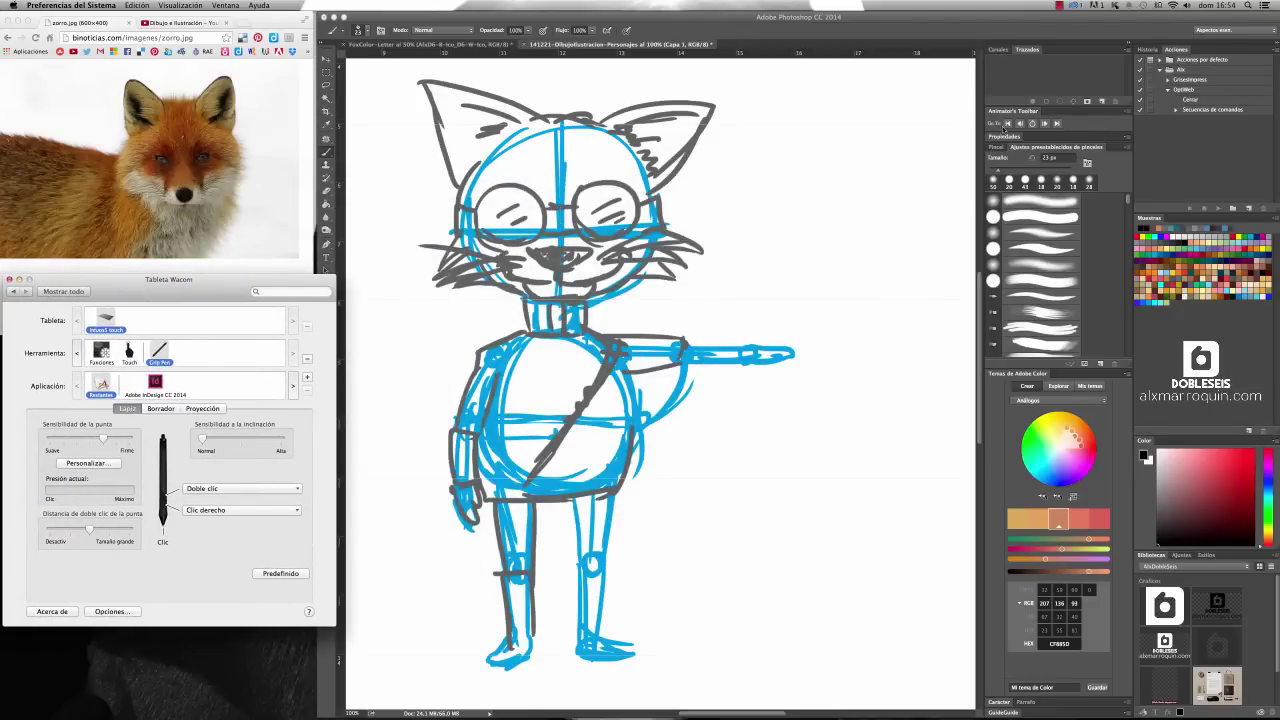
pyautogui.click(736, 62)
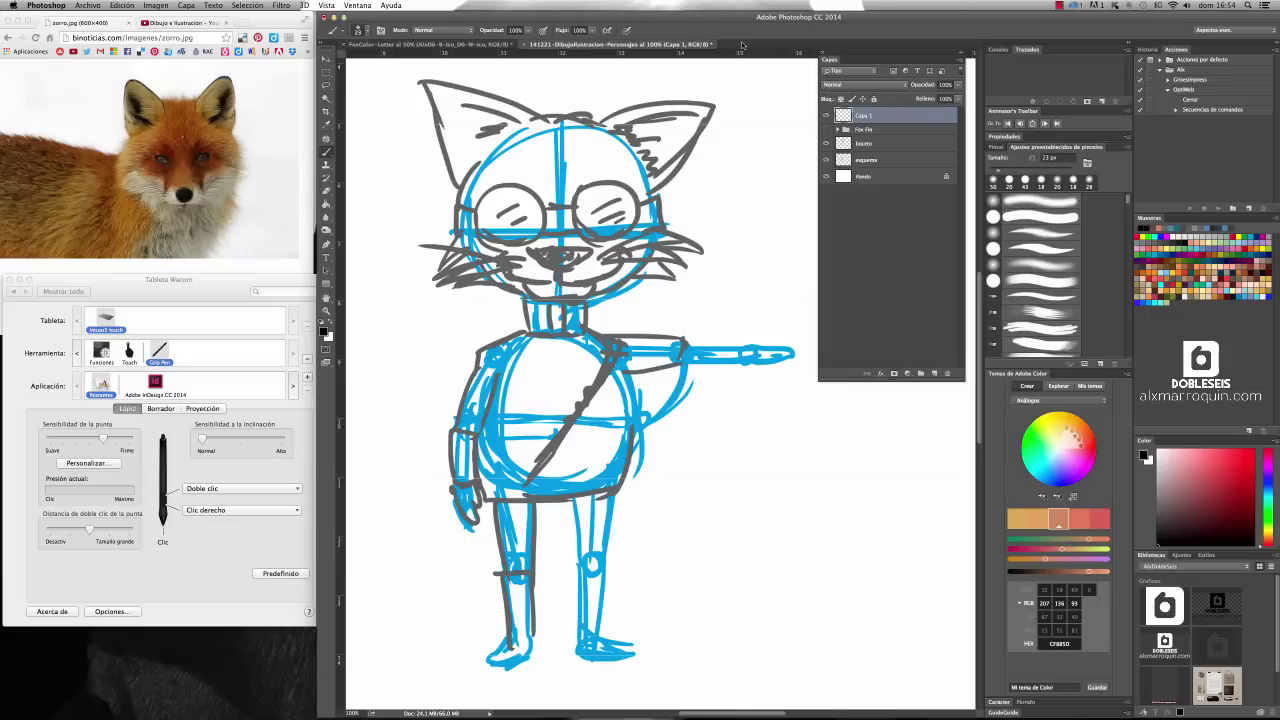
# Step: Create a US Paper letter document, 8.5 x 11 inches at 300 pixels per inch, and add a blank layer above the background
pyautogui.press('super+s')
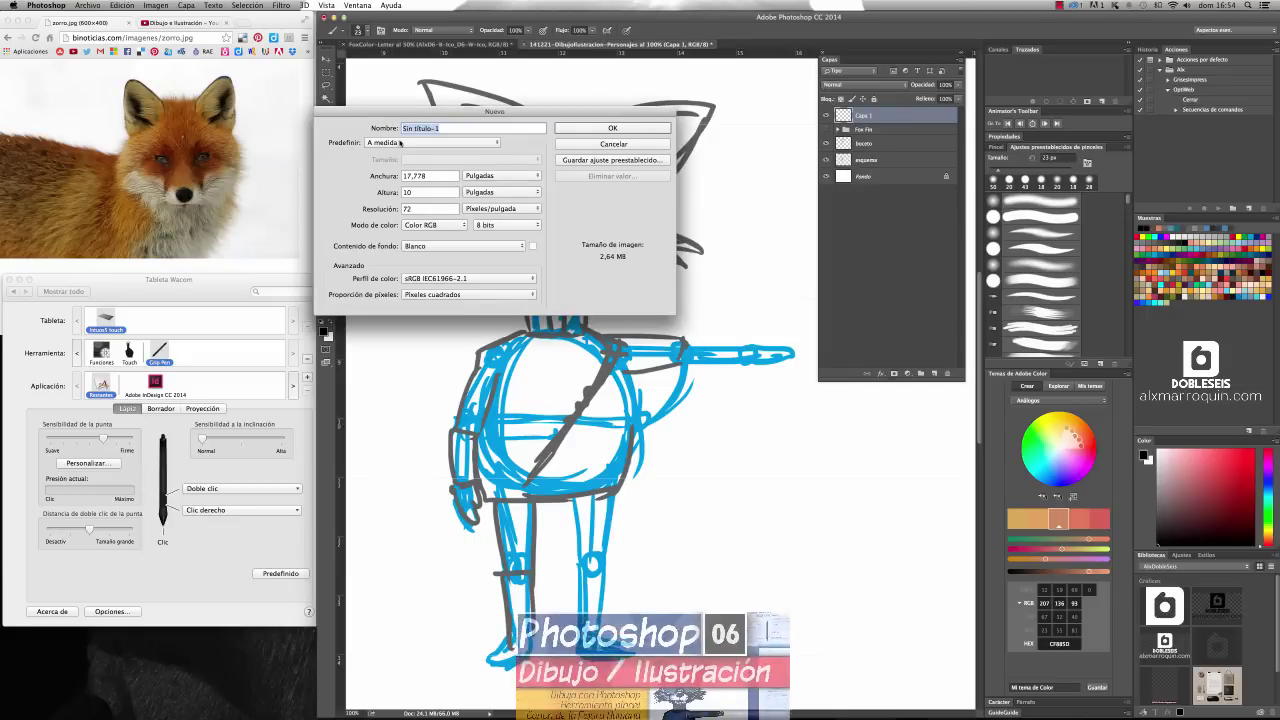
pyautogui.click(404, 143)
pyautogui.click(390, 43)
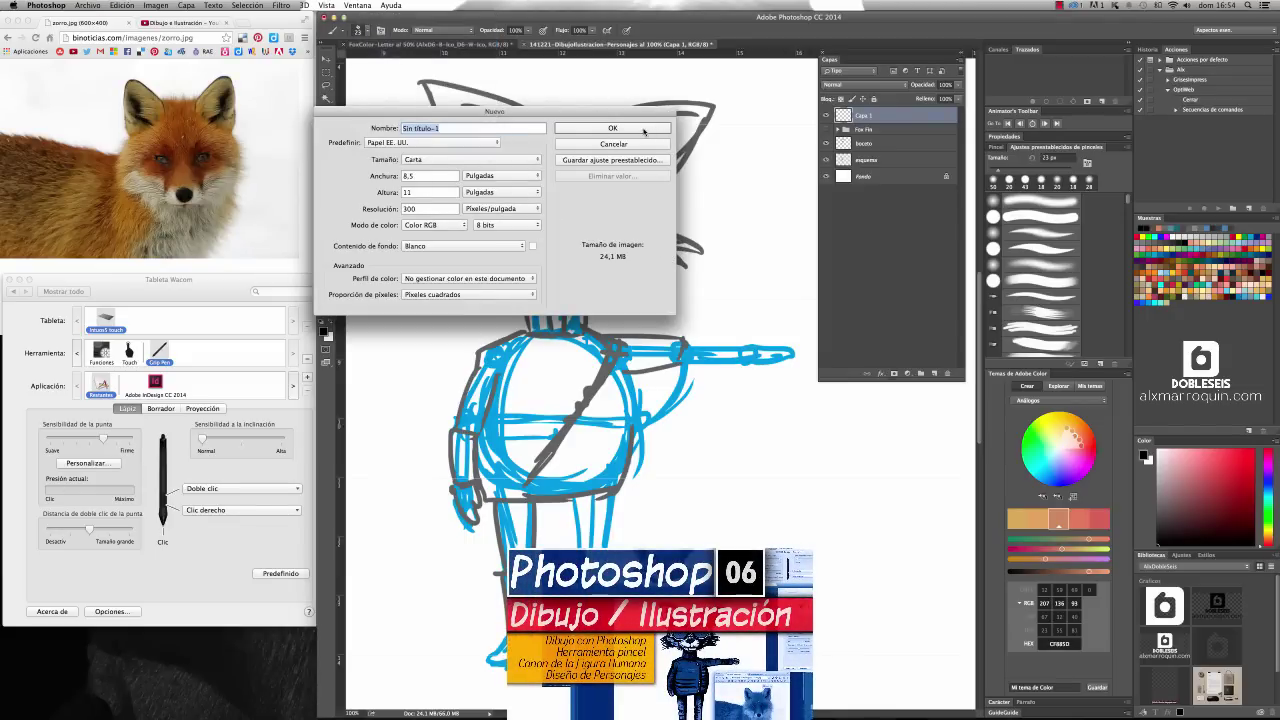
pyautogui.click(640, 131)
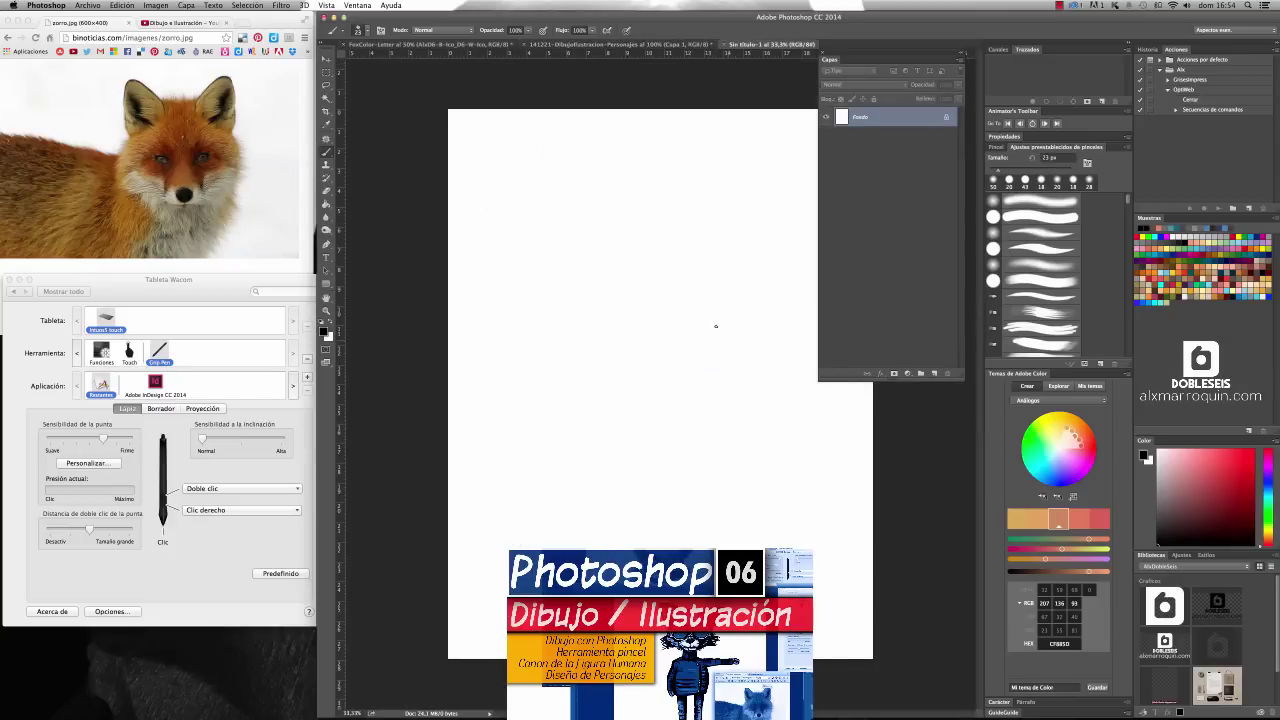
pyautogui.click(933, 373)
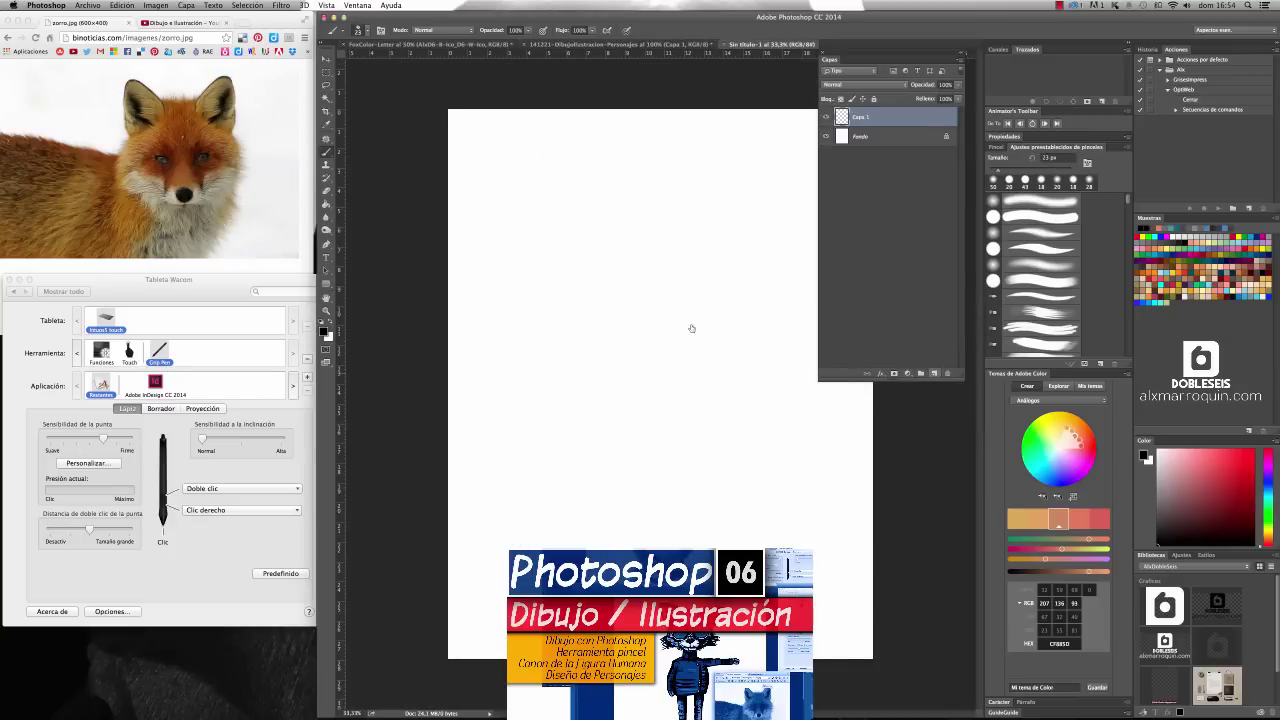
pyautogui.click(673, 287)
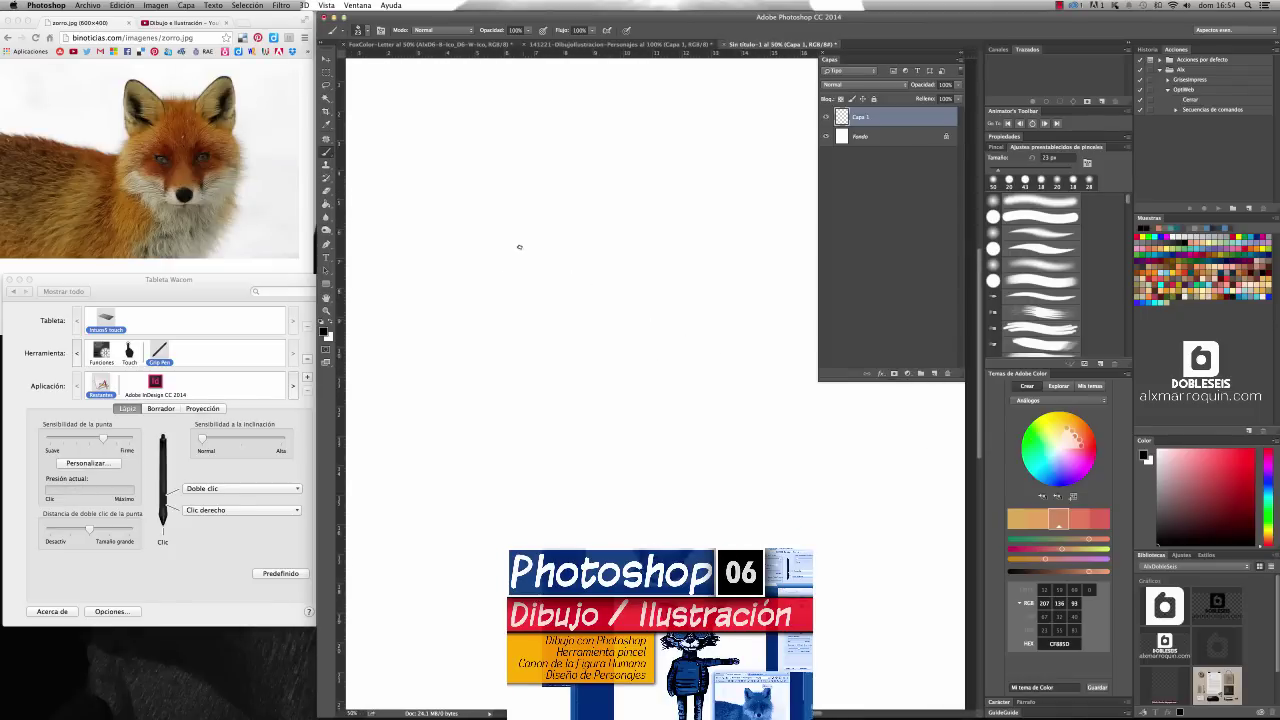
# Step: Set a round brush to 74 px with 94% hardness and make Capa 1 the active layer for drawing
pyautogui.moveTo(147, 283); pyautogui.dragTo(167, 220)
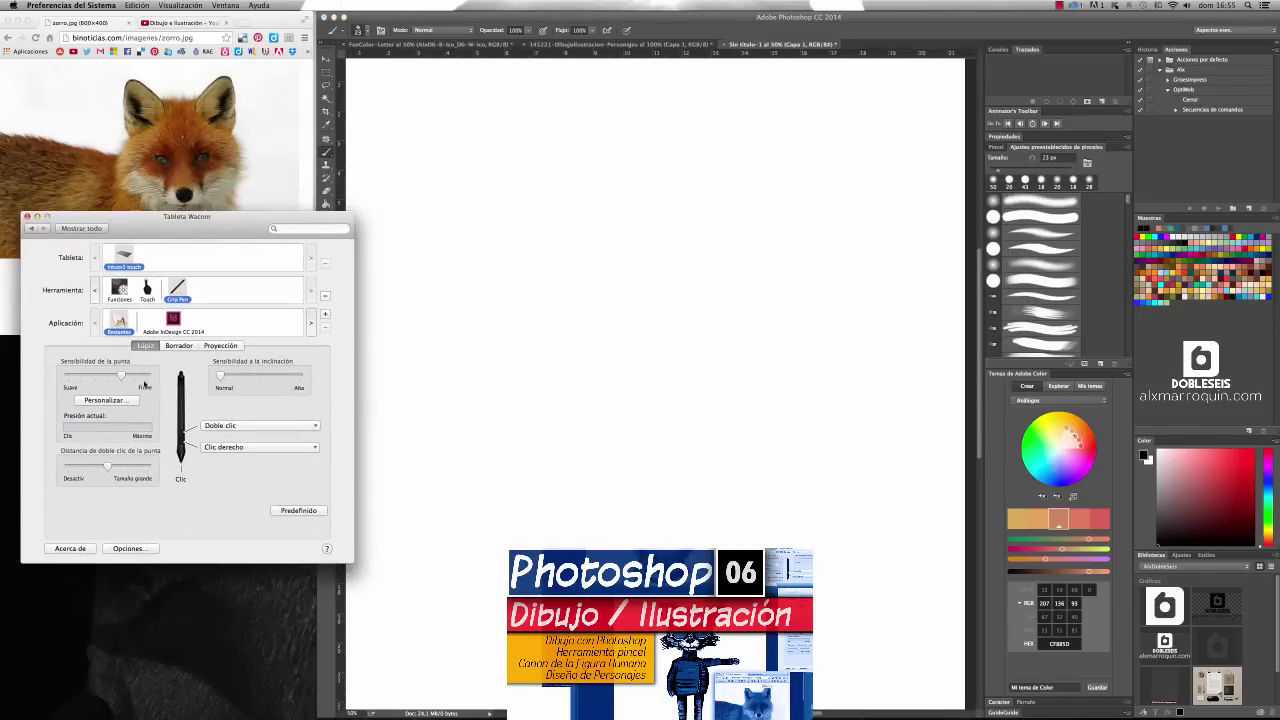
pyautogui.click(670, 210)
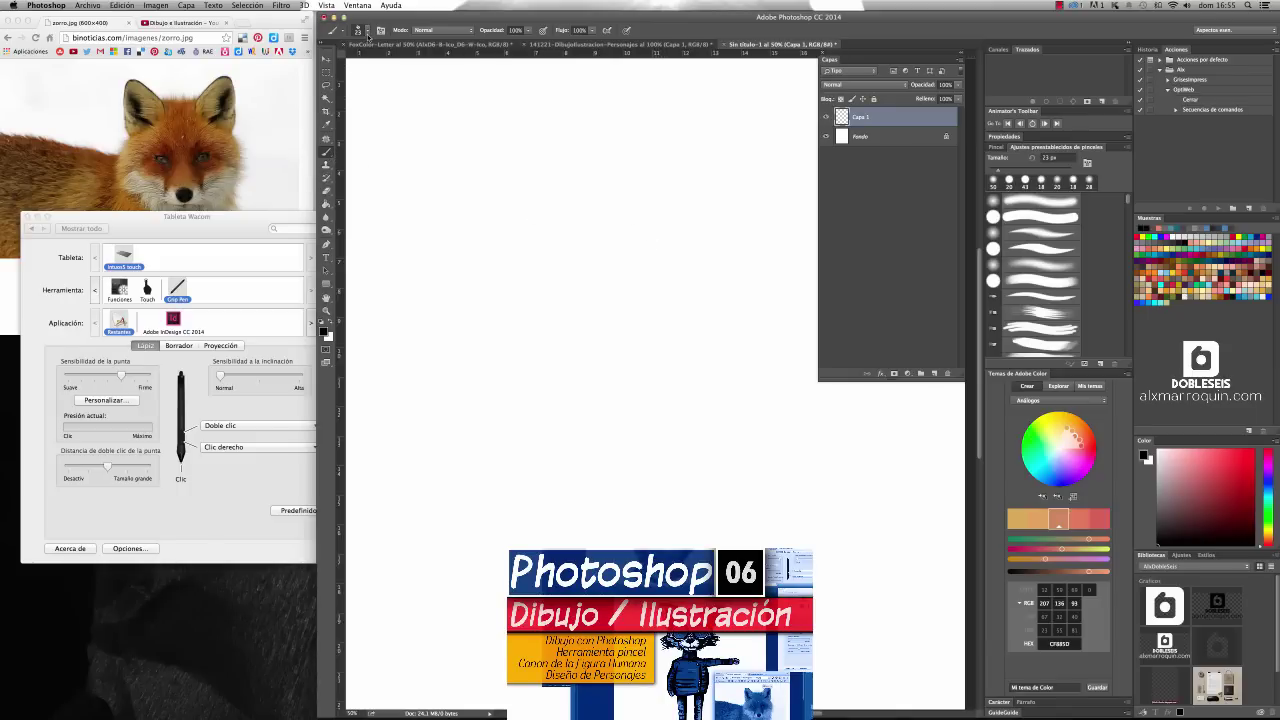
pyautogui.rightClick(611, 223)
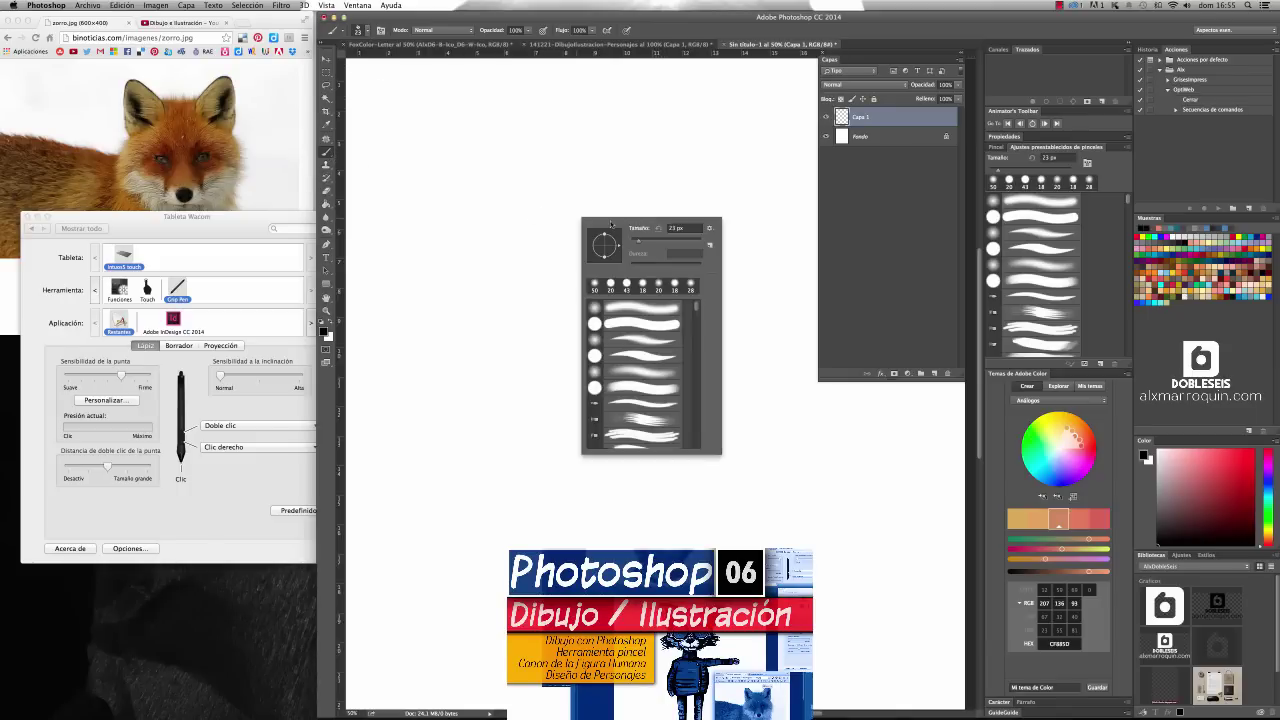
pyautogui.click(610, 287)
pyautogui.click(656, 240)
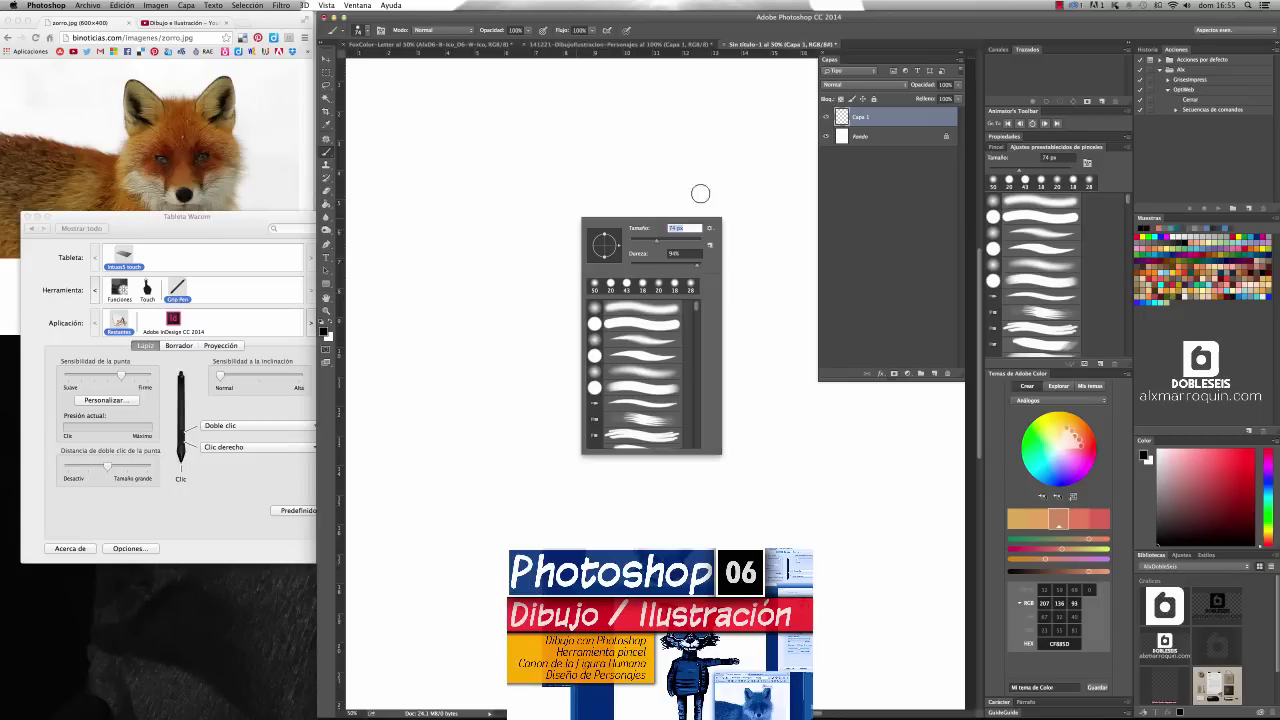
pyautogui.click(888, 214)
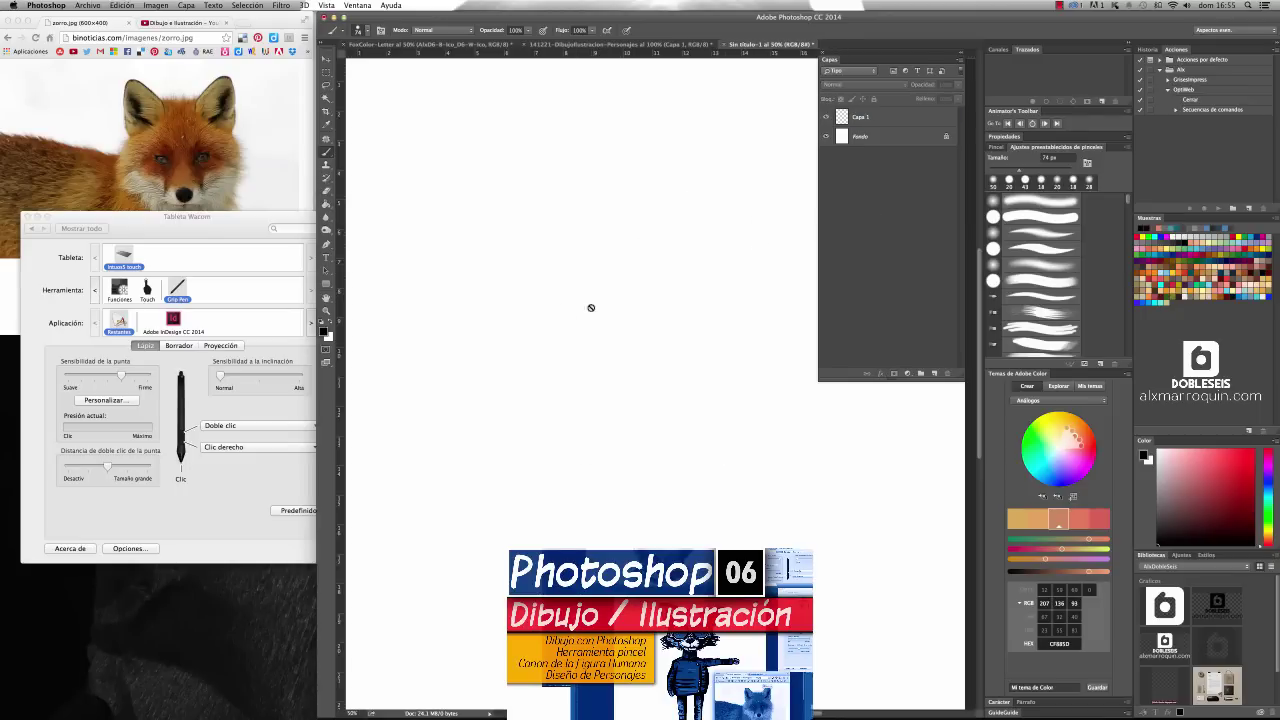
pyautogui.click(530, 331)
pyautogui.click(716, 230)
pyautogui.click(875, 120)
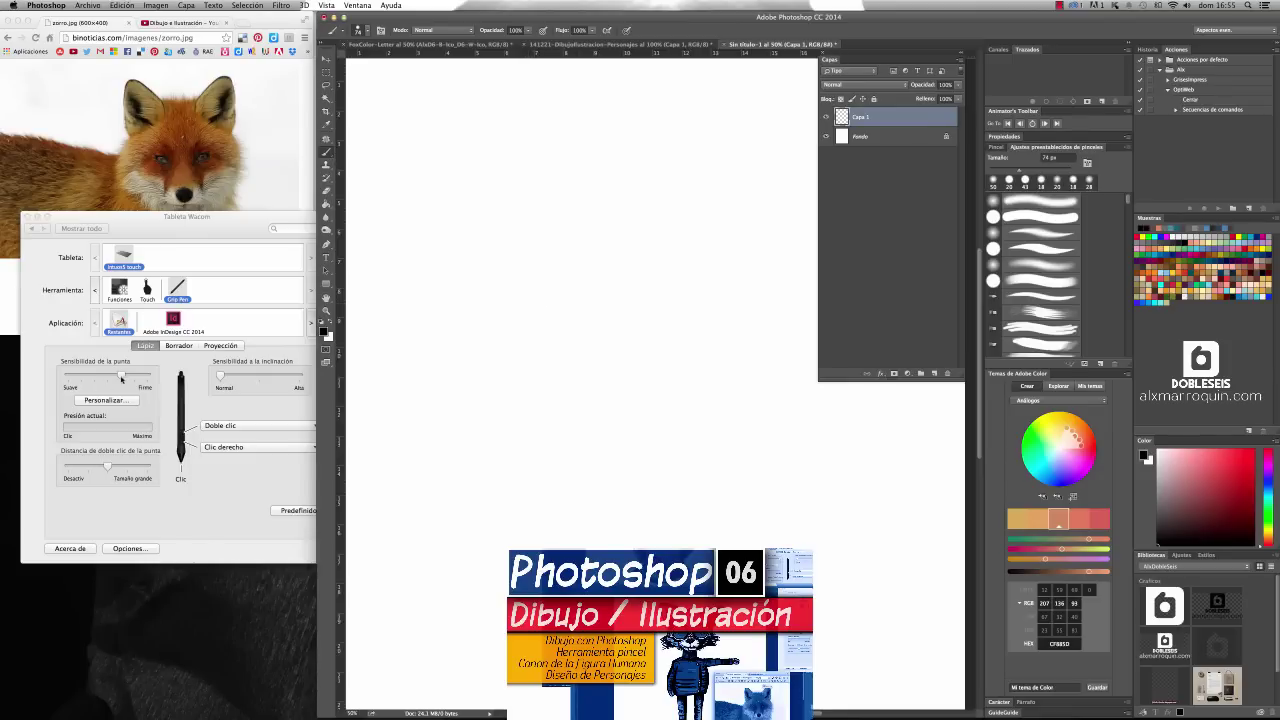
# Step: Set the pen's tip sensitivity to its firmest level in the Wacom tablet preferences, then return to Photoshop
pyautogui.click(121, 378)
pyautogui.moveTo(121, 378); pyautogui.dragTo(147, 377)
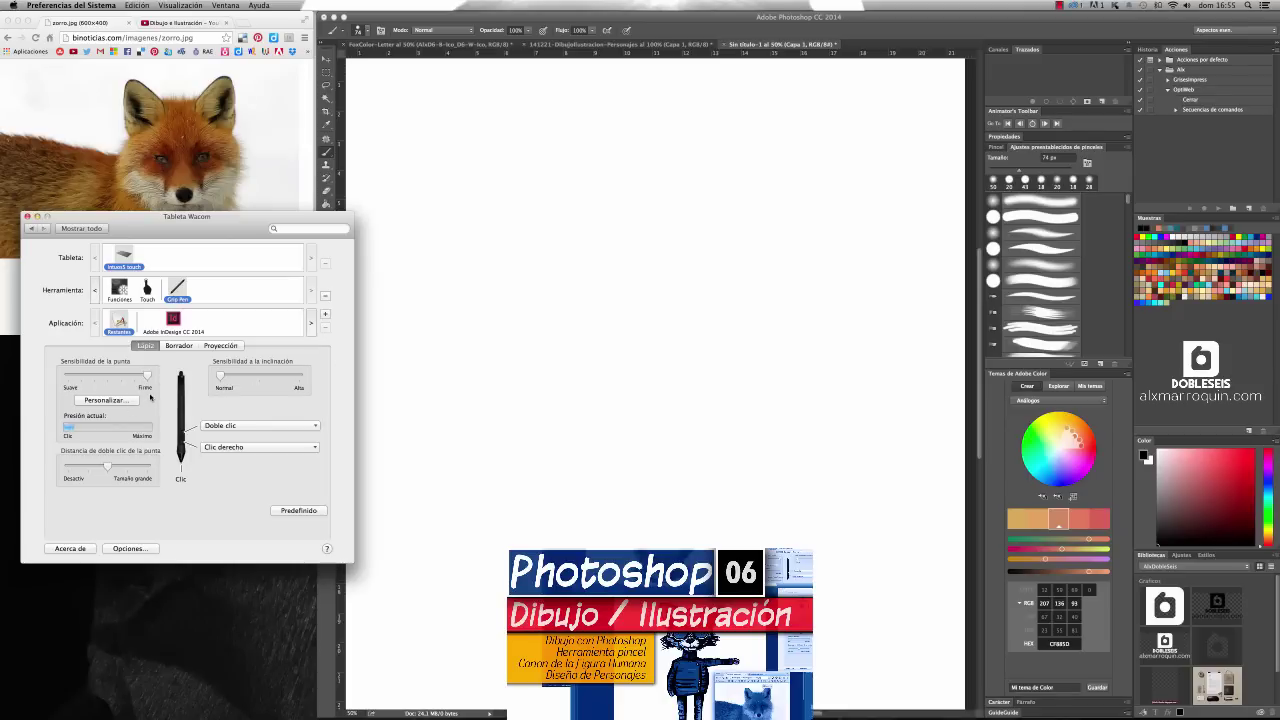
pyautogui.moveTo(209, 226); pyautogui.dragTo(299, 186)
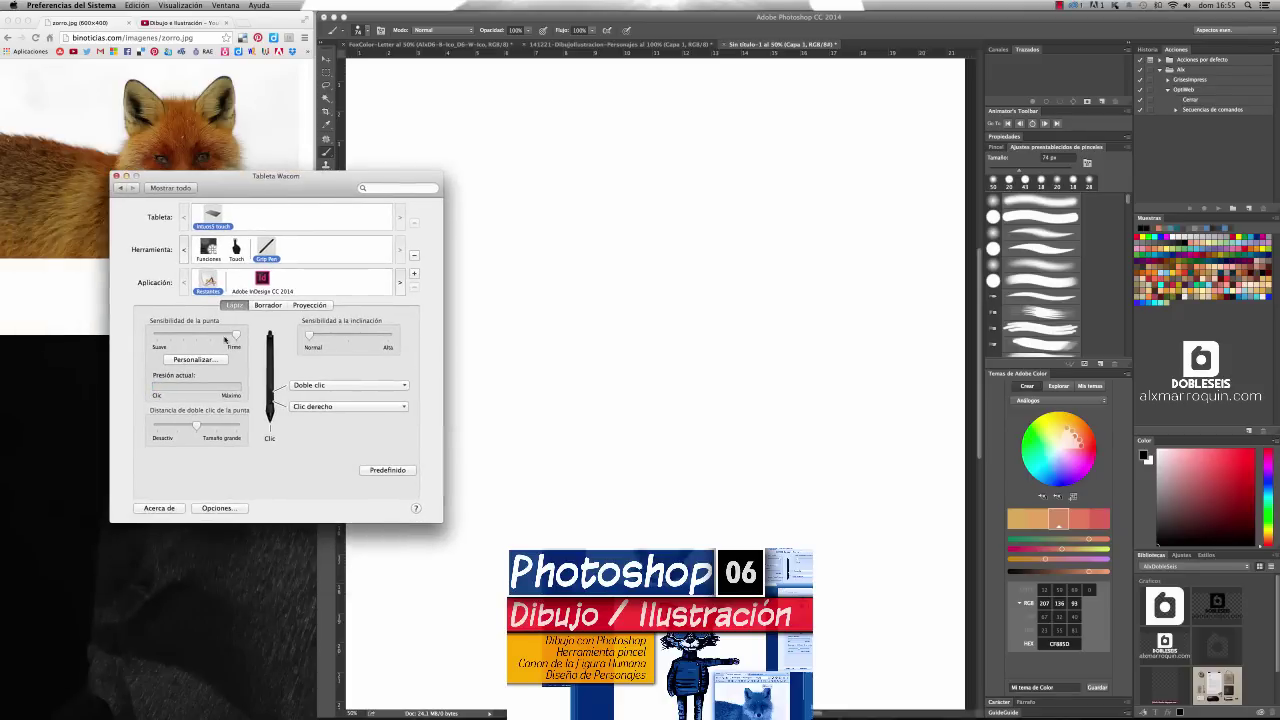
pyautogui.moveTo(246, 352); pyautogui.dragTo(229, 376)
pyautogui.moveTo(320, 189); pyautogui.dragTo(270, 234)
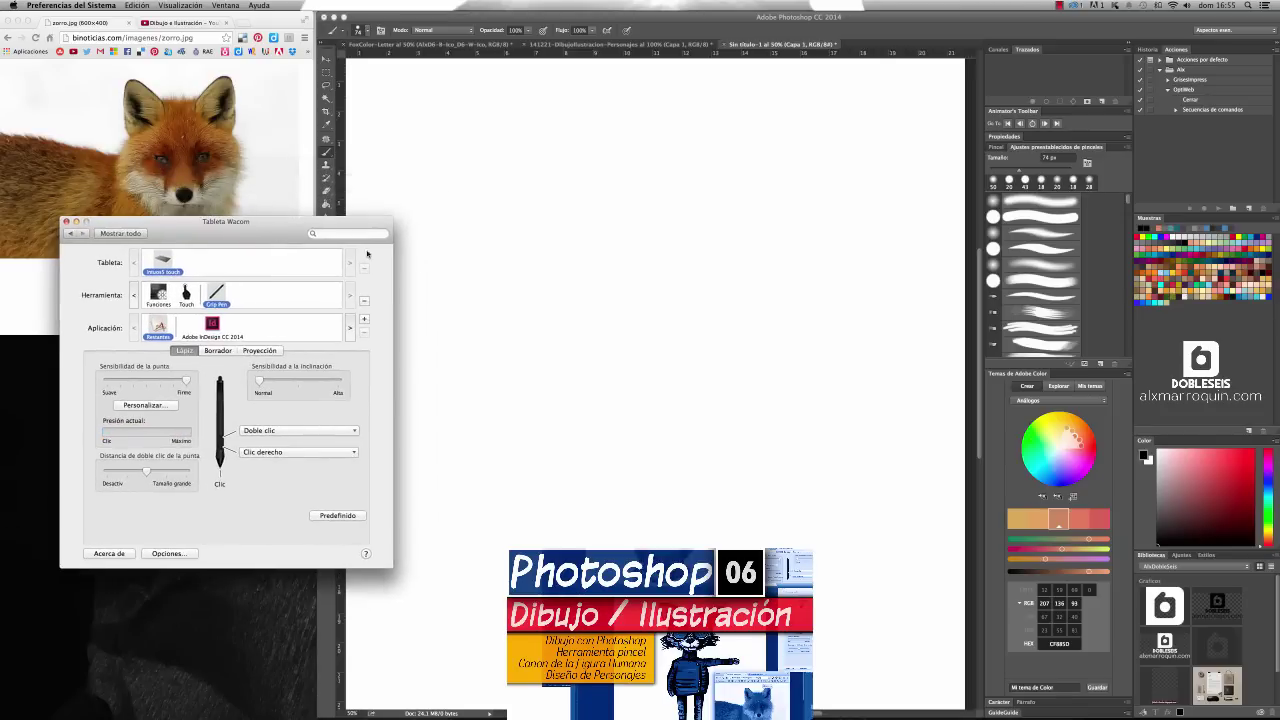
pyautogui.click(601, 290)
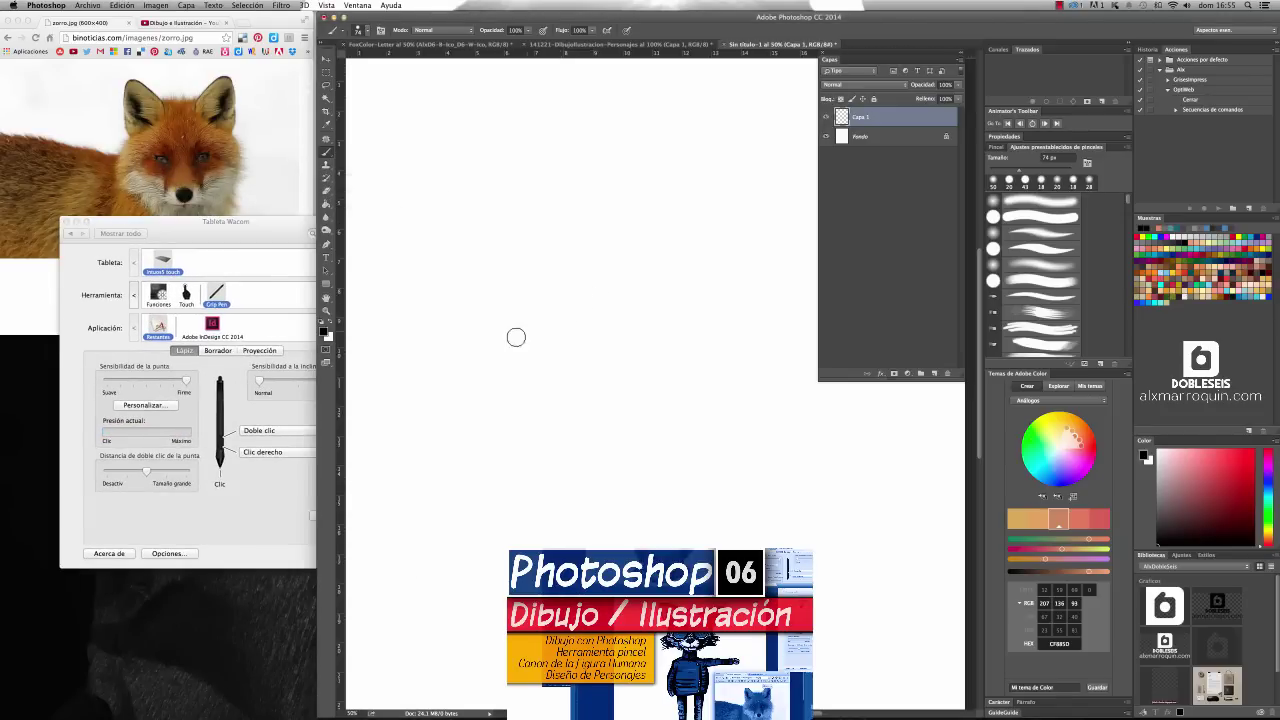
# Step: Draw thin, light-pressure test strokes near the centre of Capa 1 with the 74 px brush
pyautogui.rightClick(574, 289)
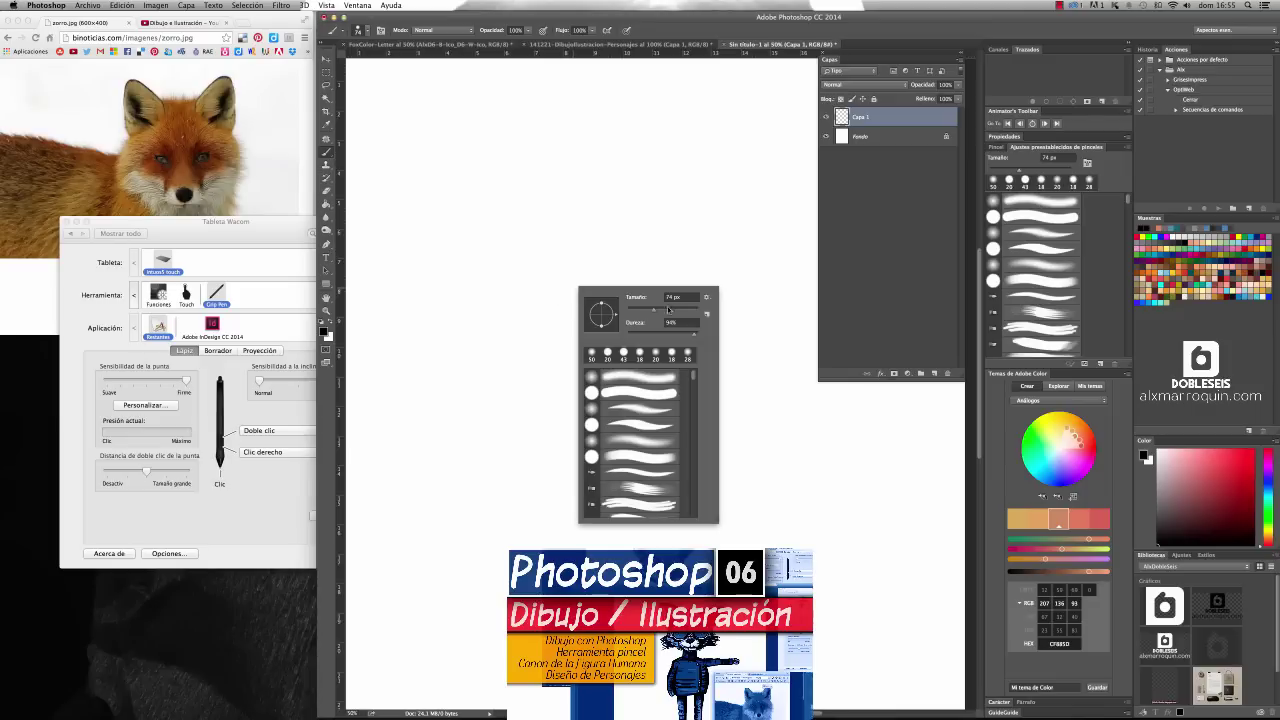
pyautogui.click(518, 305)
pyautogui.moveTo(538, 296)
pyautogui.mouseDown()
pyautogui.moveTo(591, 254)
pyautogui.moveTo(627, 250)
pyautogui.moveTo(618, 284)
pyautogui.moveTo(577, 294)
pyautogui.moveTo(567, 318)
pyautogui.moveTo(670, 314)
pyautogui.moveTo(706, 280)
pyautogui.moveTo(660, 289)
pyautogui.moveTo(737, 229)
pyautogui.moveTo(650, 240)
pyautogui.moveTo(626, 200)
pyautogui.mouseUp()
# Step: Set the brush size to 170 px and paint long, curving test strokes of varying pressure across the canvas
pyautogui.rightClick(610, 178)
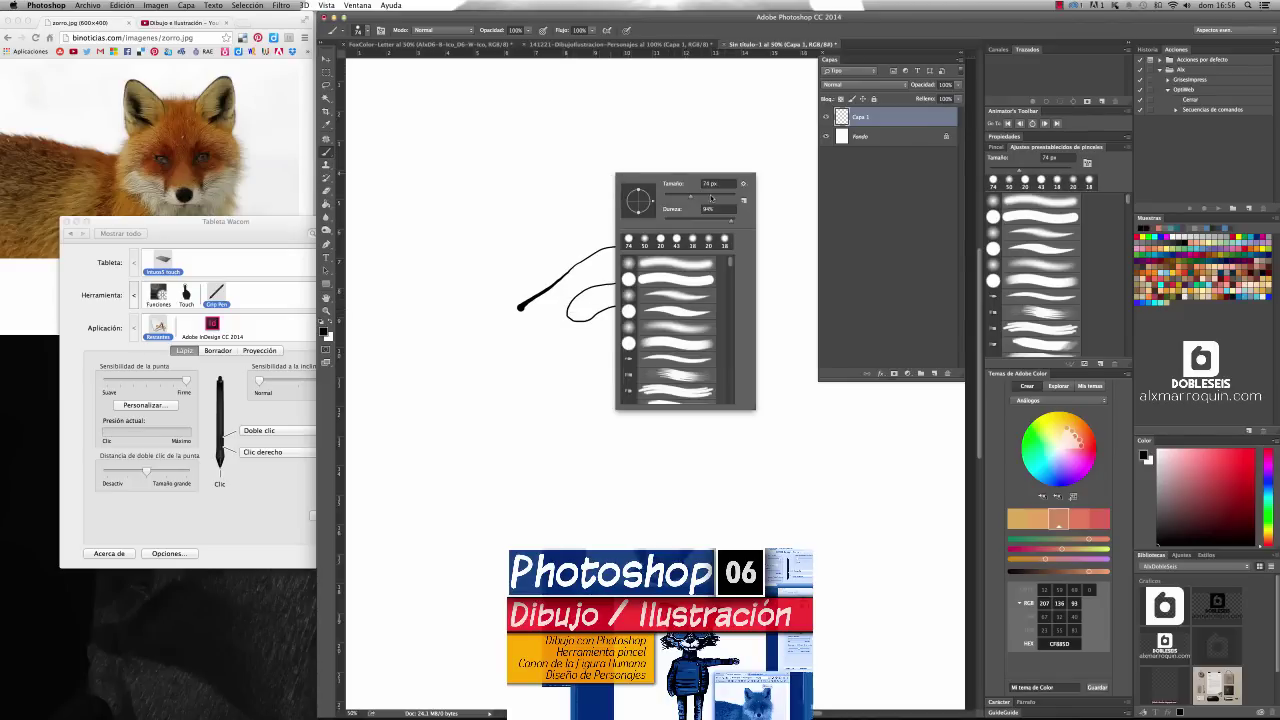
pyautogui.click(711, 197)
pyautogui.moveTo(531, 380)
pyautogui.mouseDown()
pyautogui.moveTo(641, 400)
pyautogui.moveTo(695, 381)
pyautogui.moveTo(679, 342)
pyautogui.moveTo(720, 348)
pyautogui.moveTo(748, 326)
pyautogui.moveTo(748, 290)
pyautogui.moveTo(785, 250)
pyautogui.moveTo(770, 207)
pyautogui.moveTo(607, 135)
pyautogui.moveTo(570, 137)
pyautogui.moveTo(518, 169)
pyautogui.moveTo(450, 273)
pyautogui.moveTo(464, 352)
pyautogui.moveTo(559, 409)
pyautogui.moveTo(725, 439)
pyautogui.moveTo(730, 412)
pyautogui.moveTo(710, 365)
pyautogui.moveTo(665, 323)
pyautogui.moveTo(579, 330)
pyautogui.moveTo(486, 316)
pyautogui.moveTo(530, 233)
pyautogui.moveTo(615, 285)
pyautogui.moveTo(545, 368)
pyautogui.moveTo(530, 450)
pyautogui.moveTo(608, 452)
pyautogui.moveTo(755, 376)
pyautogui.moveTo(771, 442)
pyautogui.moveTo(630, 505)
pyautogui.mouseUp()
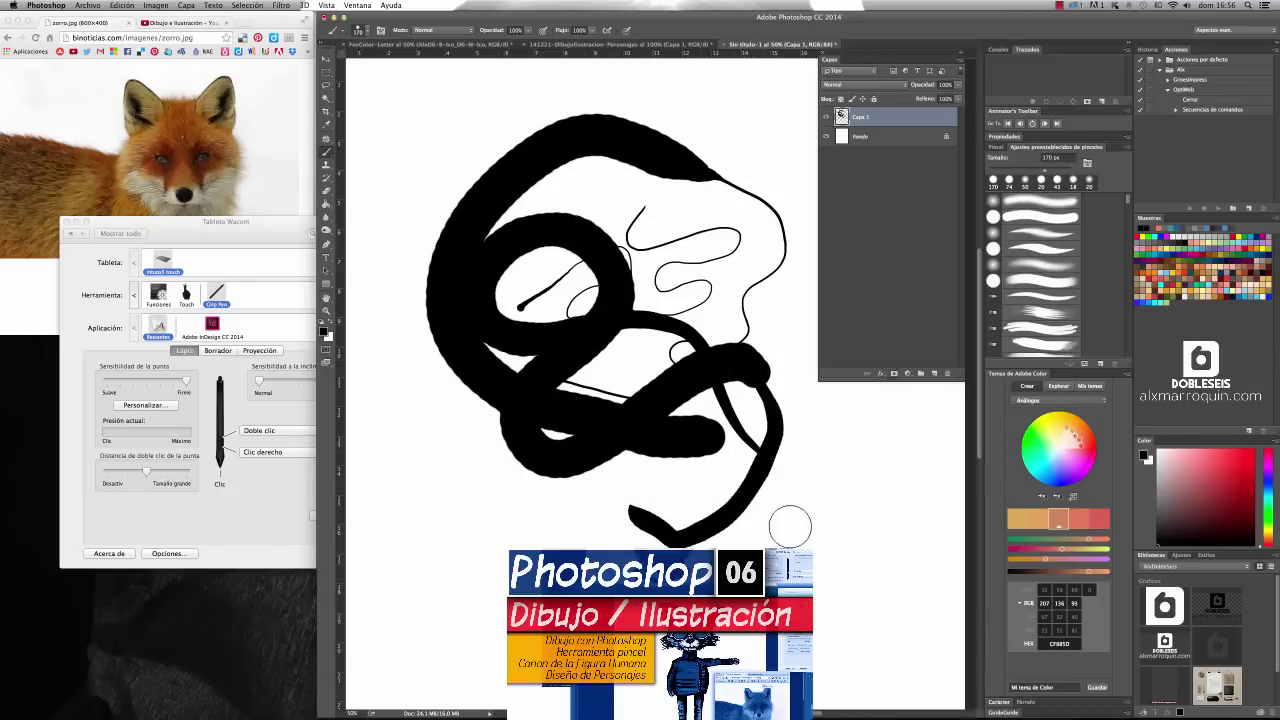
pyautogui.moveTo(805, 525)
pyautogui.mouseDown()
pyautogui.moveTo(693, 461)
pyautogui.moveTo(688, 302)
pyautogui.moveTo(614, 207)
pyautogui.mouseUp()
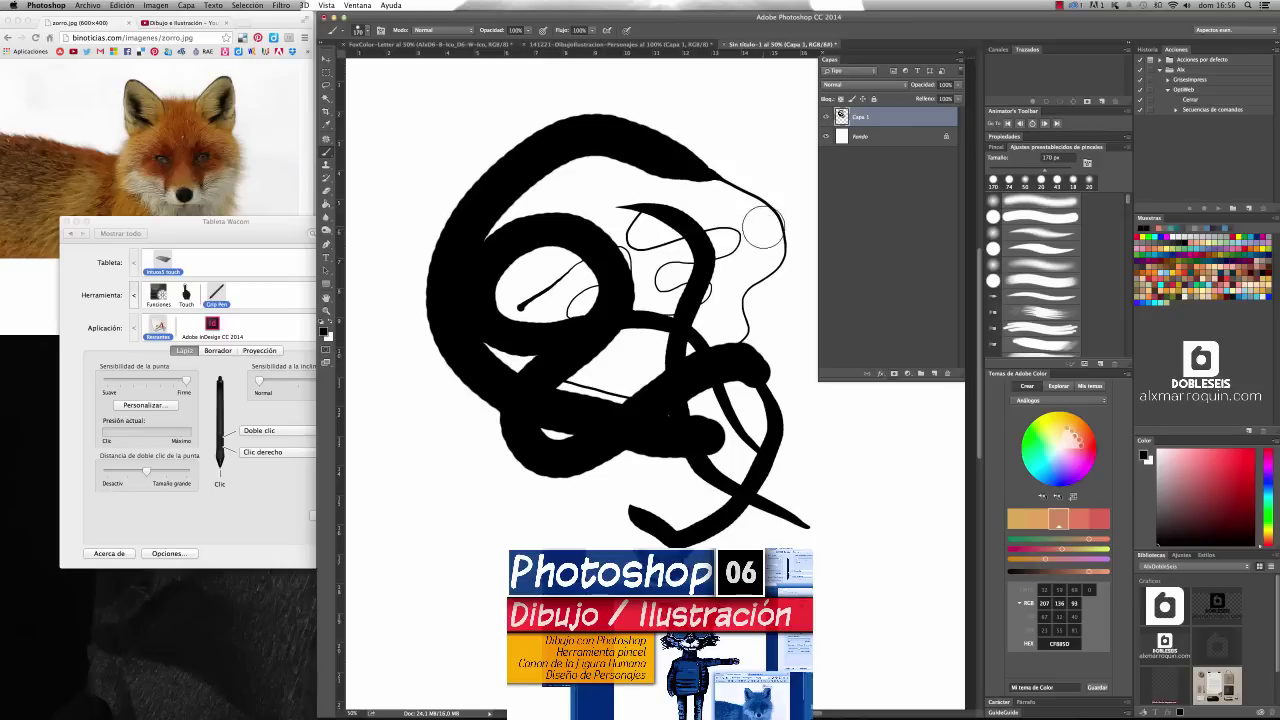
pyautogui.moveTo(396, 121)
pyautogui.mouseDown()
pyautogui.moveTo(650, 88)
pyautogui.moveTo(754, 134)
pyautogui.moveTo(665, 300)
pyautogui.mouseUp()
pyautogui.moveTo(462, 432); pyautogui.dragTo(550, 545)
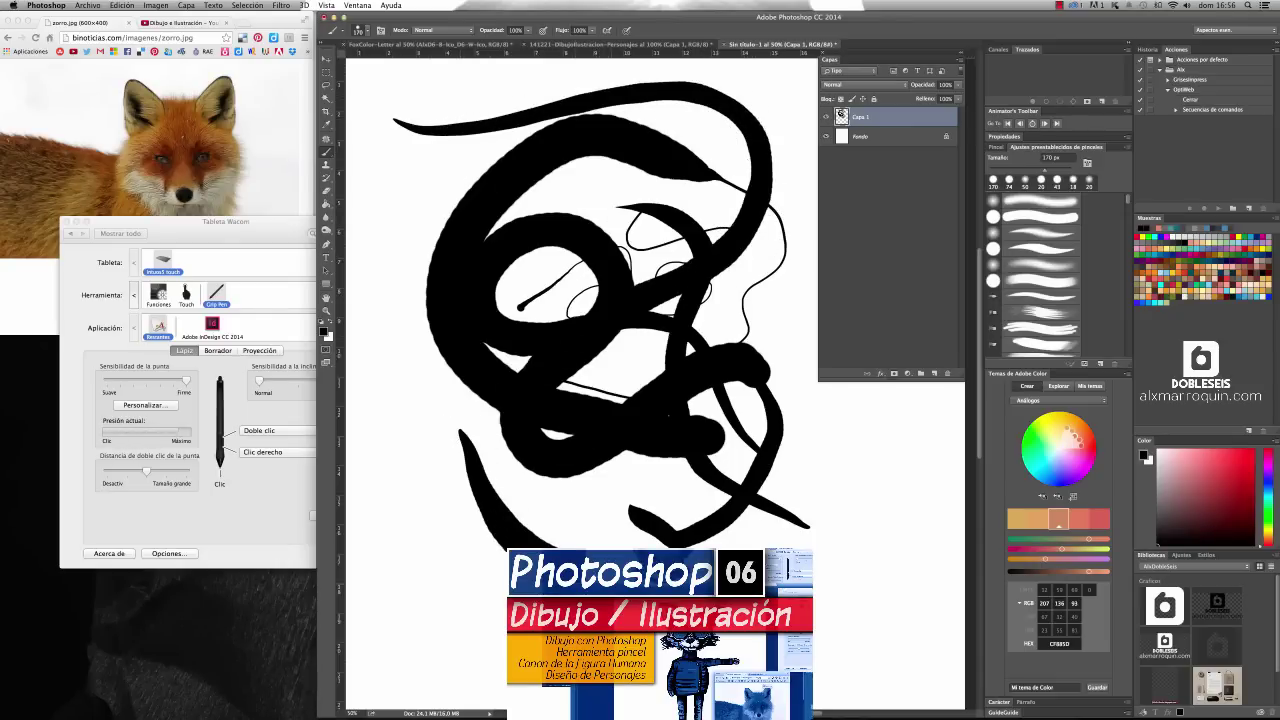
pyautogui.moveTo(816, 588)
pyautogui.mouseDown()
pyautogui.moveTo(897, 495)
pyautogui.moveTo(801, 471)
pyautogui.moveTo(667, 486)
pyautogui.moveTo(605, 468)
pyautogui.mouseUp()
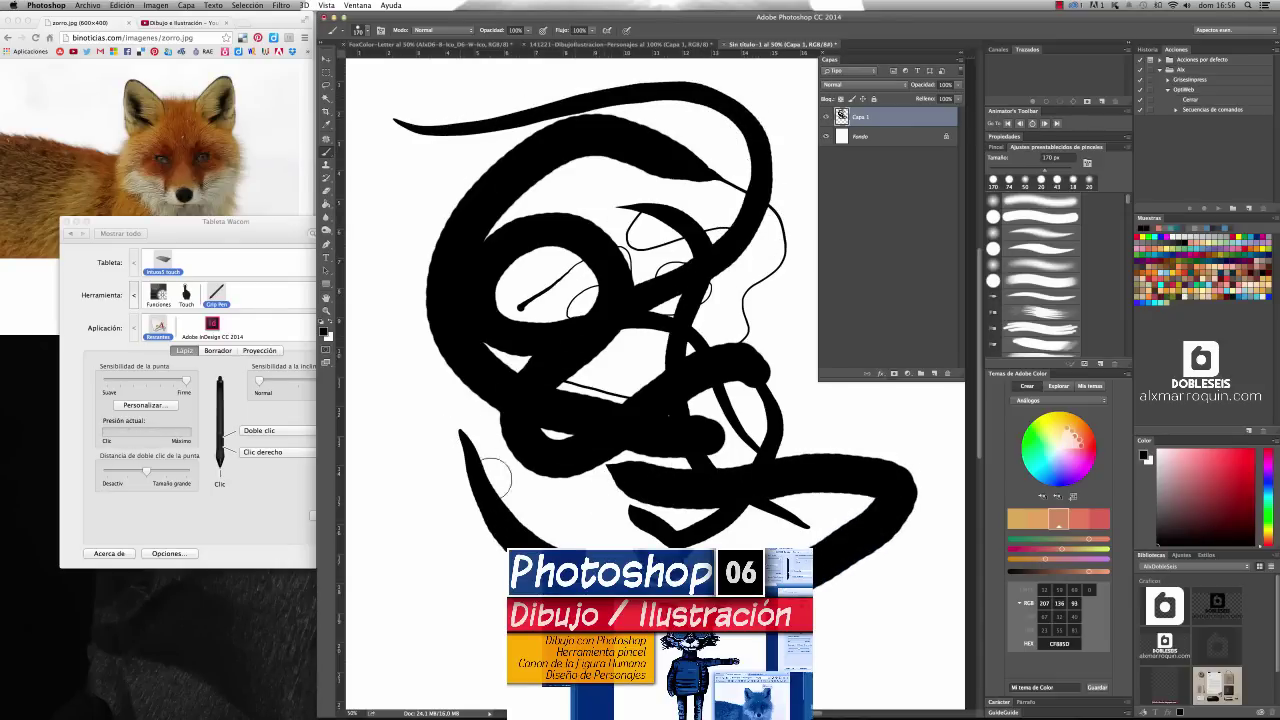
pyautogui.moveTo(488, 478)
pyautogui.mouseDown()
pyautogui.moveTo(423, 449)
pyautogui.moveTo(416, 259)
pyautogui.moveTo(463, 164)
pyautogui.mouseUp()
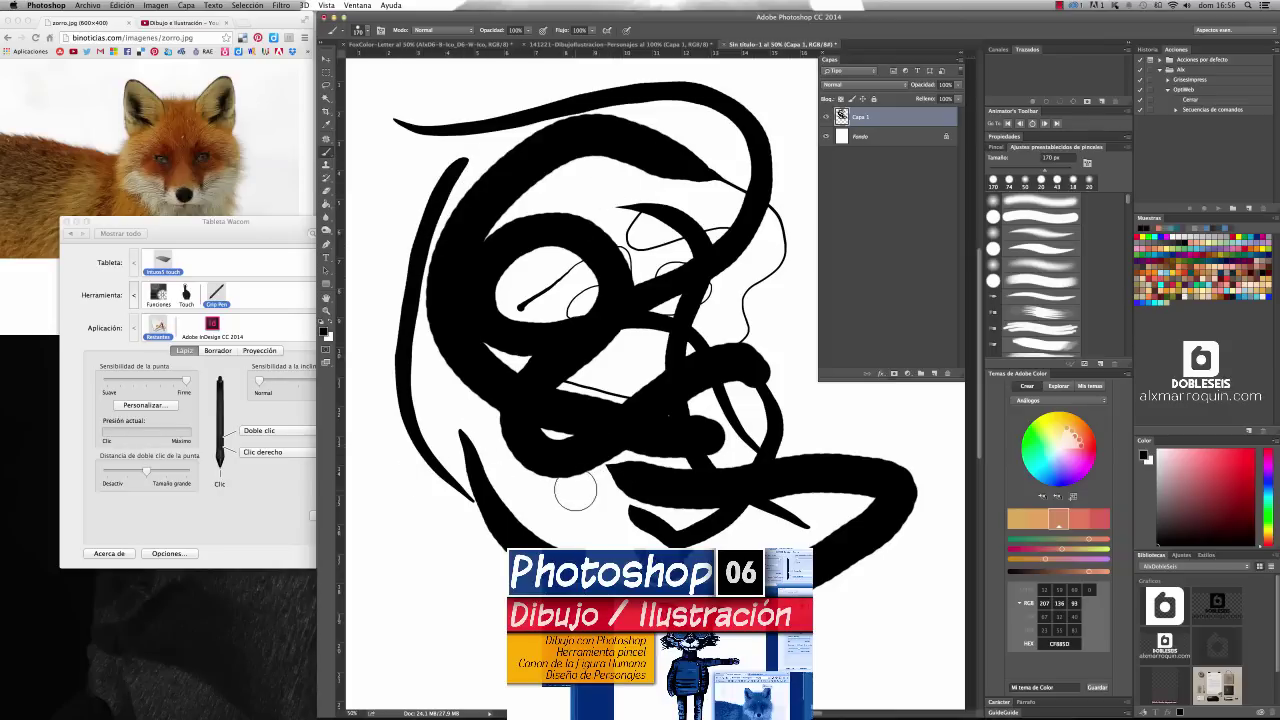
# Step: Add straight strokes and light diagonal hatching over the scribbles with the 170 px brush
pyautogui.rightClick(575, 490)
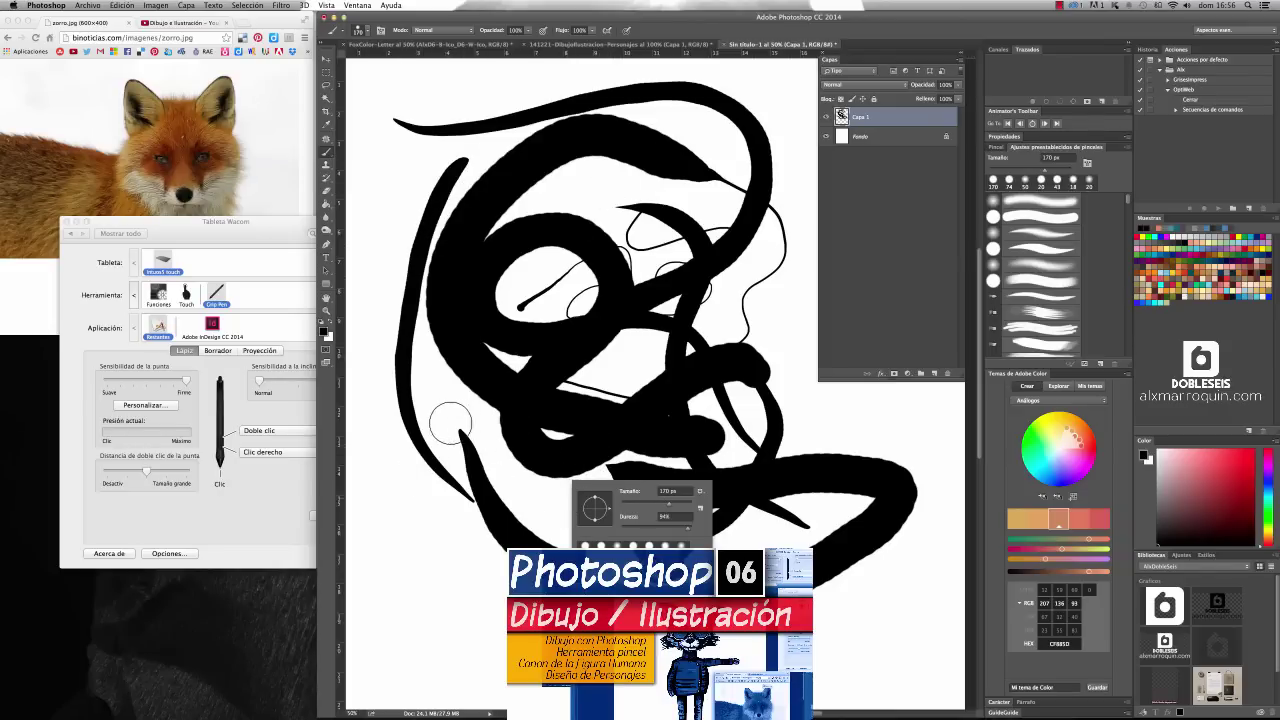
pyautogui.moveTo(450, 423)
pyautogui.mouseDown()
pyautogui.moveTo(750, 327)
pyautogui.moveTo(787, 328)
pyautogui.mouseUp()
pyautogui.moveTo(886, 429)
pyautogui.mouseDown()
pyautogui.moveTo(605, 484)
pyautogui.moveTo(545, 537)
pyautogui.moveTo(623, 480)
pyautogui.moveTo(550, 537)
pyautogui.moveTo(622, 487)
pyautogui.moveTo(697, 475)
pyautogui.moveTo(670, 514)
pyautogui.mouseUp()
pyautogui.moveTo(758, 506); pyautogui.dragTo(706, 548)
pyautogui.moveTo(560, 210); pyautogui.dragTo(678, 131)
pyautogui.moveTo(590, 205)
pyautogui.mouseDown()
pyautogui.moveTo(700, 132)
pyautogui.moveTo(748, 118)
pyautogui.mouseUp()
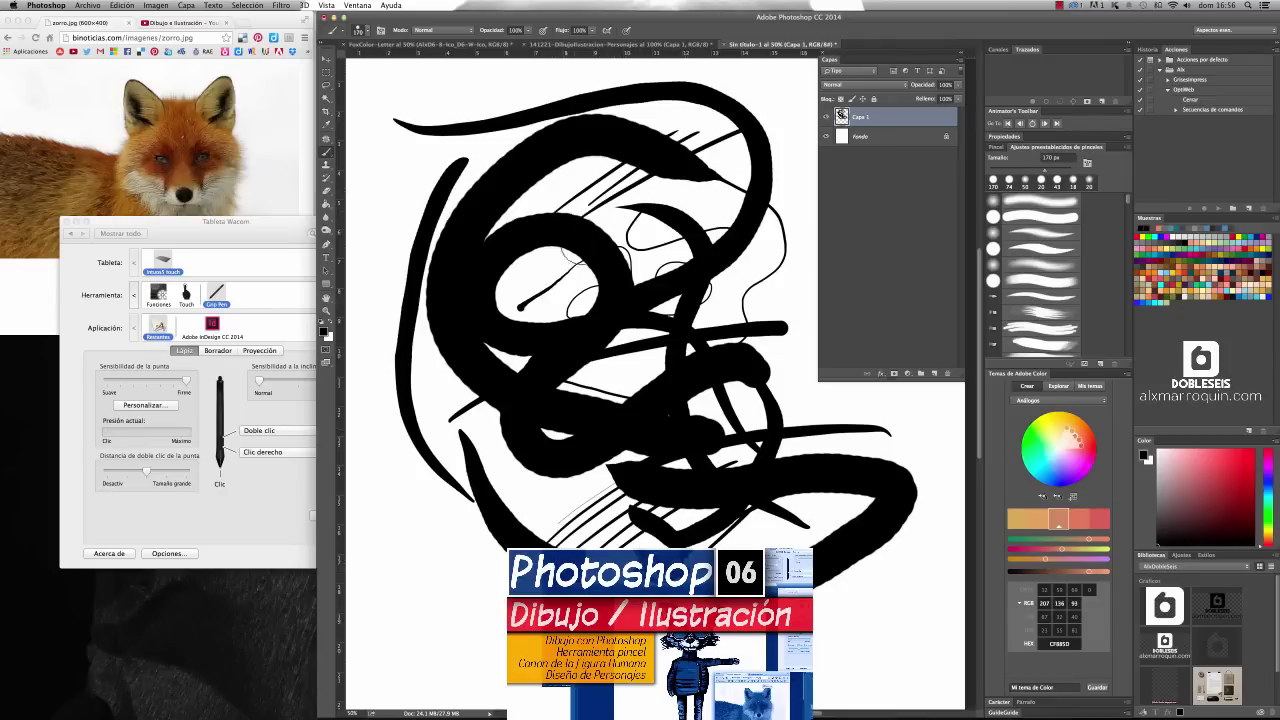
pyautogui.moveTo(640, 200); pyautogui.dragTo(745, 140)
pyautogui.moveTo(612, 240); pyautogui.dragTo(750, 158)
# Step: Set the brush size to 93 px and reselect Capa 1 in the layer stack
pyautogui.rightClick(662, 234)
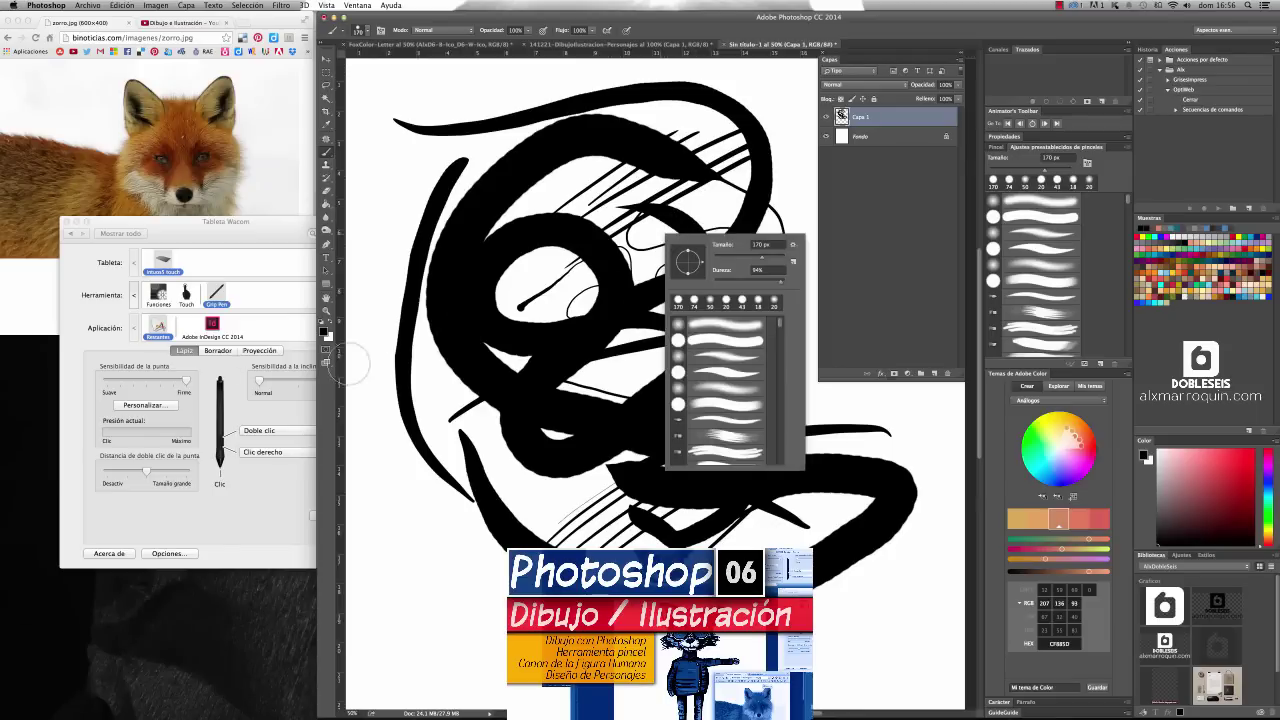
pyautogui.click(746, 258)
pyautogui.click(883, 187)
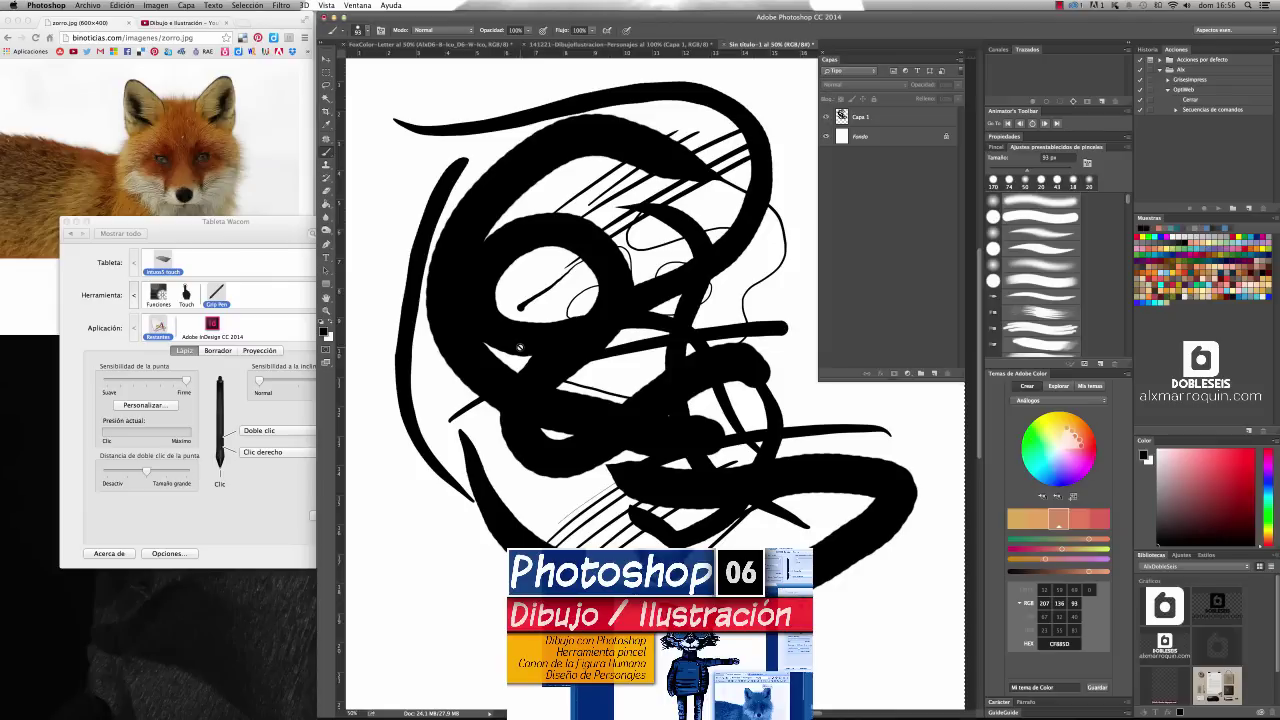
pyautogui.click(656, 456)
pyautogui.click(699, 238)
pyautogui.click(845, 118)
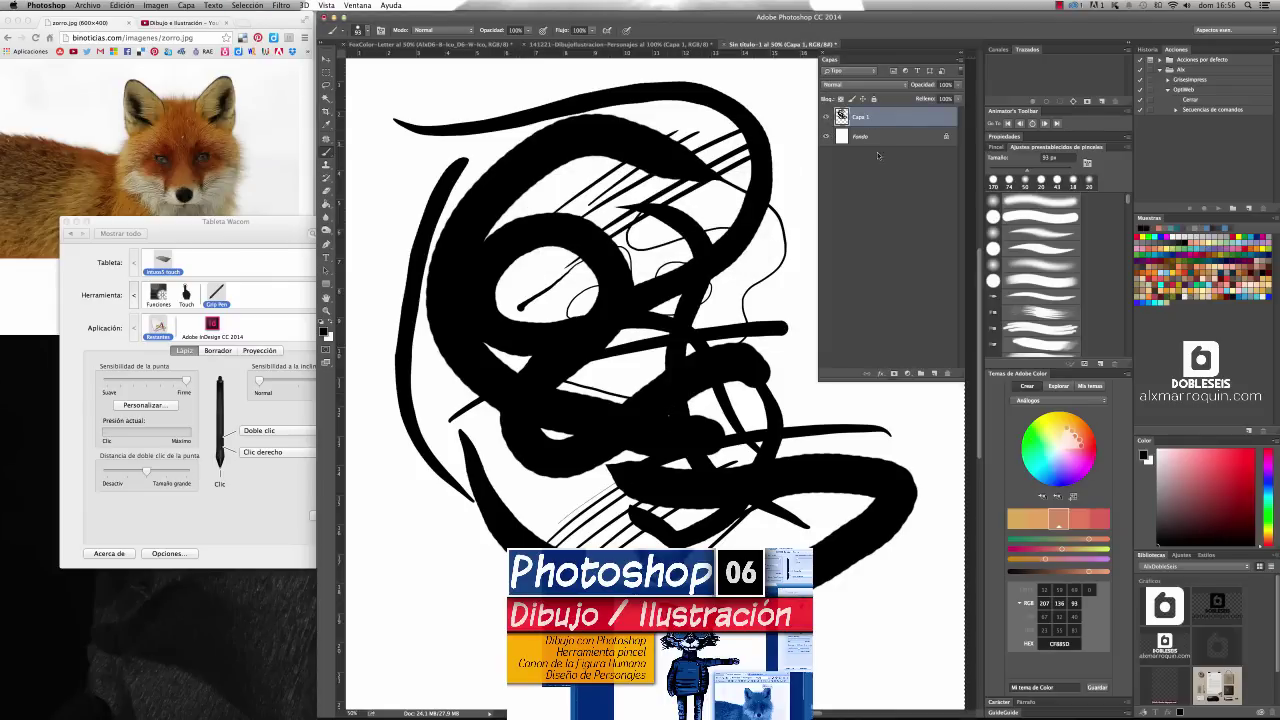
# Step: Clear all the test strokes from Capa 1
pyautogui.click(856, 188)
pyautogui.click(868, 120)
pyautogui.press('Delete')
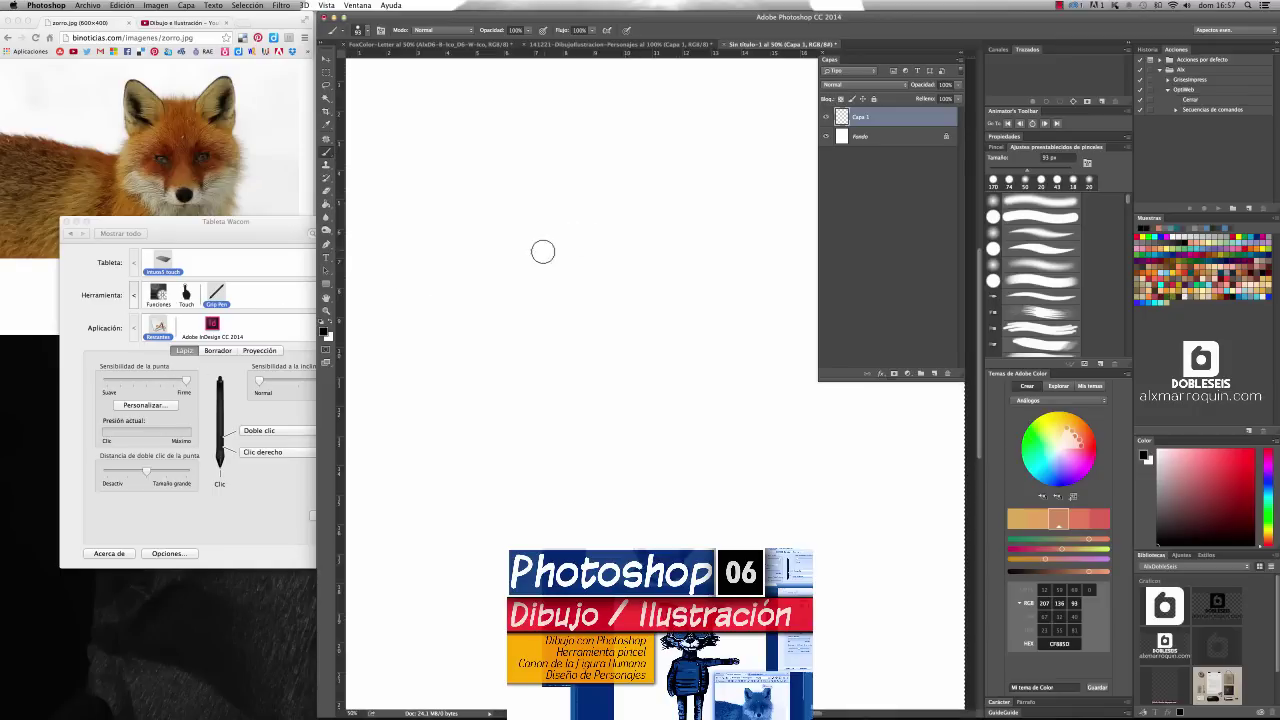
# Step: Draw crossing test strokes on Capa 1 with the 93 px brush, going from light, thin lines to thick, heavy-pressure ones
pyautogui.moveTo(551, 249)
pyautogui.mouseDown()
pyautogui.moveTo(665, 176)
pyautogui.moveTo(588, 262)
pyautogui.mouseUp()
pyautogui.moveTo(601, 176); pyautogui.dragTo(591, 251)
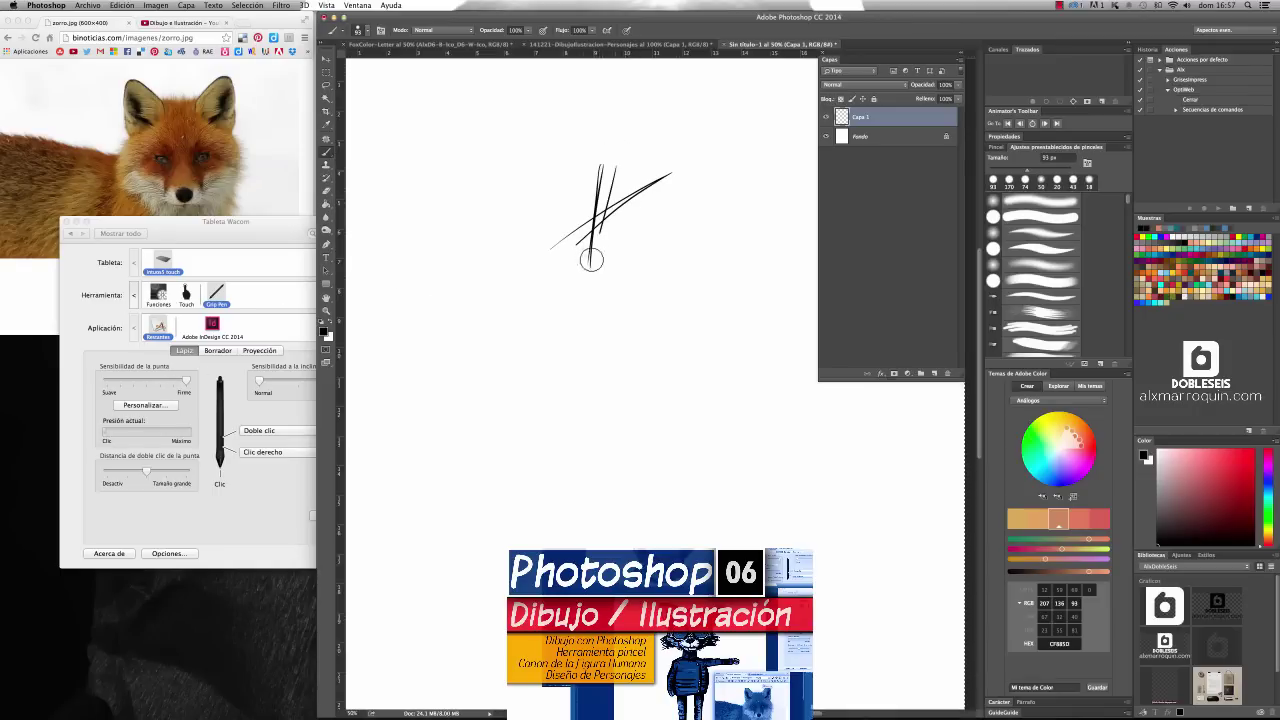
pyautogui.moveTo(630, 148); pyautogui.dragTo(606, 249)
pyautogui.moveTo(600, 166); pyautogui.dragTo(615, 282)
pyautogui.moveTo(550, 180); pyautogui.dragTo(638, 238)
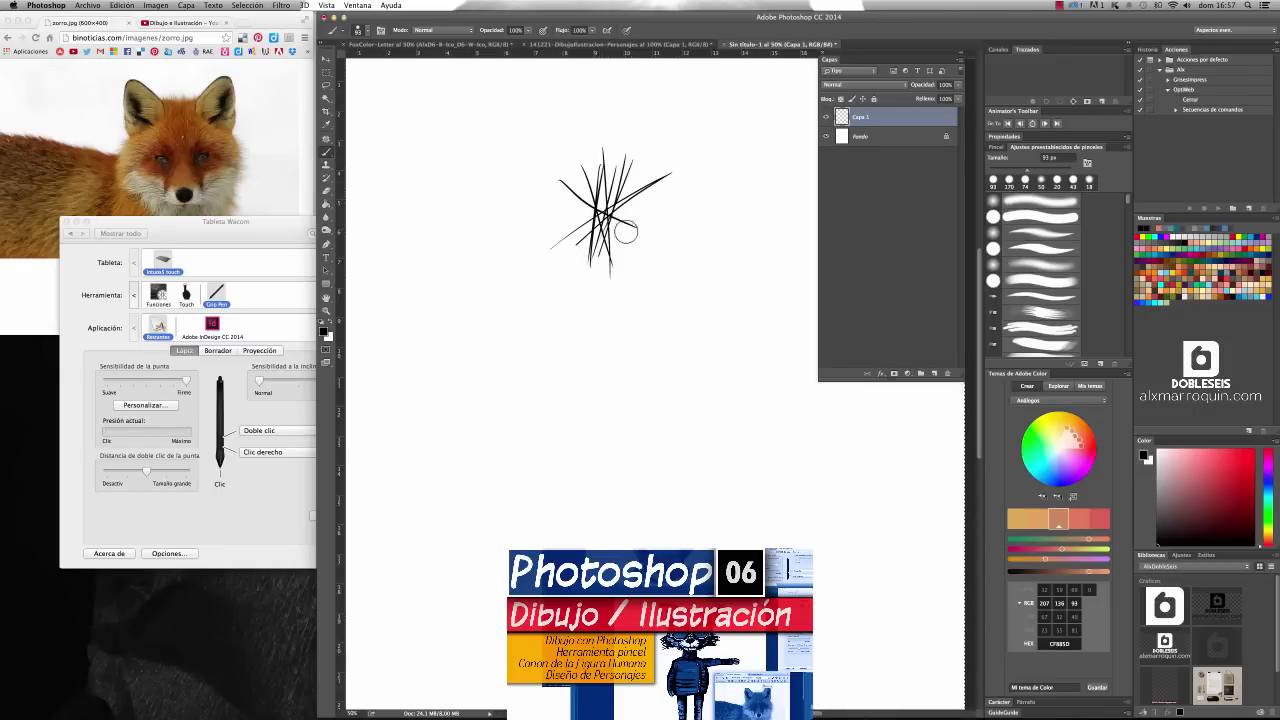
pyautogui.moveTo(512, 192); pyautogui.dragTo(642, 225)
pyautogui.moveTo(505, 230); pyautogui.dragTo(595, 190)
pyautogui.moveTo(520, 243); pyautogui.dragTo(670, 175)
pyautogui.moveTo(505, 270)
pyautogui.mouseDown()
pyautogui.moveTo(675, 160)
pyautogui.moveTo(748, 131)
pyautogui.moveTo(736, 149)
pyautogui.mouseUp()
pyautogui.moveTo(505, 280)
pyautogui.mouseDown()
pyautogui.moveTo(770, 165)
pyautogui.moveTo(790, 253)
pyautogui.moveTo(755, 268)
pyautogui.moveTo(735, 303)
pyautogui.mouseUp()
pyautogui.moveTo(716, 222)
pyautogui.mouseDown()
pyautogui.moveTo(578, 352)
pyautogui.moveTo(570, 392)
pyautogui.mouseUp()
pyautogui.moveTo(598, 258); pyautogui.dragTo(680, 410)
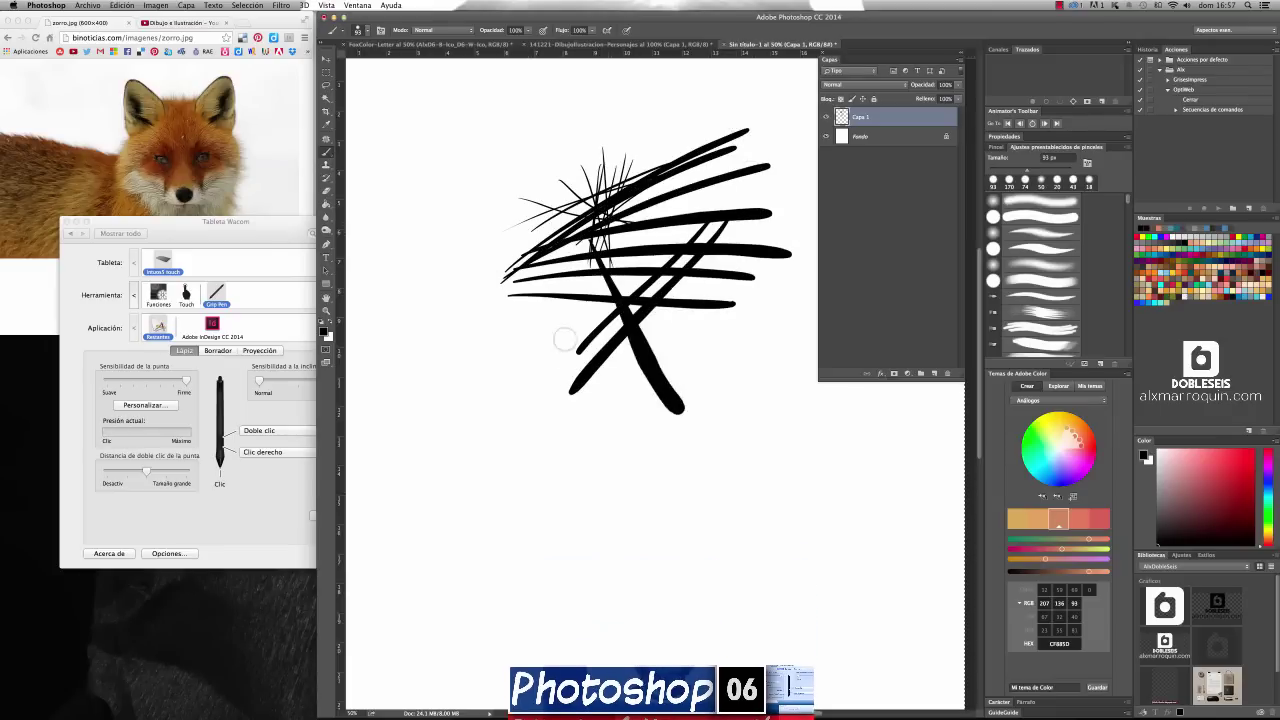
pyautogui.moveTo(475, 298); pyautogui.dragTo(815, 432)
# Step: Call up the brush size and preset options at several spots on the canvas
pyautogui.rightClick(665, 338)
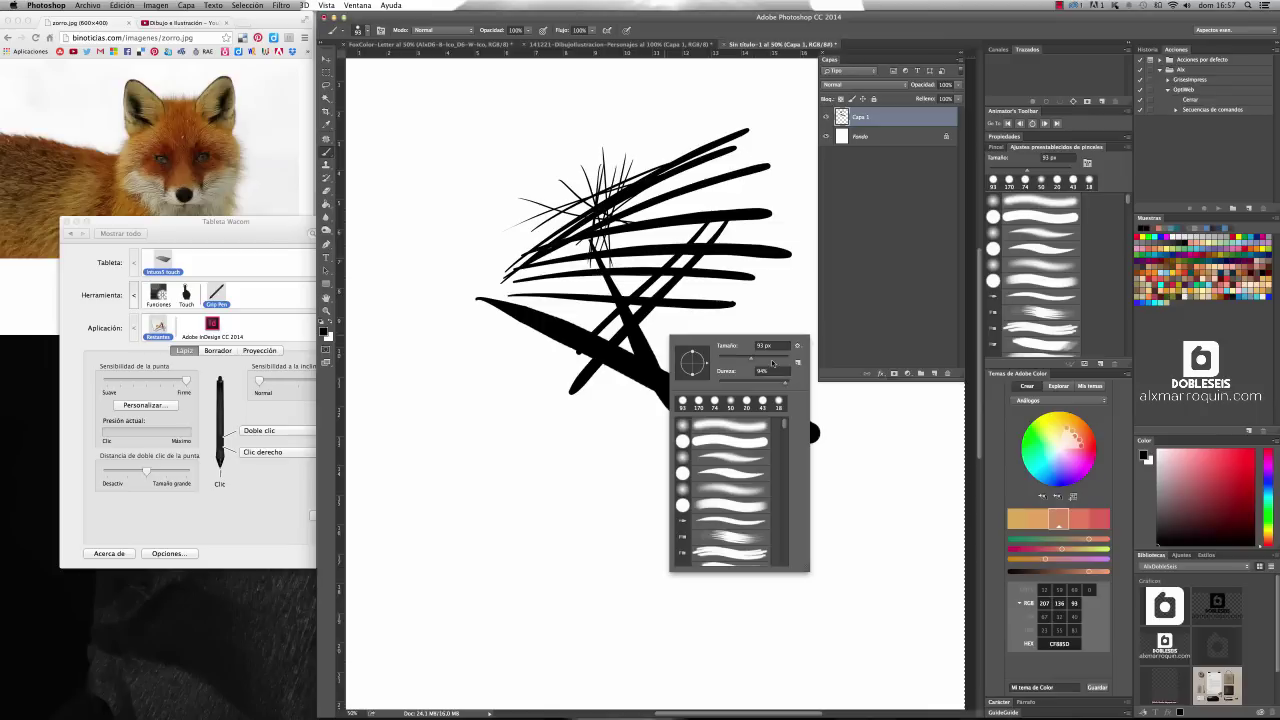
pyautogui.rightClick(587, 371)
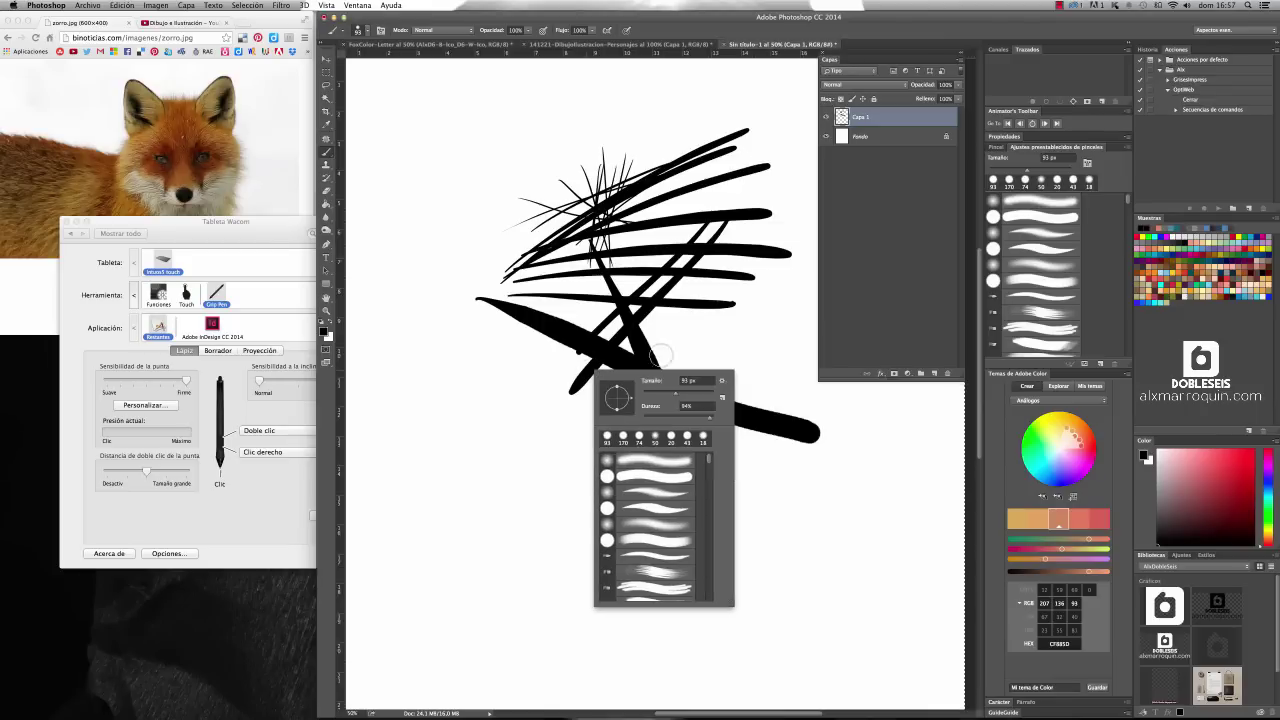
pyautogui.rightClick(705, 338)
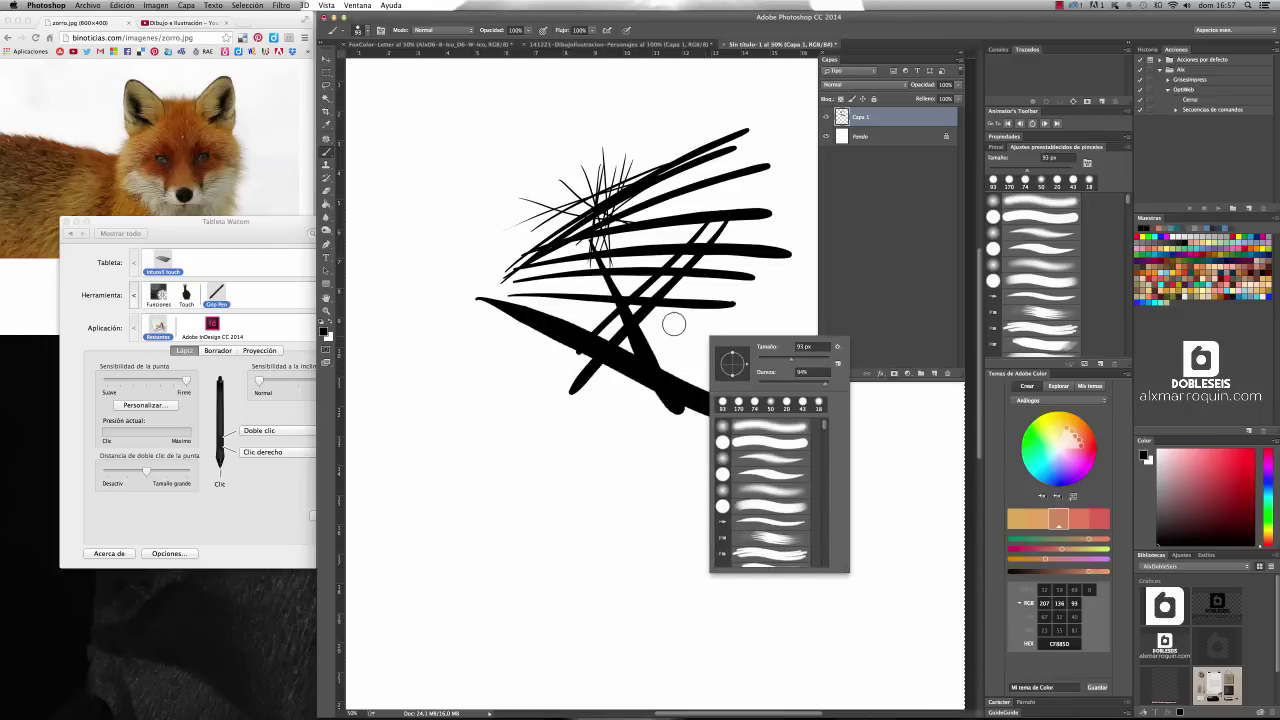
# Step: Bring the Wacom tablet preferences forward and examine the actions available for the pen's upper side button
pyautogui.click(234, 477)
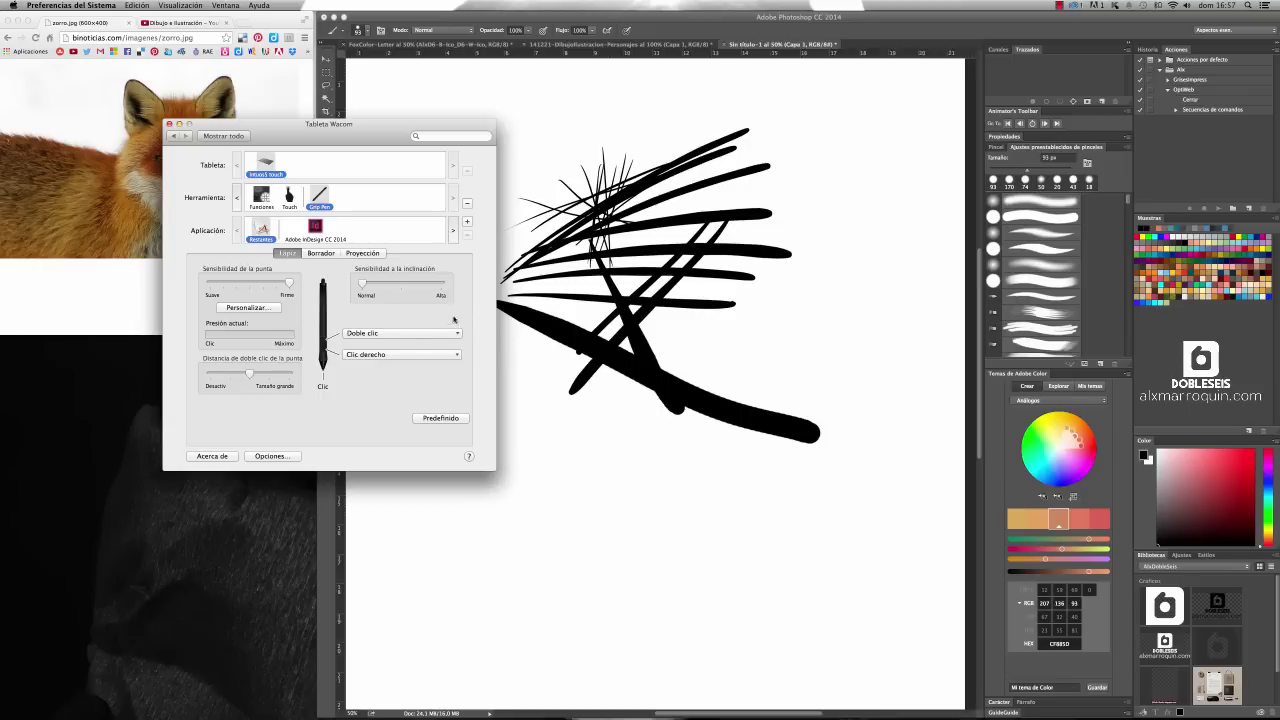
pyautogui.moveTo(403, 130); pyautogui.dragTo(457, 106)
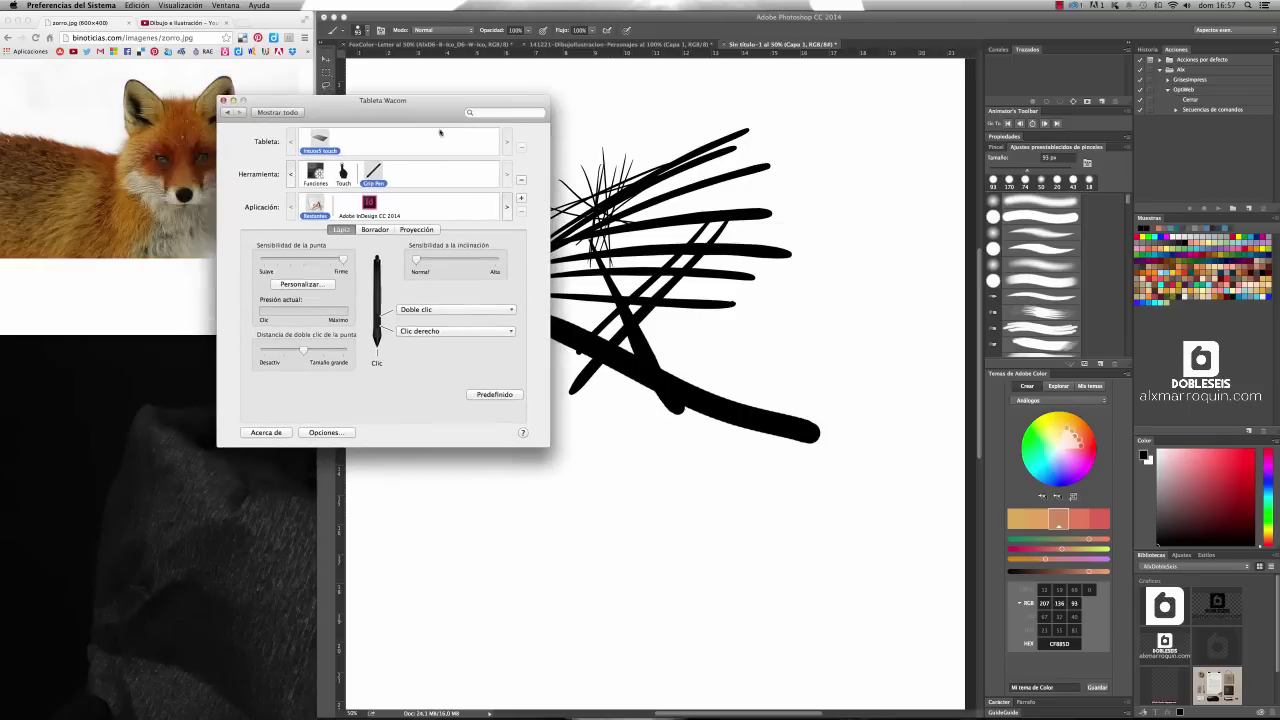
pyautogui.click(451, 333)
pyautogui.click(446, 341)
pyautogui.click(452, 313)
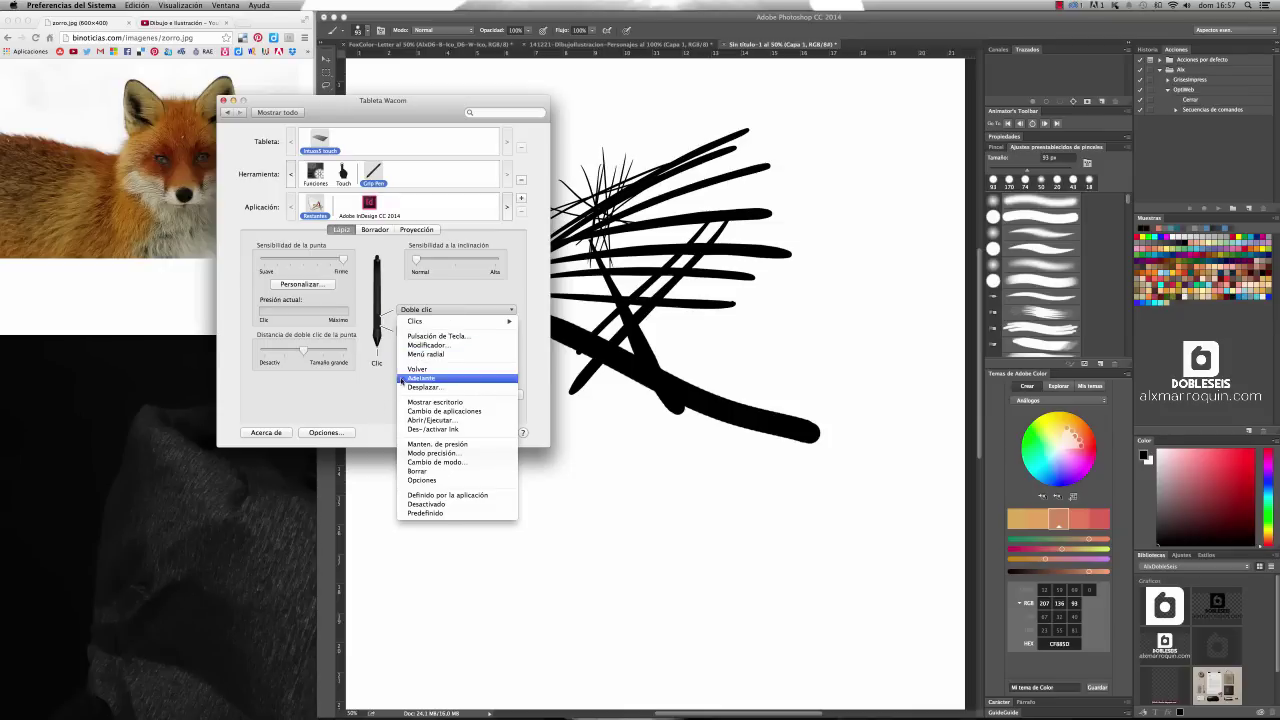
# Step: Try to assign the Option+Command+Z keystroke to the pen's upper side button
pyautogui.click(470, 340)
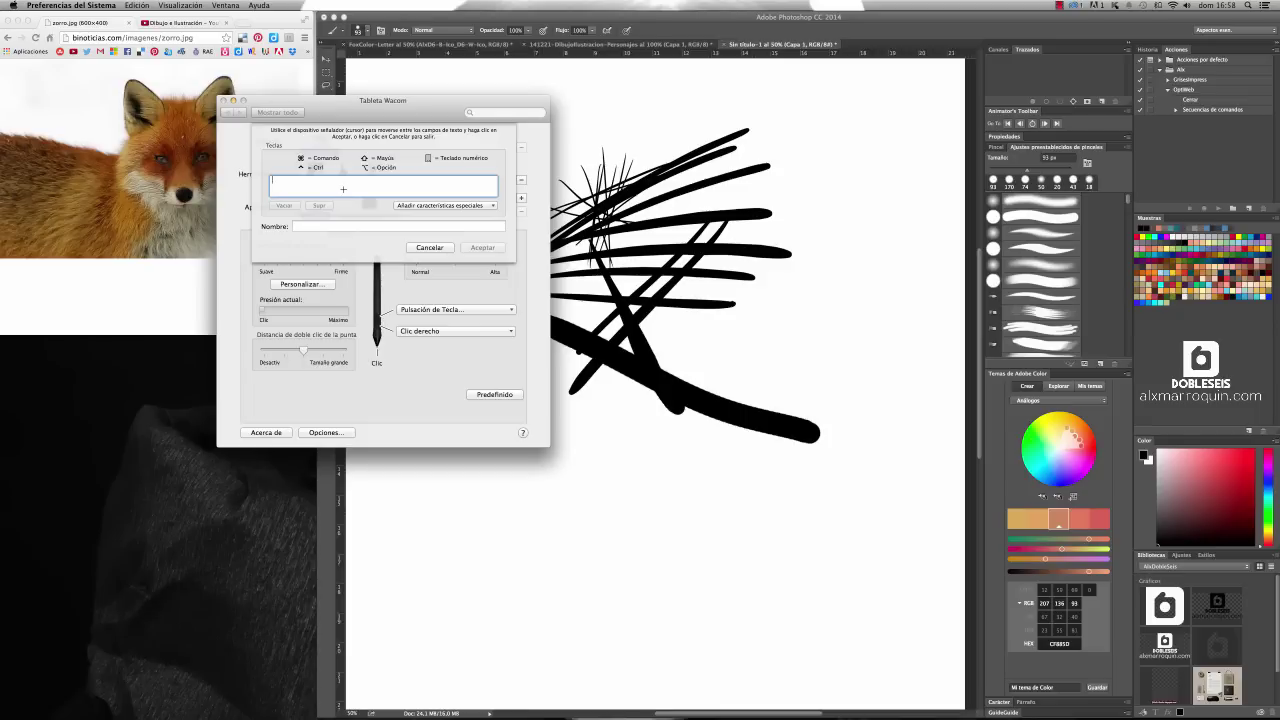
pyautogui.press('alt+super+z')
pyautogui.click(430, 248)
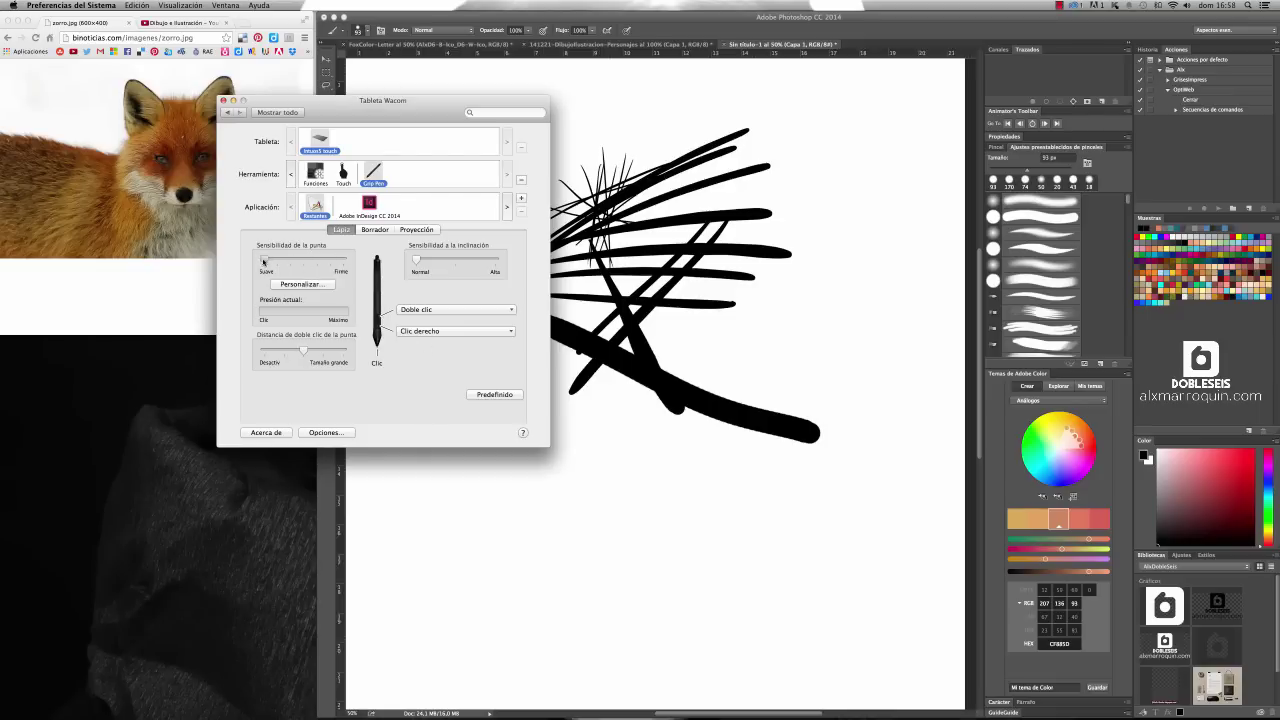
# Step: Set the pen's tip sensitivity to its softest level, move the tablet preferences aside and return to Photoshop
pyautogui.click(264, 259)
pyautogui.moveTo(499, 101); pyautogui.dragTo(290, 250)
pyautogui.click(543, 355)
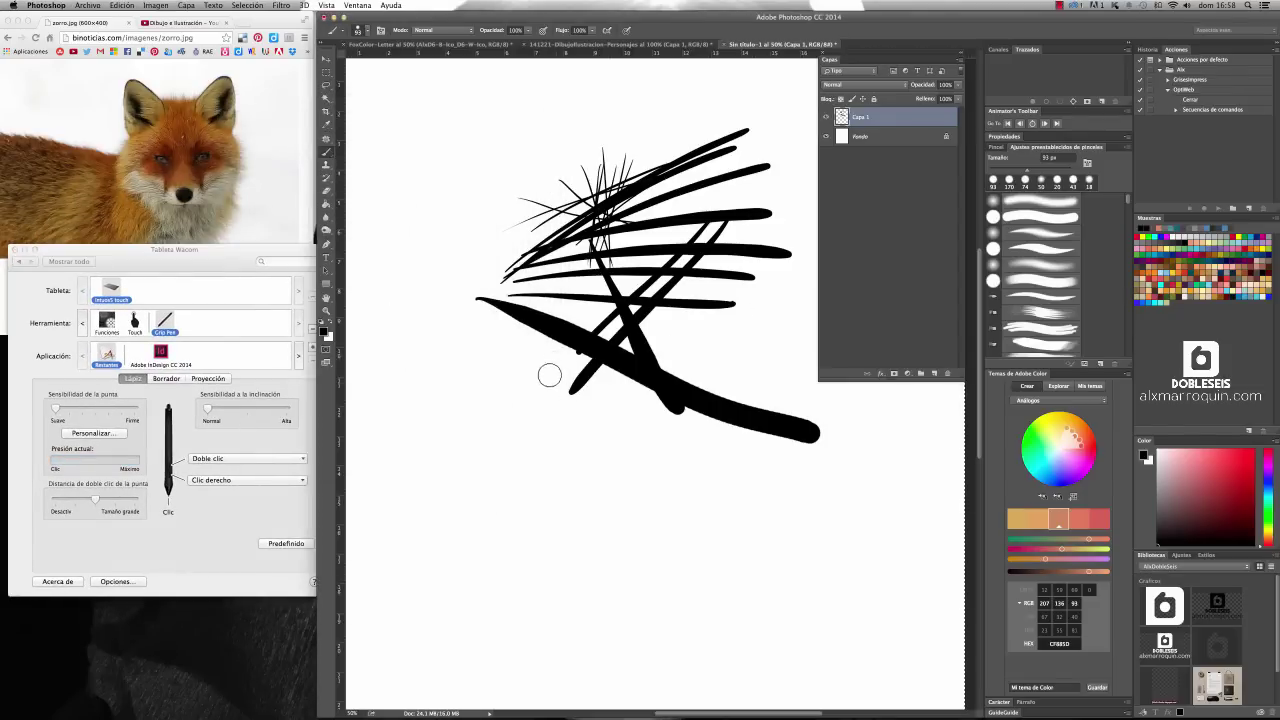
# Step: Paint thick test strokes and dots across the canvas with the pen tip at its softest sensitivity
pyautogui.moveTo(458, 428); pyautogui.dragTo(583, 385)
pyautogui.moveTo(525, 430)
pyautogui.mouseDown()
pyautogui.moveTo(644, 395)
pyautogui.moveTo(627, 398)
pyautogui.moveTo(747, 336)
pyautogui.moveTo(769, 384)
pyautogui.moveTo(655, 428)
pyautogui.mouseUp()
pyautogui.click(745, 337)
pyautogui.click(714, 378)
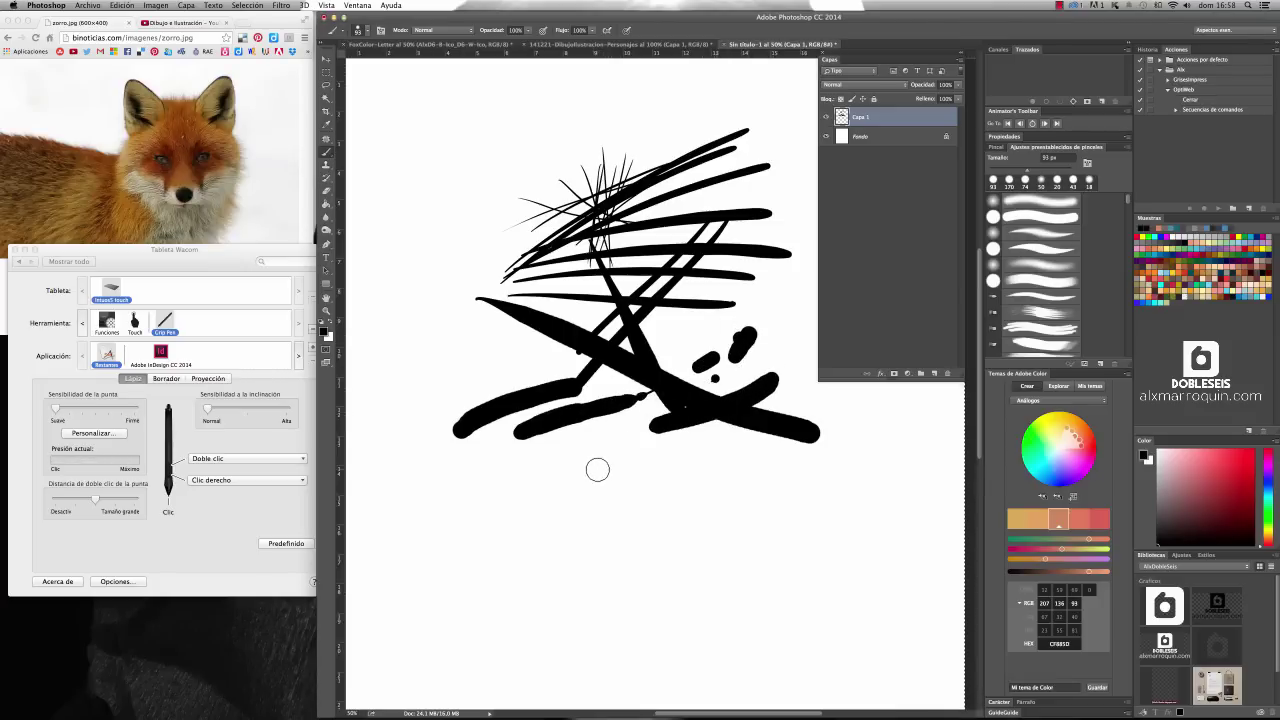
pyautogui.moveTo(497, 380); pyautogui.dragTo(518, 392)
pyautogui.moveTo(587, 437)
pyautogui.mouseDown()
pyautogui.moveTo(649, 460)
pyautogui.moveTo(786, 472)
pyautogui.moveTo(705, 470)
pyautogui.mouseUp()
pyautogui.moveTo(560, 453)
pyautogui.mouseDown()
pyautogui.moveTo(586, 479)
pyautogui.moveTo(752, 466)
pyautogui.mouseUp()
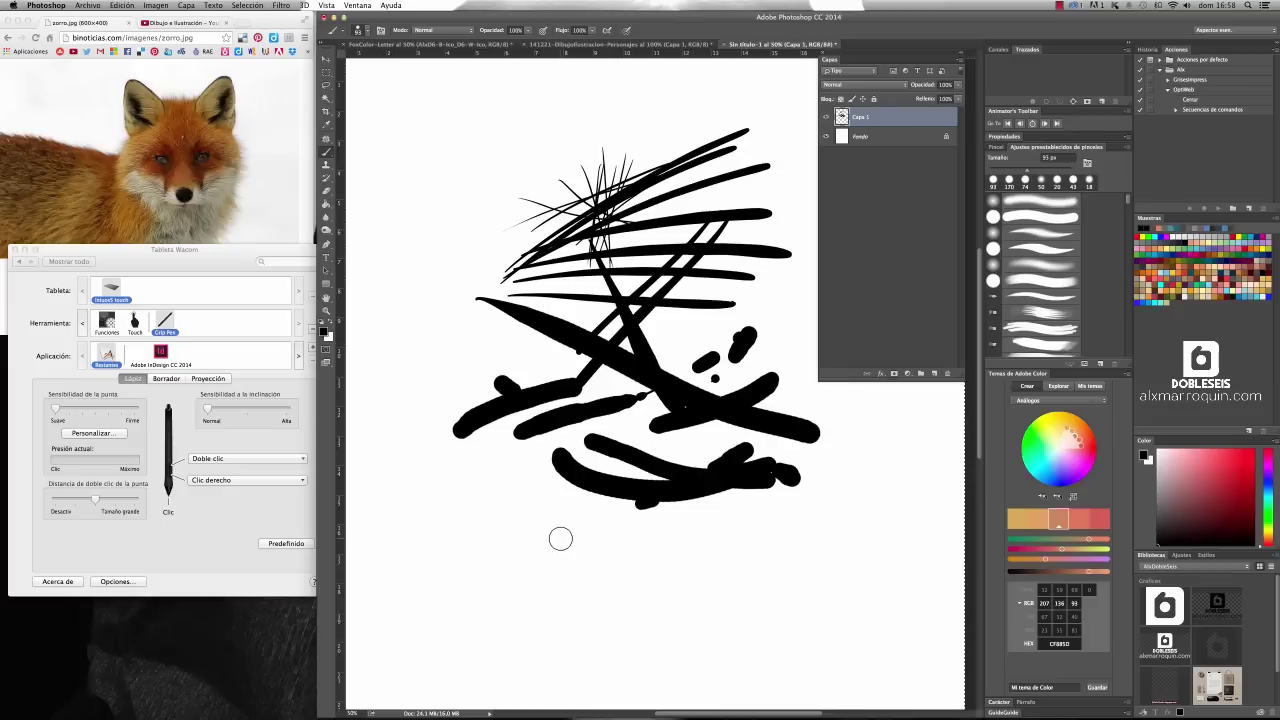
pyautogui.moveTo(572, 530); pyautogui.dragTo(728, 520)
pyautogui.moveTo(532, 515)
pyautogui.mouseDown()
pyautogui.moveTo(455, 455)
pyautogui.moveTo(600, 392)
pyautogui.mouseUp()
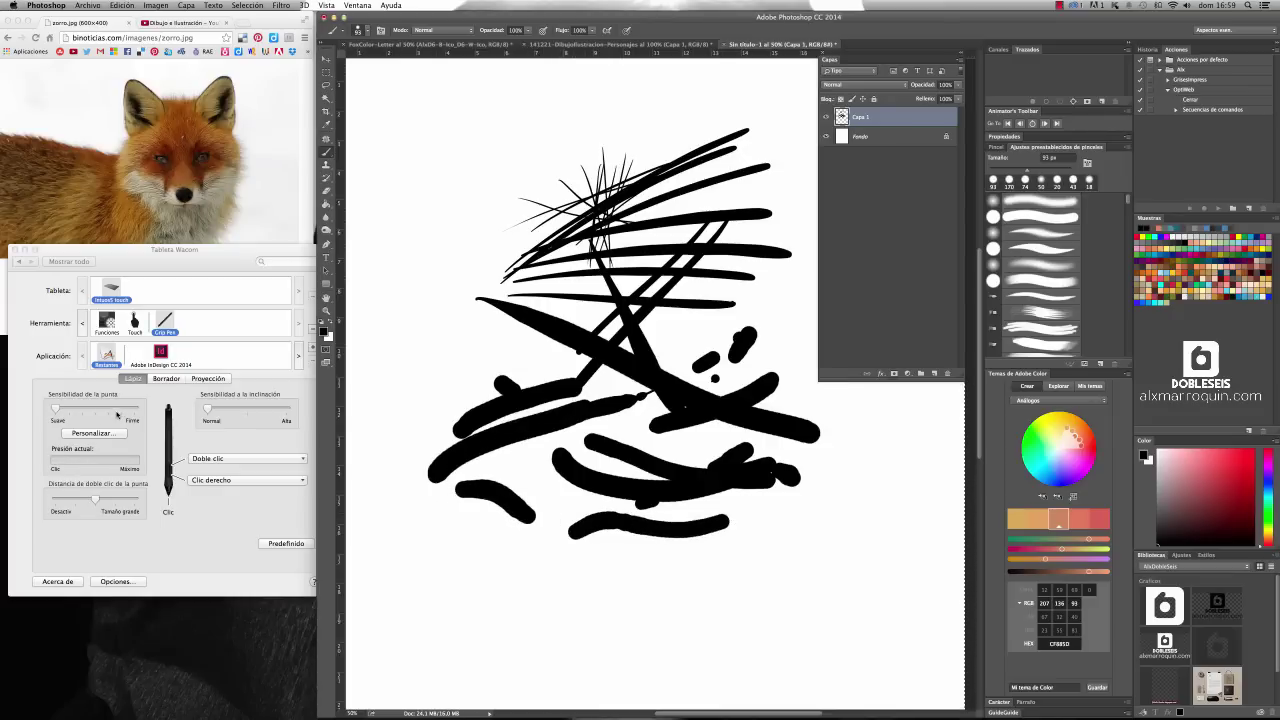
pyautogui.moveTo(455, 208); pyautogui.dragTo(478, 190)
pyautogui.click(515, 173)
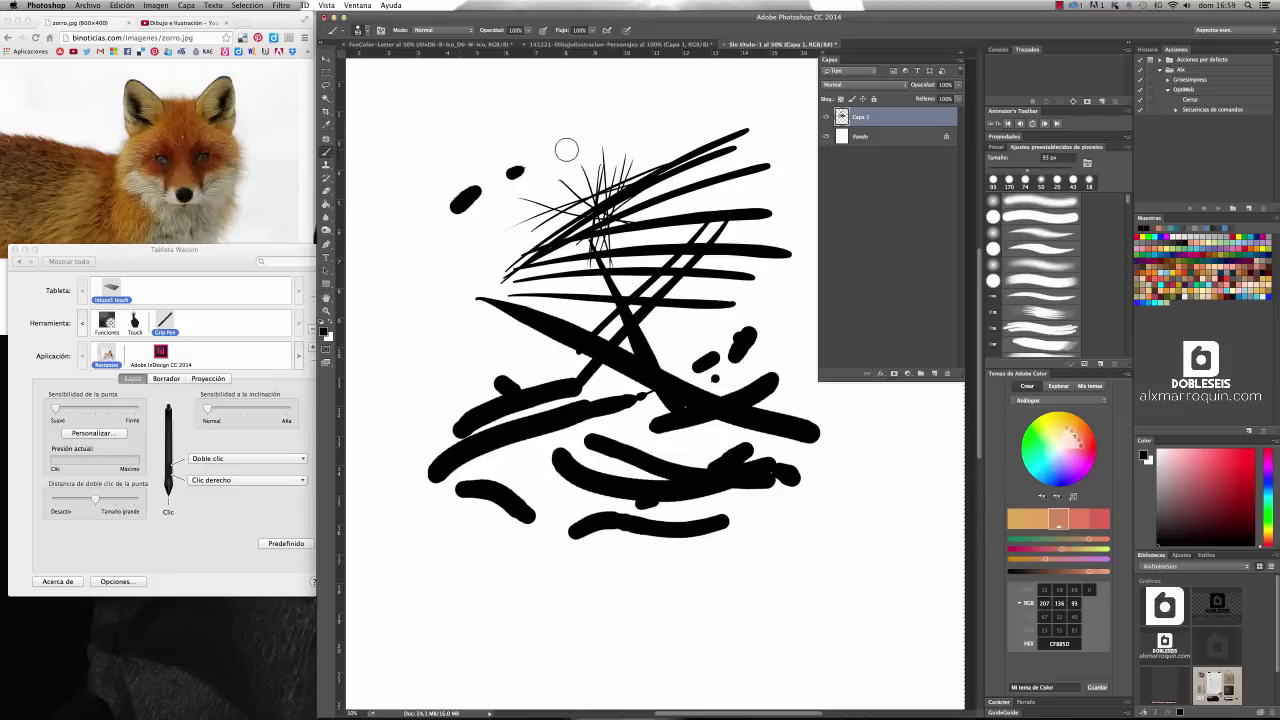
pyautogui.moveTo(482, 352)
pyautogui.mouseDown()
pyautogui.moveTo(565, 373)
pyautogui.moveTo(672, 374)
pyautogui.mouseUp()
pyautogui.moveTo(740, 345)
pyautogui.mouseDown()
pyautogui.moveTo(772, 358)
pyautogui.moveTo(607, 311)
pyautogui.mouseUp()
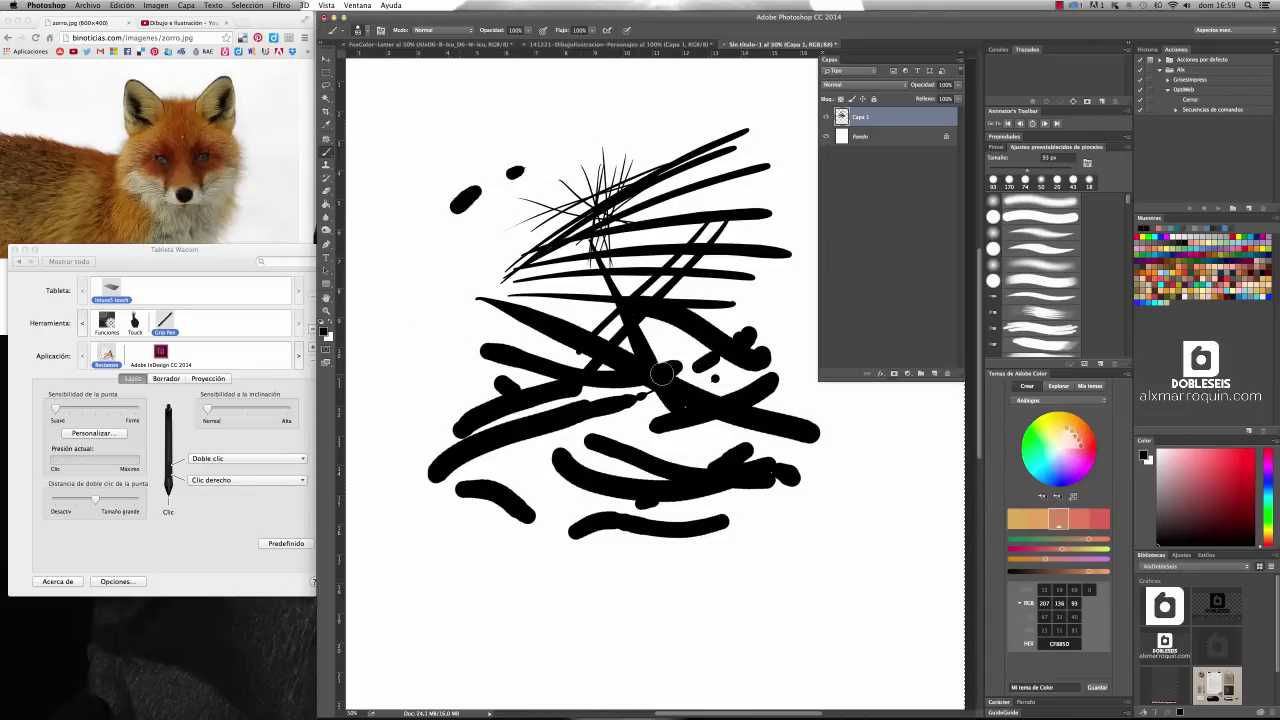
pyautogui.click(432, 338)
# Step: Set the pen's tip sensitivity near its firmest level and paint light crossing and hatching strokes over the upper-left area of the canvas
pyautogui.click(120, 411)
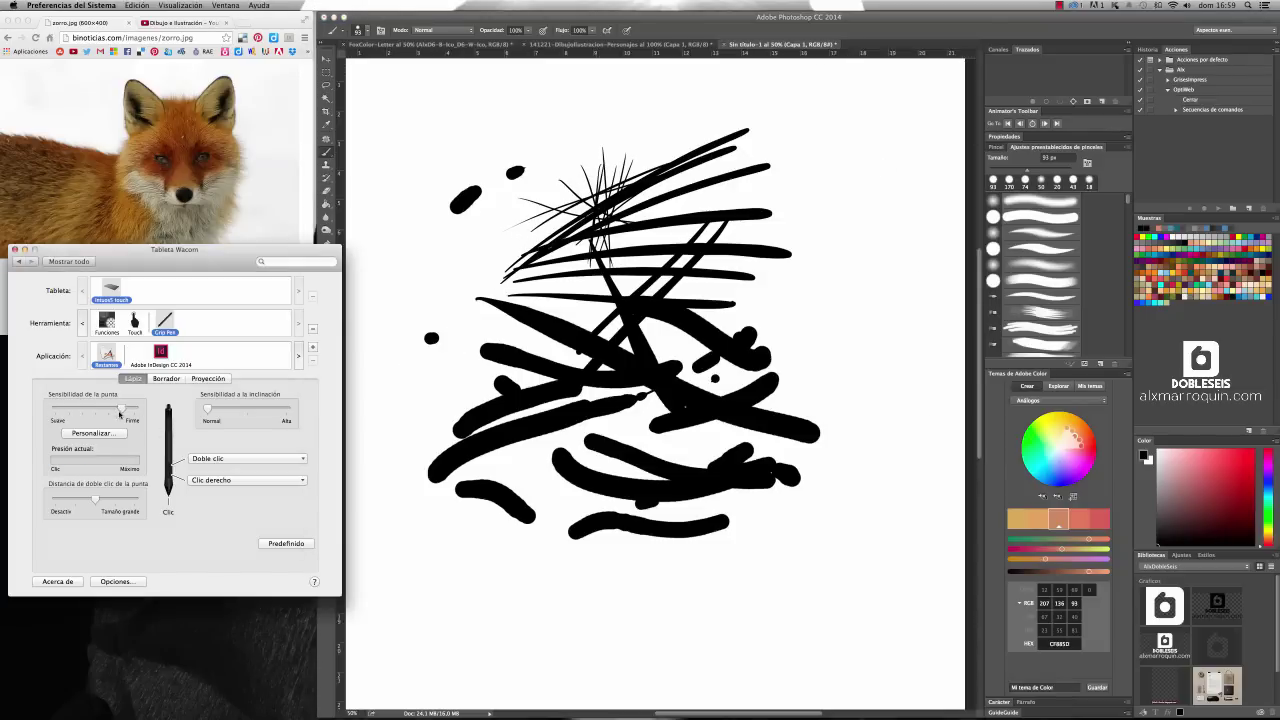
pyautogui.click(716, 312)
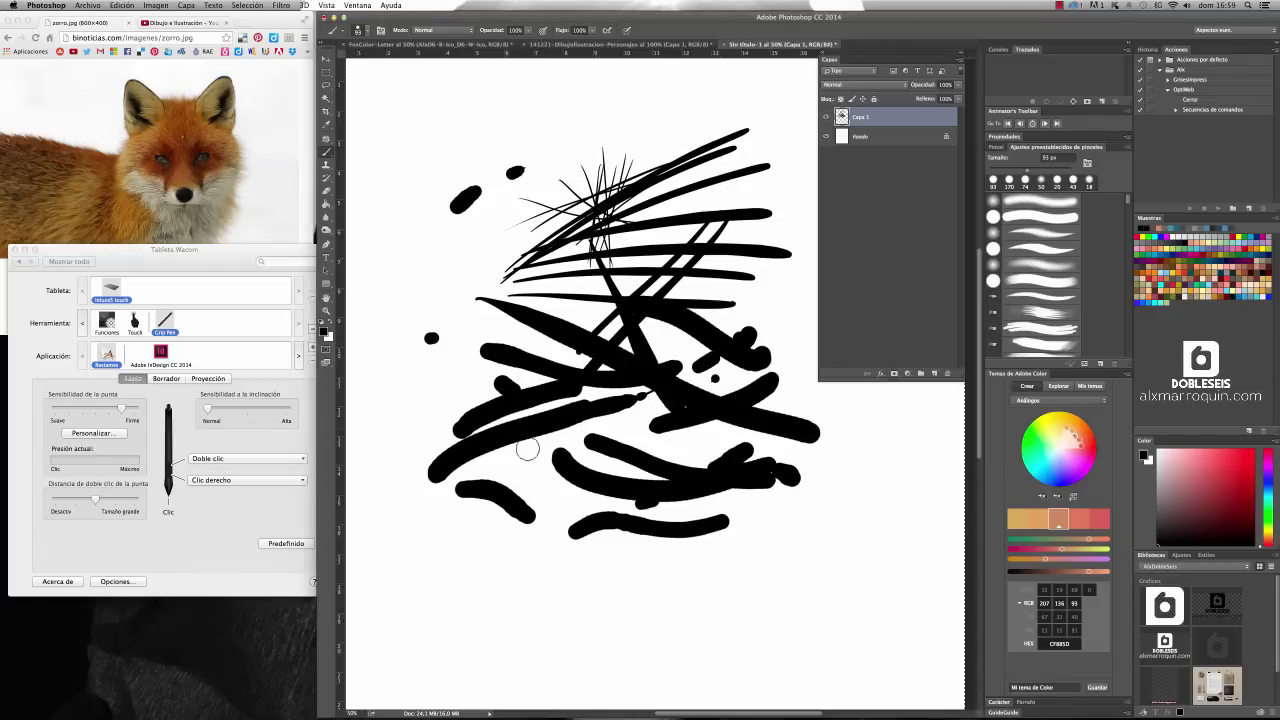
pyautogui.moveTo(512, 206)
pyautogui.mouseDown()
pyautogui.moveTo(593, 145)
pyautogui.moveTo(700, 128)
pyautogui.mouseUp()
pyautogui.moveTo(470, 150); pyautogui.dragTo(670, 200)
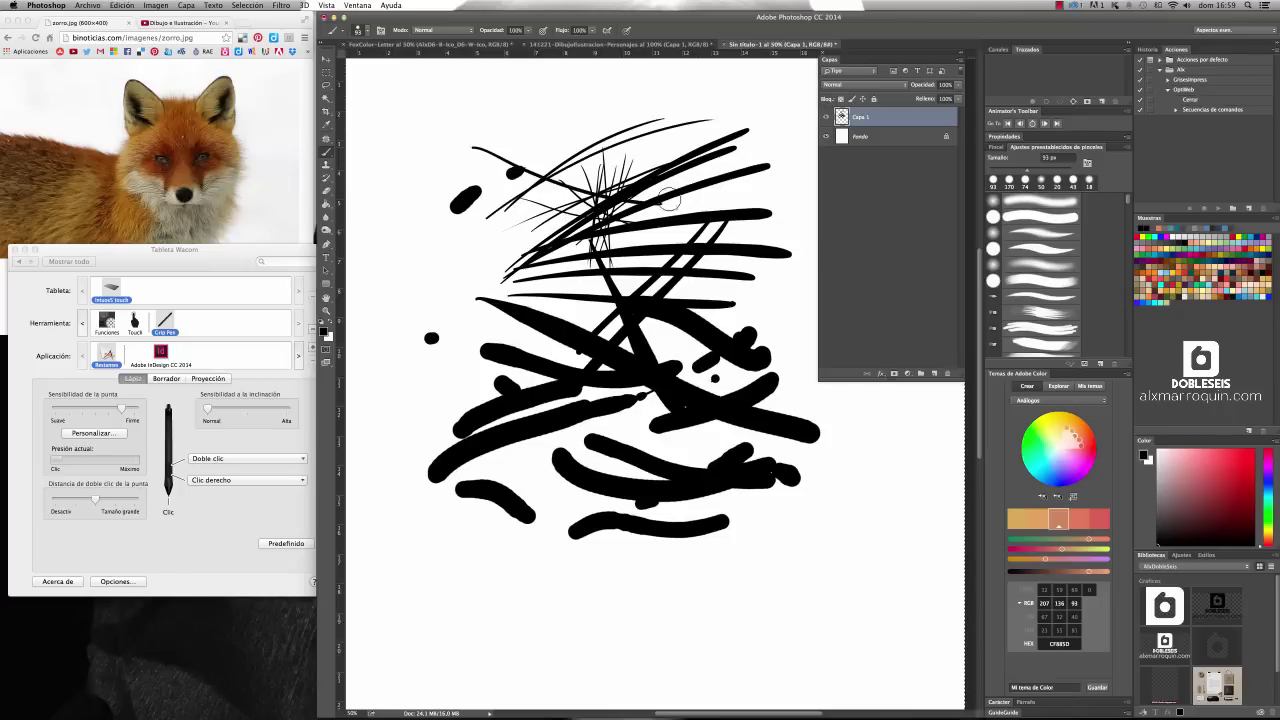
pyautogui.moveTo(568, 104); pyautogui.dragTo(451, 256)
pyautogui.moveTo(494, 102); pyautogui.dragTo(466, 318)
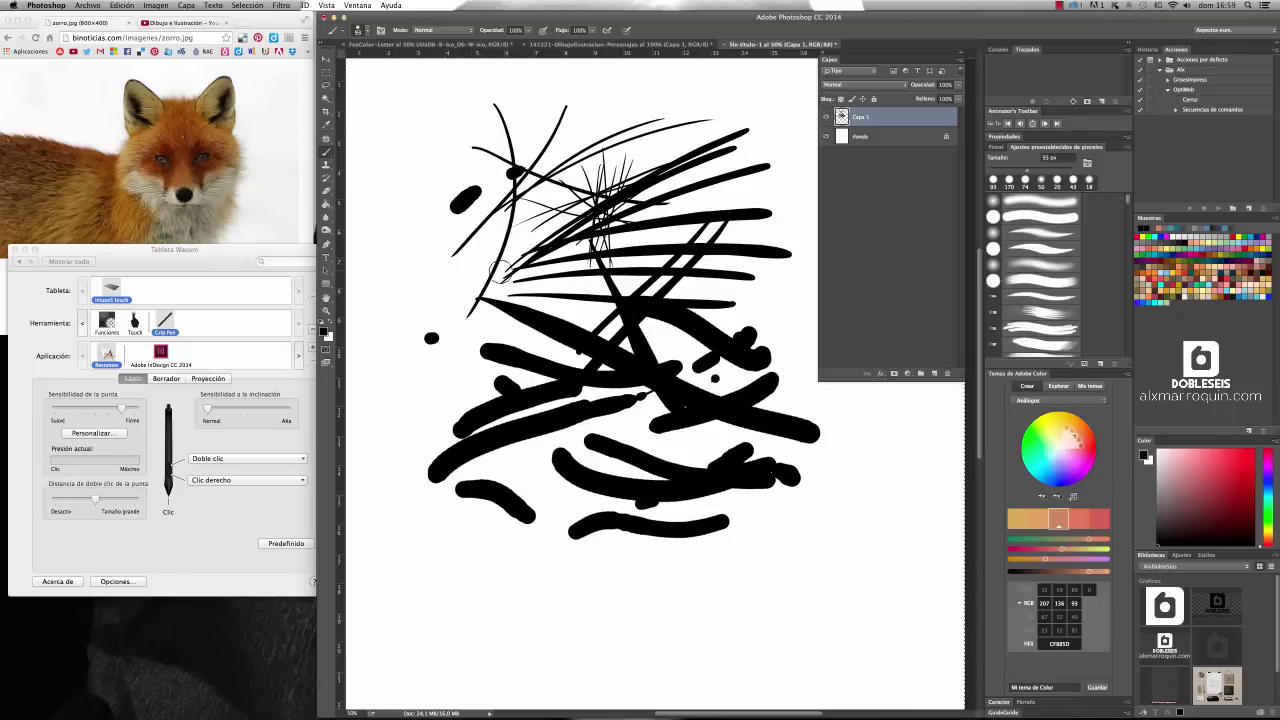
pyautogui.moveTo(428, 208); pyautogui.dragTo(576, 292)
pyautogui.moveTo(388, 272); pyautogui.dragTo(568, 185)
pyautogui.moveTo(421, 292); pyautogui.dragTo(501, 242)
pyautogui.moveTo(425, 302)
pyautogui.mouseDown()
pyautogui.moveTo(451, 279)
pyautogui.moveTo(528, 254)
pyautogui.mouseUp()
pyautogui.moveTo(438, 330); pyautogui.dragTo(500, 276)
pyautogui.moveTo(380, 372); pyautogui.dragTo(472, 306)
pyautogui.moveTo(420, 358); pyautogui.dragTo(500, 306)
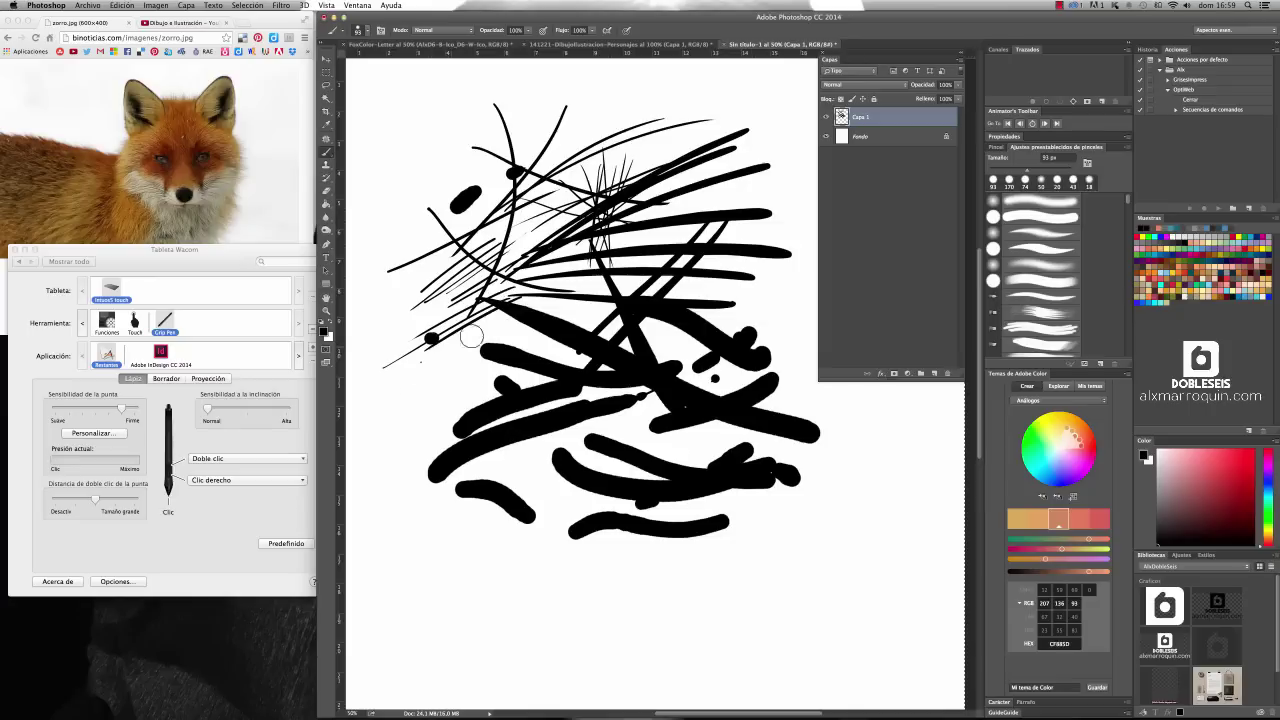
pyautogui.moveTo(389, 390); pyautogui.dragTo(526, 322)
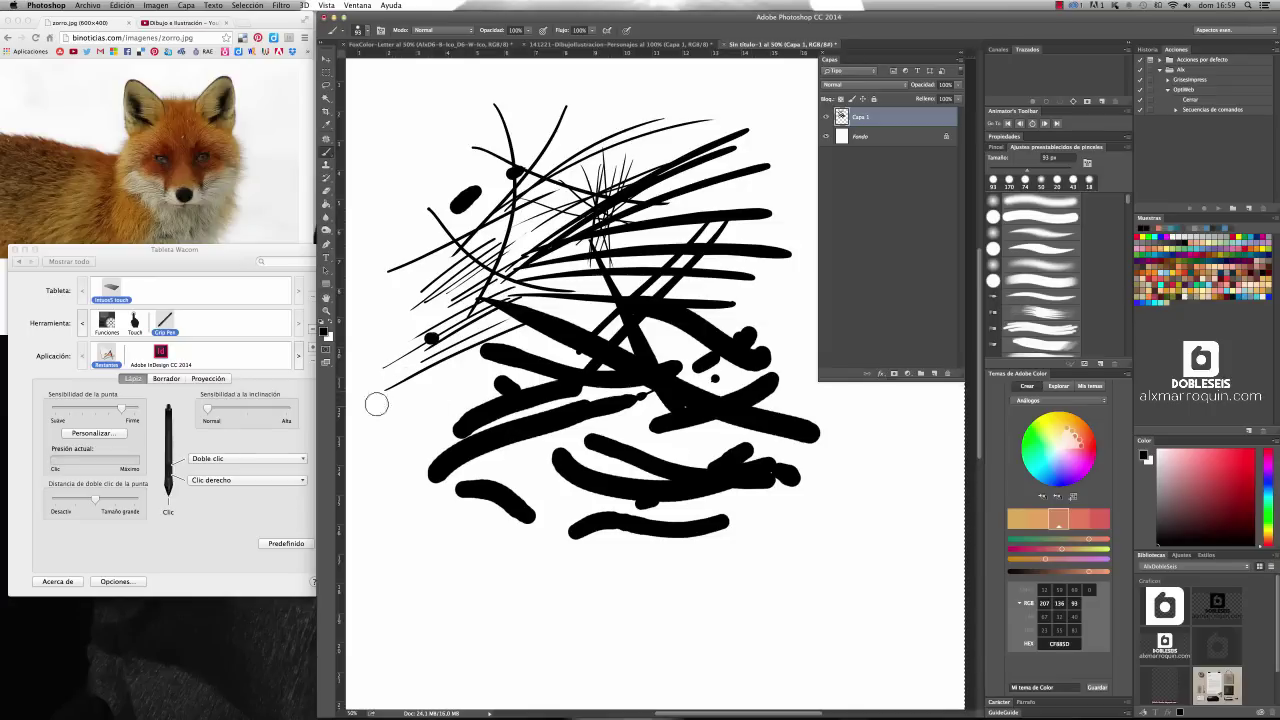
# Step: Paint long diagonal, zigzag and wavy strokes of varying pressure across the lower half and up through the drawing
pyautogui.moveTo(394, 349)
pyautogui.mouseDown()
pyautogui.moveTo(638, 470)
pyautogui.moveTo(737, 496)
pyautogui.mouseUp()
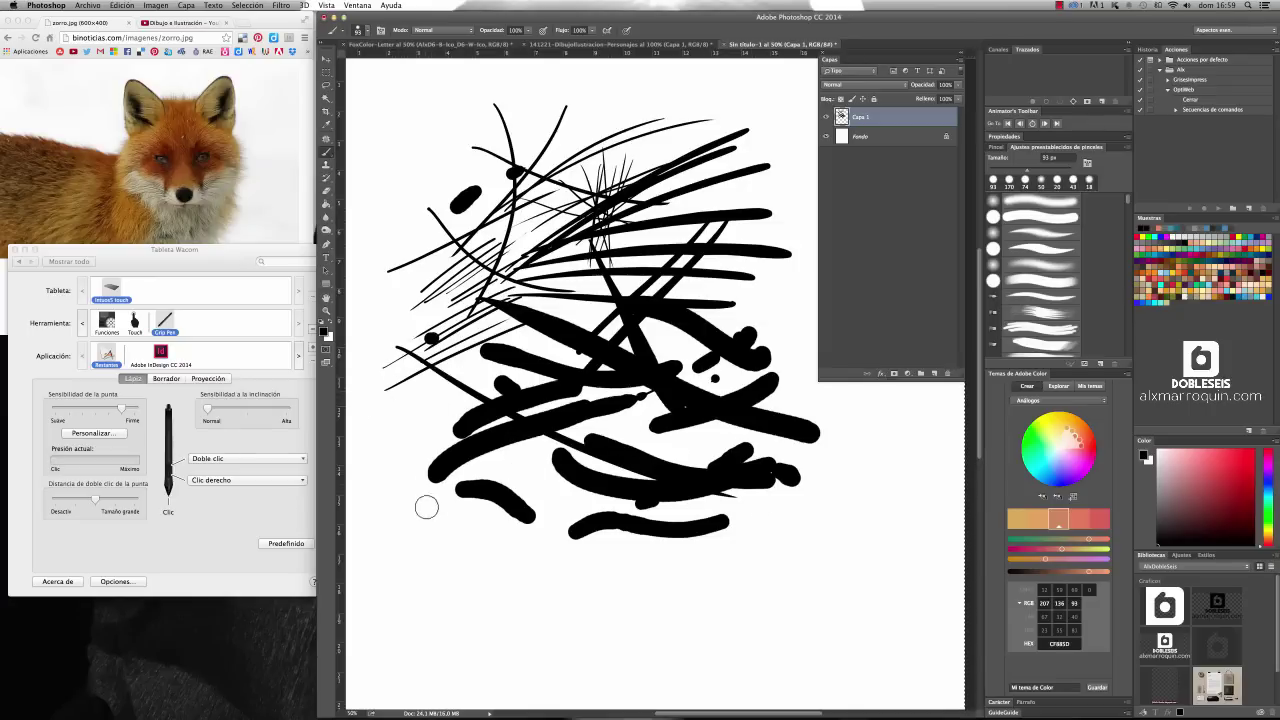
pyautogui.moveTo(427, 507)
pyautogui.mouseDown()
pyautogui.moveTo(485, 476)
pyautogui.moveTo(584, 528)
pyautogui.mouseUp()
pyautogui.moveTo(440, 558)
pyautogui.mouseDown()
pyautogui.moveTo(484, 528)
pyautogui.moveTo(540, 575)
pyautogui.moveTo(646, 597)
pyautogui.moveTo(903, 543)
pyautogui.mouseUp()
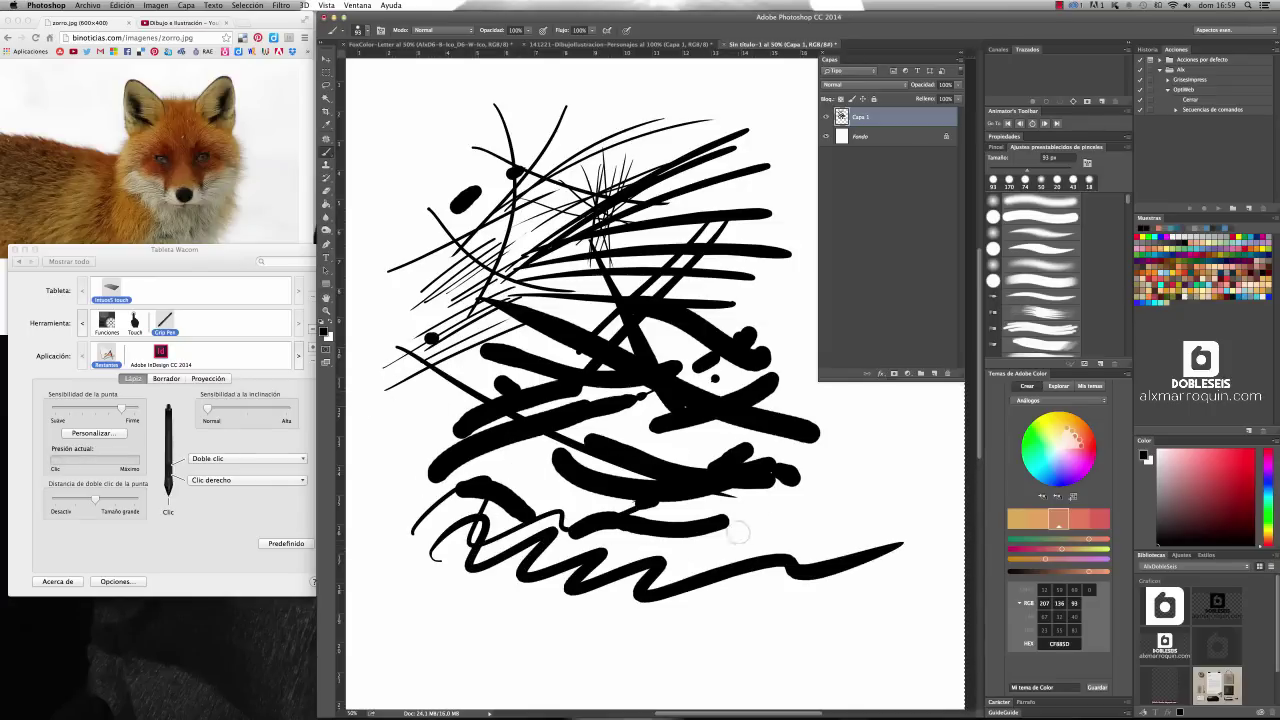
pyautogui.moveTo(903, 497)
pyautogui.mouseDown()
pyautogui.moveTo(706, 542)
pyautogui.moveTo(591, 603)
pyautogui.moveTo(414, 602)
pyautogui.moveTo(378, 622)
pyautogui.mouseUp()
pyautogui.moveTo(560, 626)
pyautogui.mouseDown()
pyautogui.moveTo(853, 607)
pyautogui.moveTo(777, 457)
pyautogui.moveTo(730, 182)
pyautogui.moveTo(700, 140)
pyautogui.mouseUp()
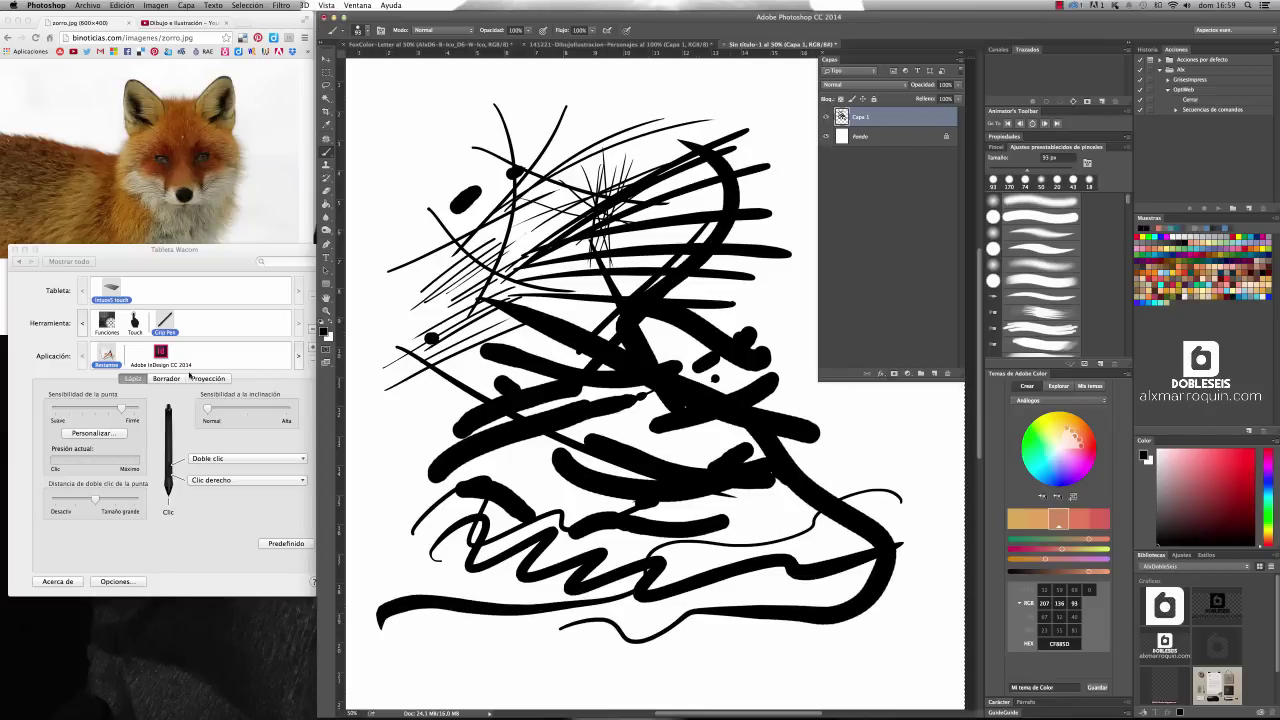
# Step: Erase zigzag bands through the black strokes in the middle of the drawing, then return to the Brush tool
pyautogui.click(191, 500)
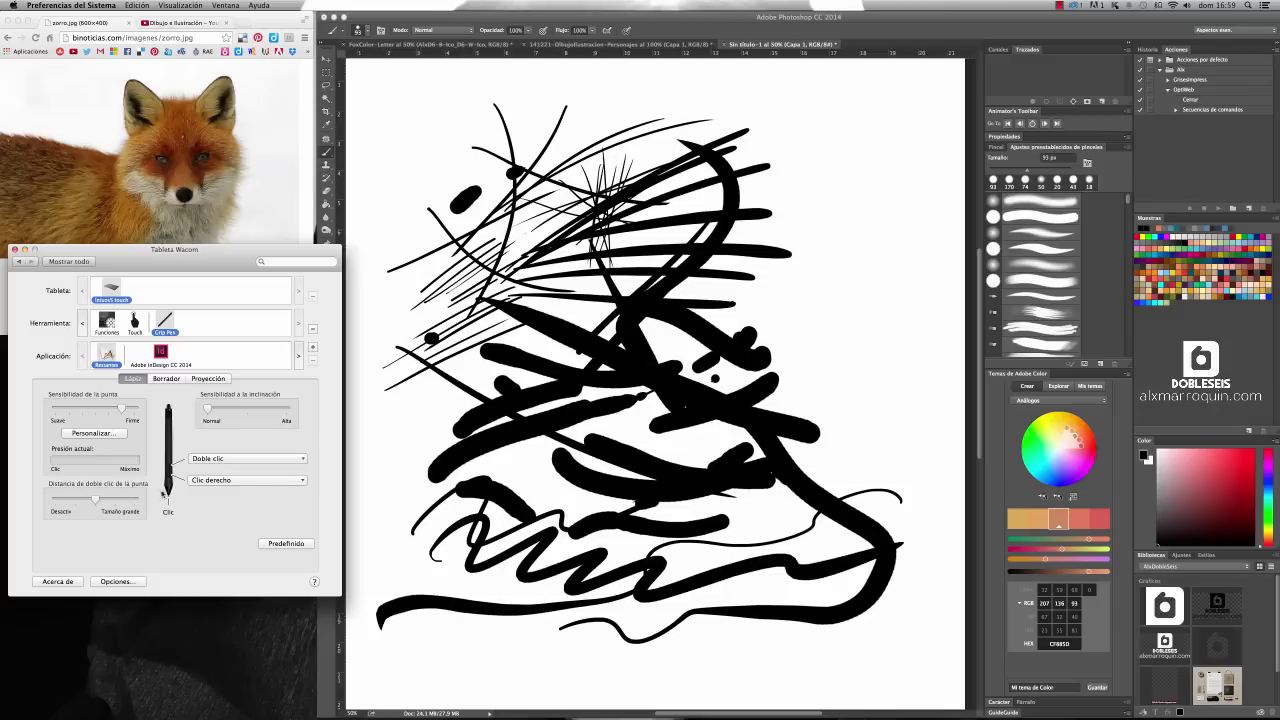
pyautogui.click(620, 97)
pyautogui.press('e')
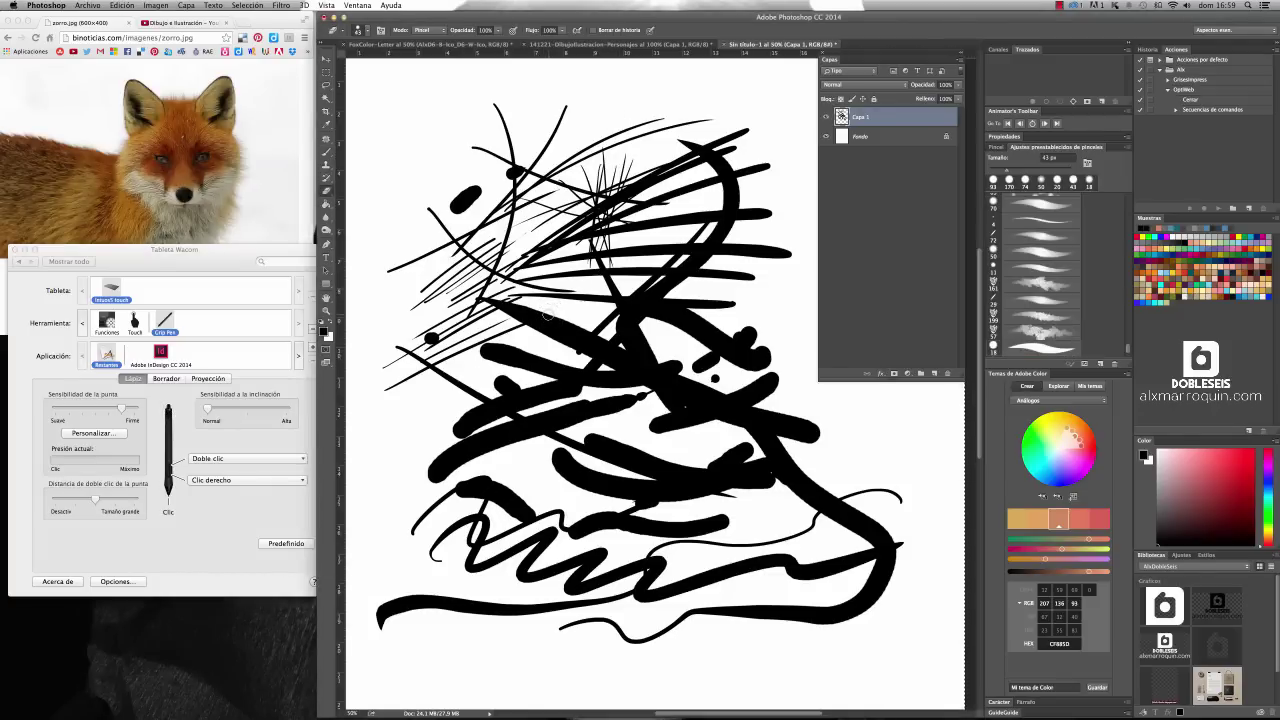
pyautogui.moveTo(548, 314)
pyautogui.mouseDown()
pyautogui.moveTo(525, 347)
pyautogui.moveTo(582, 413)
pyautogui.moveTo(666, 436)
pyautogui.moveTo(675, 487)
pyautogui.moveTo(734, 394)
pyautogui.moveTo(656, 378)
pyautogui.mouseUp()
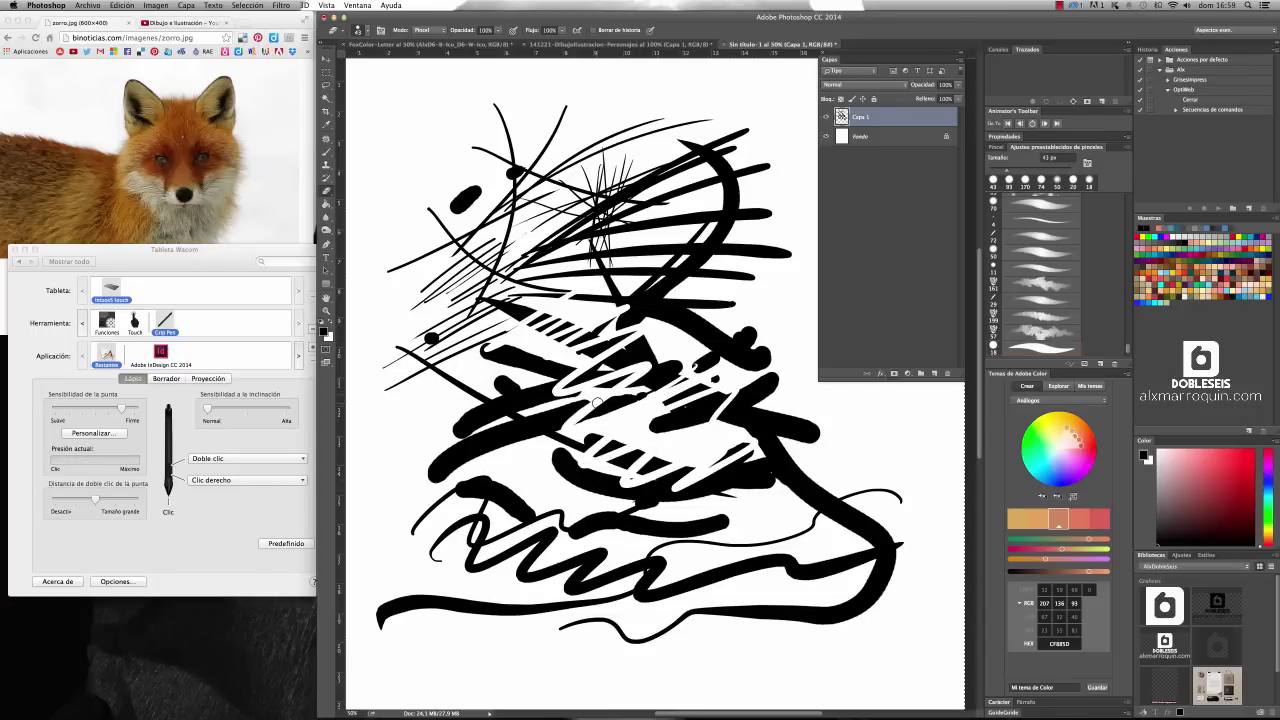
pyautogui.press('b')
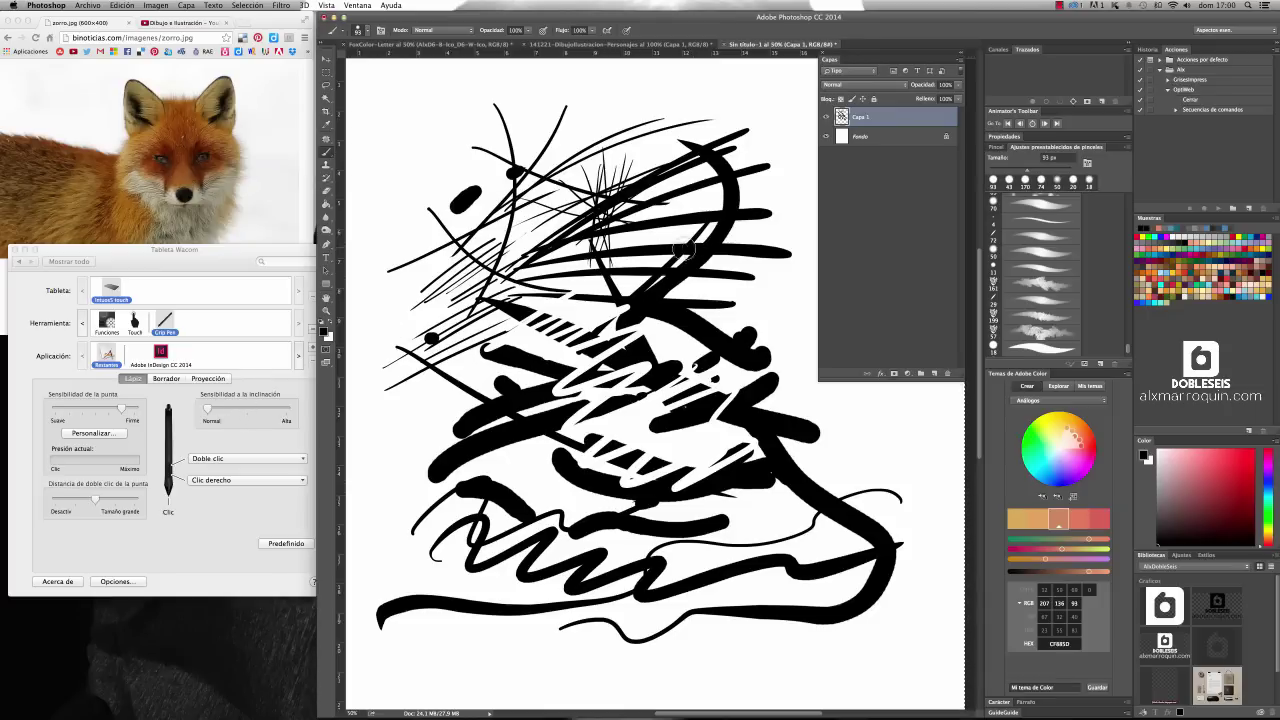
# Step: Call up the brush options on the canvas and browse the available brush presets without changing the brush
pyautogui.rightClick(631, 314)
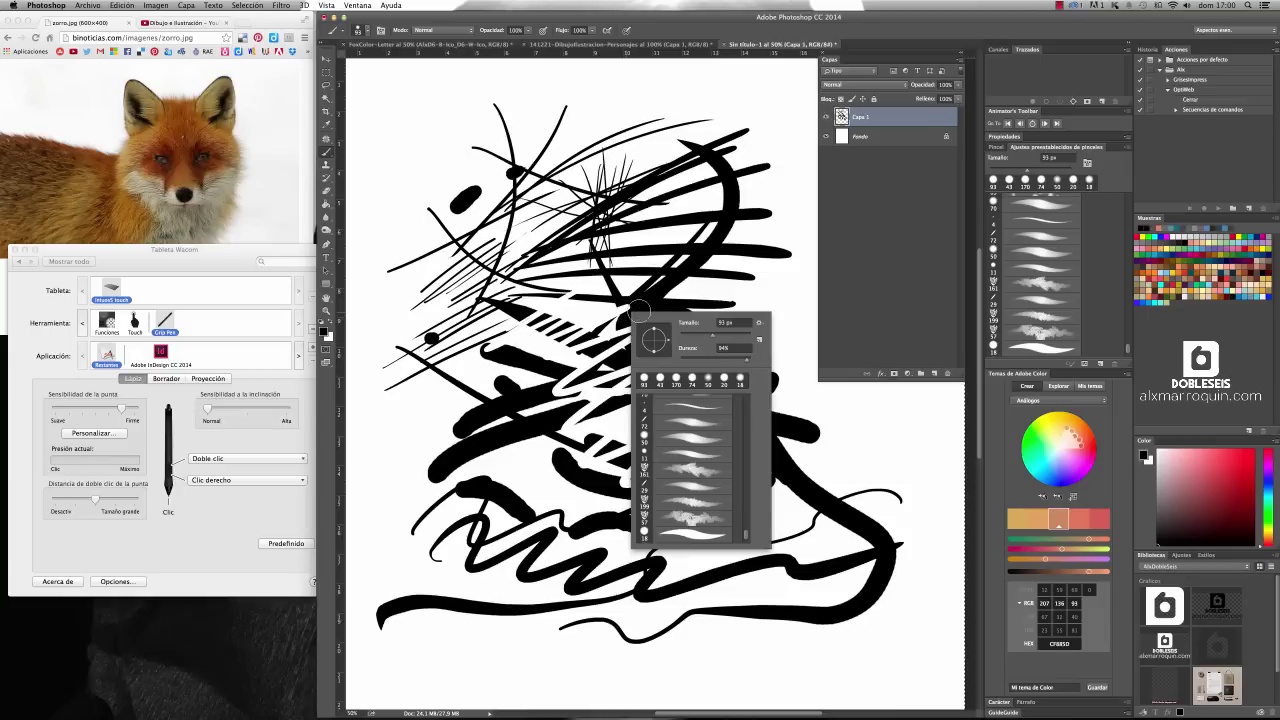
pyautogui.scroll(-10, 744, 536)
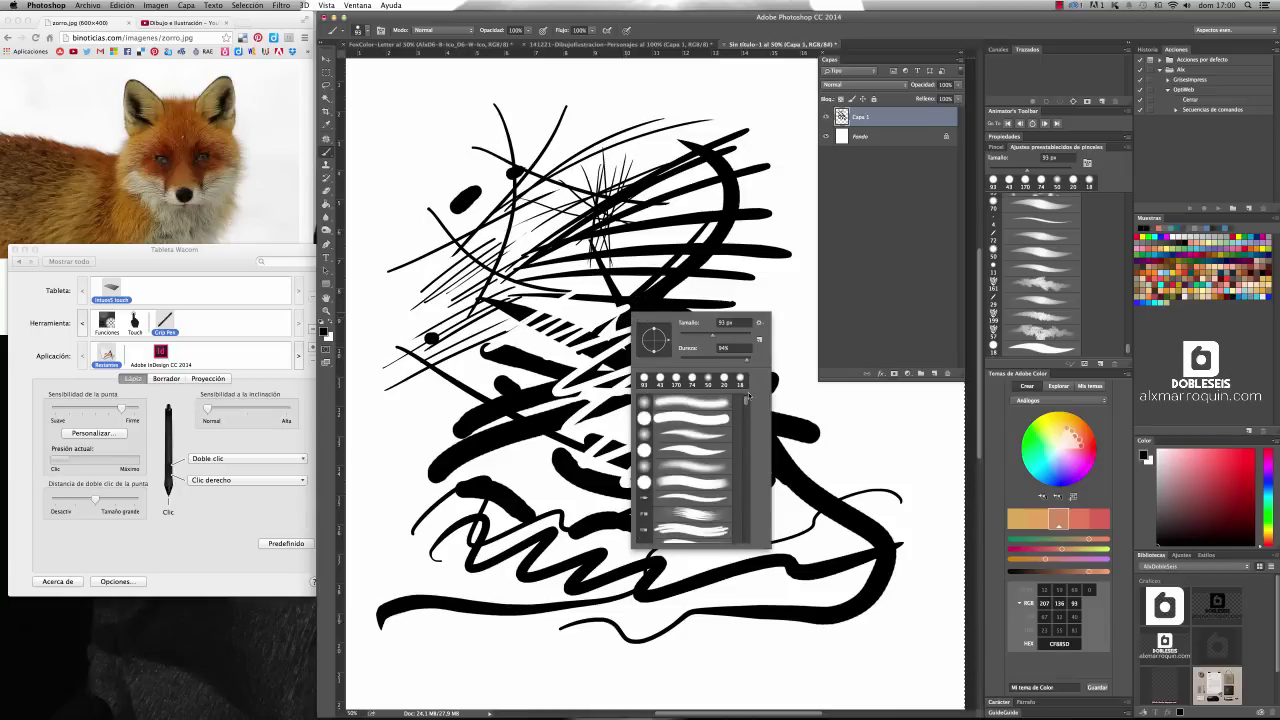
pyautogui.moveTo(744, 424); pyautogui.dragTo(745, 437)
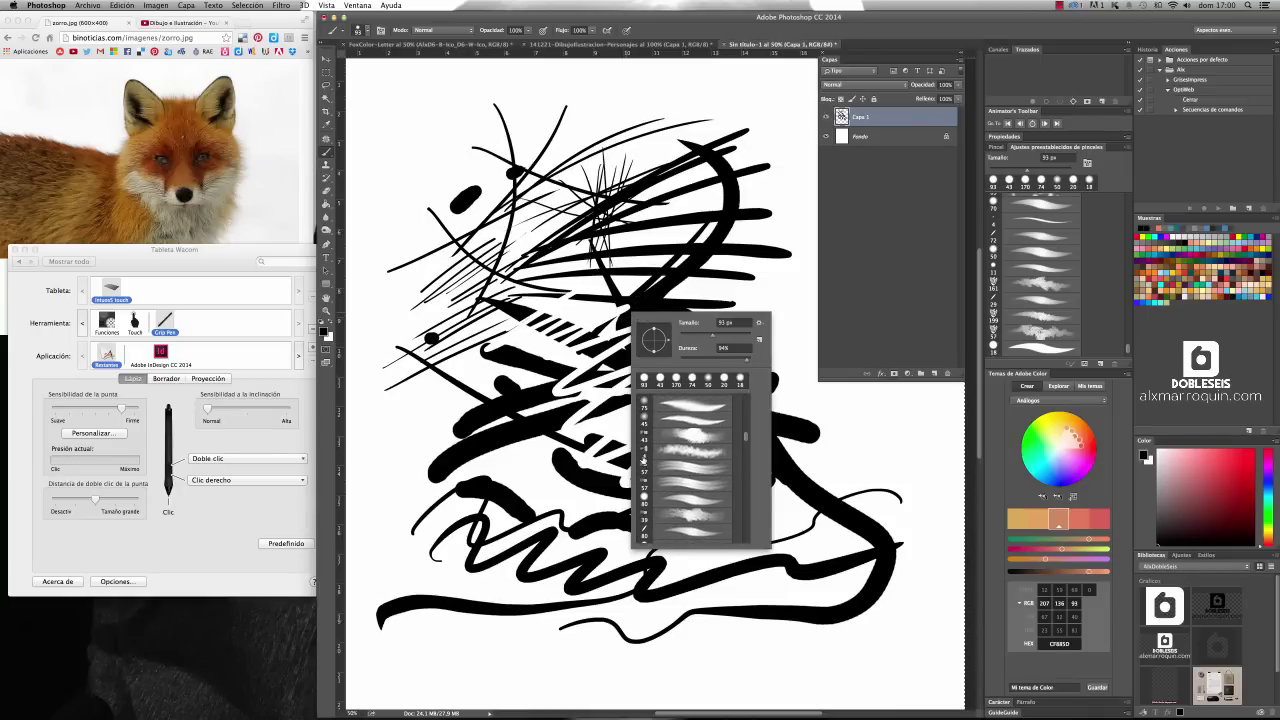
pyautogui.click(800, 416)
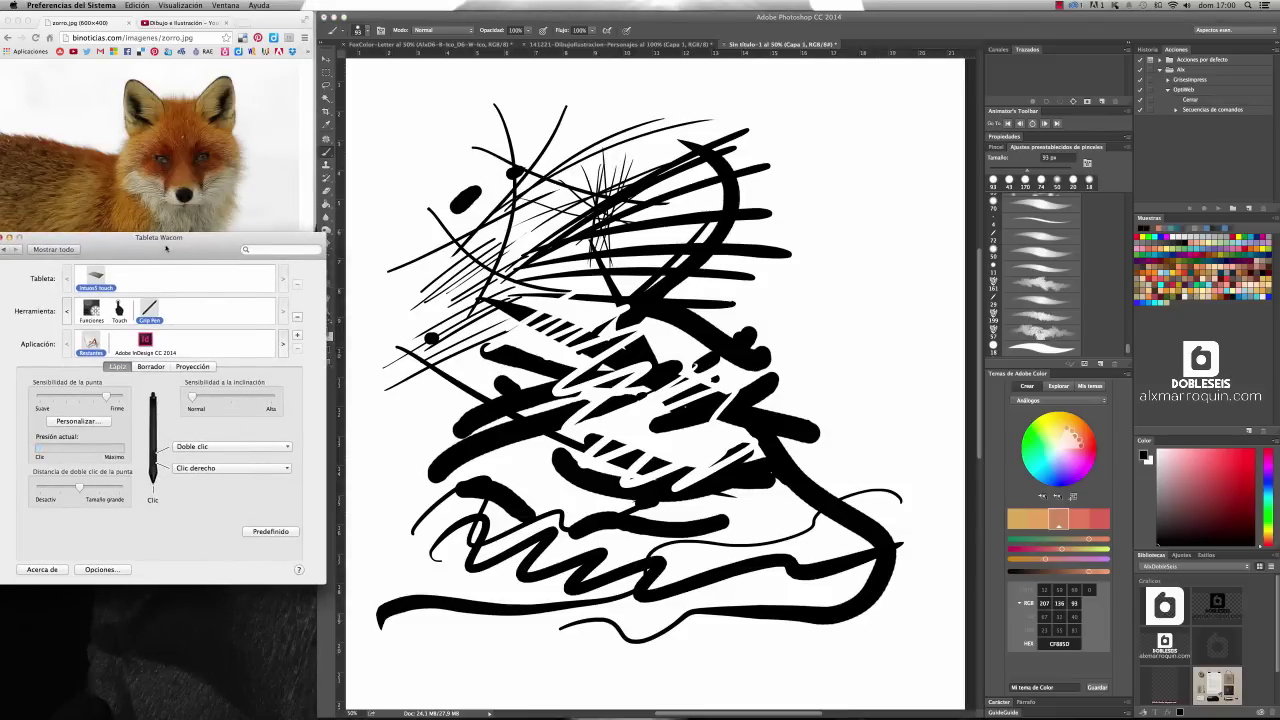
# Step: Reposition the tablet preferences window, return to Photoshop and clear all test strokes from the Capa 1 layer
pyautogui.moveTo(166, 248); pyautogui.dragTo(193, 237)
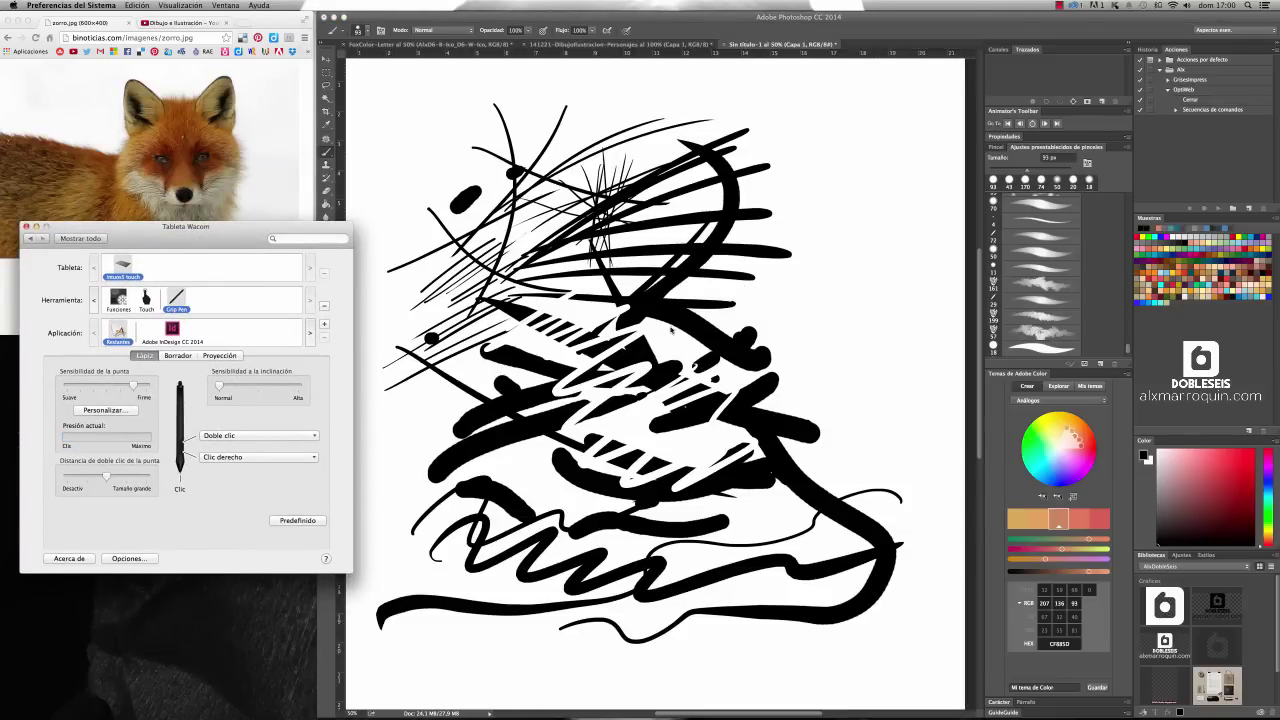
pyautogui.click(871, 270)
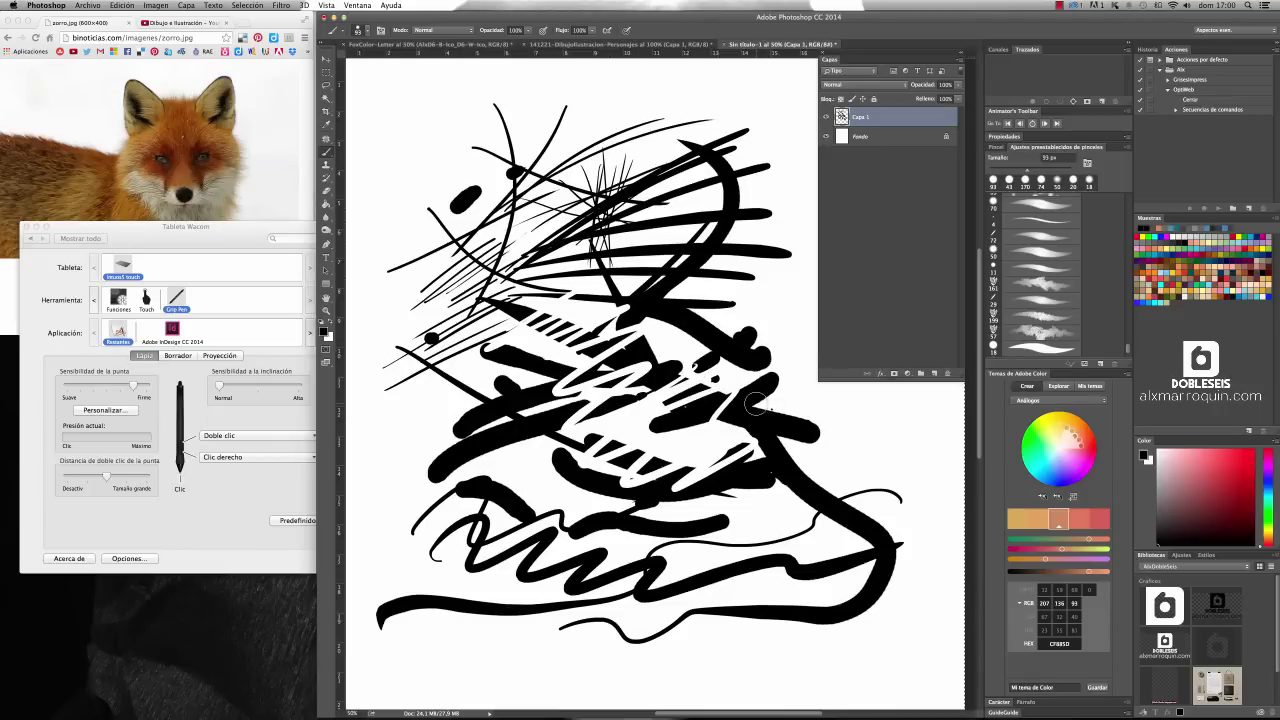
pyautogui.press('BackSpace')
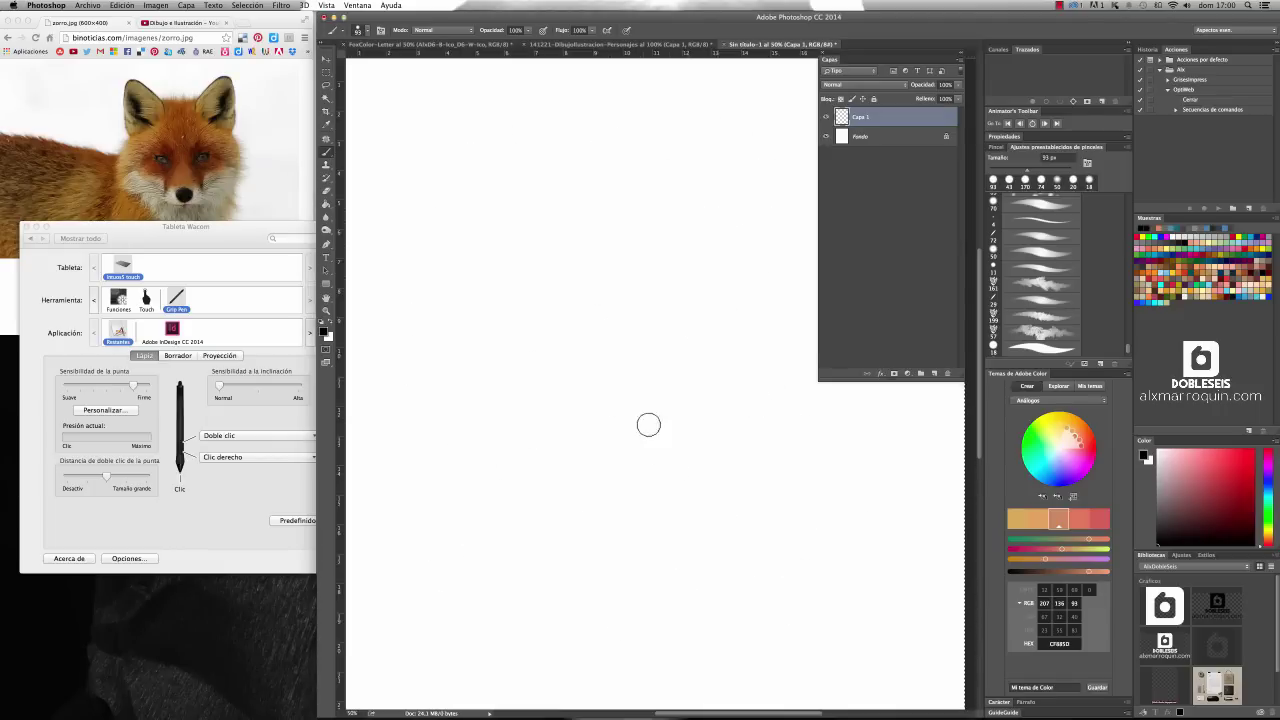
# Step: Draw two boxes side by side, cross-hatch densely in the first and sparsely in the second, and mark an X above each
pyautogui.moveTo(496, 139)
pyautogui.mouseDown()
pyautogui.moveTo(499, 264)
pyautogui.moveTo(523, 140)
pyautogui.moveTo(621, 142)
pyautogui.moveTo(623, 258)
pyautogui.mouseUp()
pyautogui.moveTo(500, 257)
pyautogui.mouseDown()
pyautogui.moveTo(623, 257)
pyautogui.moveTo(518, 227)
pyautogui.moveTo(526, 243)
pyautogui.moveTo(560, 261)
pyautogui.moveTo(590, 235)
pyautogui.moveTo(625, 236)
pyautogui.moveTo(620, 252)
pyautogui.moveTo(551, 217)
pyautogui.moveTo(505, 225)
pyautogui.moveTo(520, 220)
pyautogui.moveTo(505, 245)
pyautogui.moveTo(622, 218)
pyautogui.moveTo(630, 235)
pyautogui.moveTo(489, 240)
pyautogui.moveTo(535, 222)
pyautogui.moveTo(525, 215)
pyautogui.moveTo(578, 206)
pyautogui.mouseUp()
pyautogui.moveTo(656, 133)
pyautogui.mouseDown()
pyautogui.moveTo(652, 257)
pyautogui.moveTo(639, 272)
pyautogui.moveTo(771, 264)
pyautogui.moveTo(703, 137)
pyautogui.moveTo(811, 151)
pyautogui.moveTo(812, 137)
pyautogui.moveTo(801, 139)
pyautogui.moveTo(807, 263)
pyautogui.mouseUp()
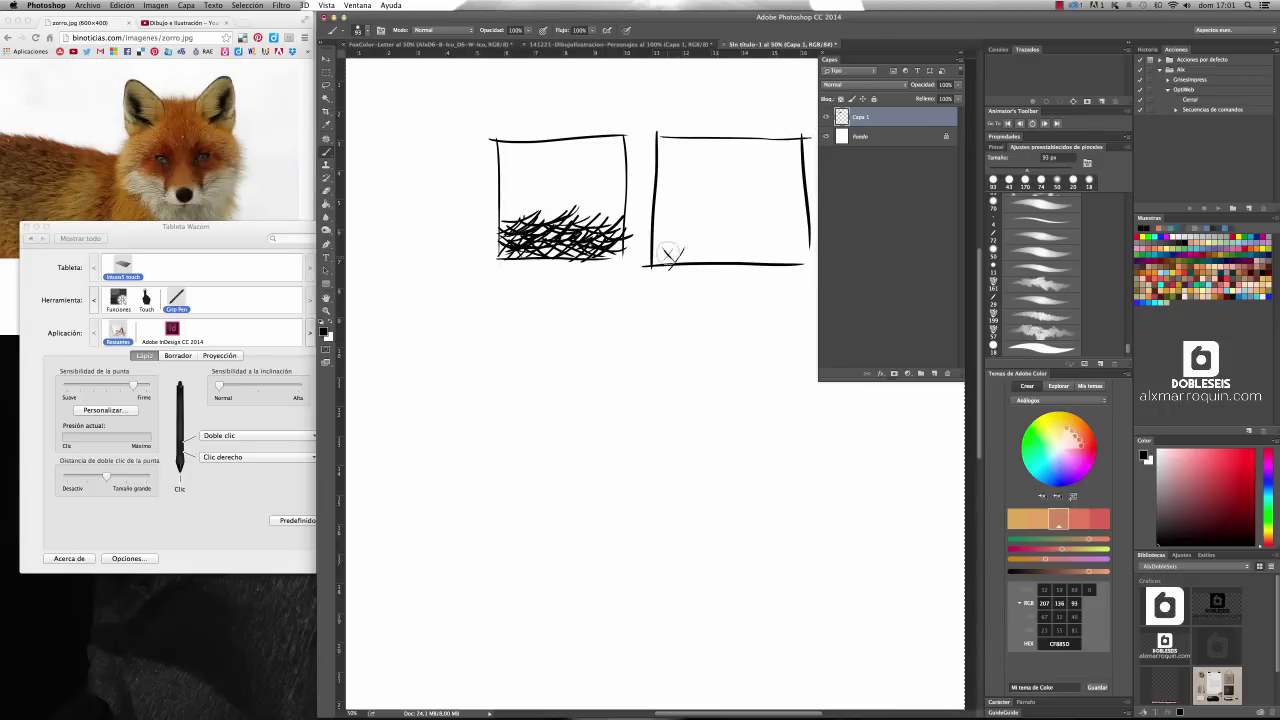
pyautogui.moveTo(668, 253)
pyautogui.mouseDown()
pyautogui.moveTo(703, 249)
pyautogui.moveTo(690, 246)
pyautogui.moveTo(722, 260)
pyautogui.moveTo(707, 264)
pyautogui.moveTo(717, 248)
pyautogui.moveTo(775, 258)
pyautogui.mouseUp()
pyautogui.moveTo(703, 107)
pyautogui.mouseDown()
pyautogui.moveTo(686, 123)
pyautogui.moveTo(706, 127)
pyautogui.mouseUp()
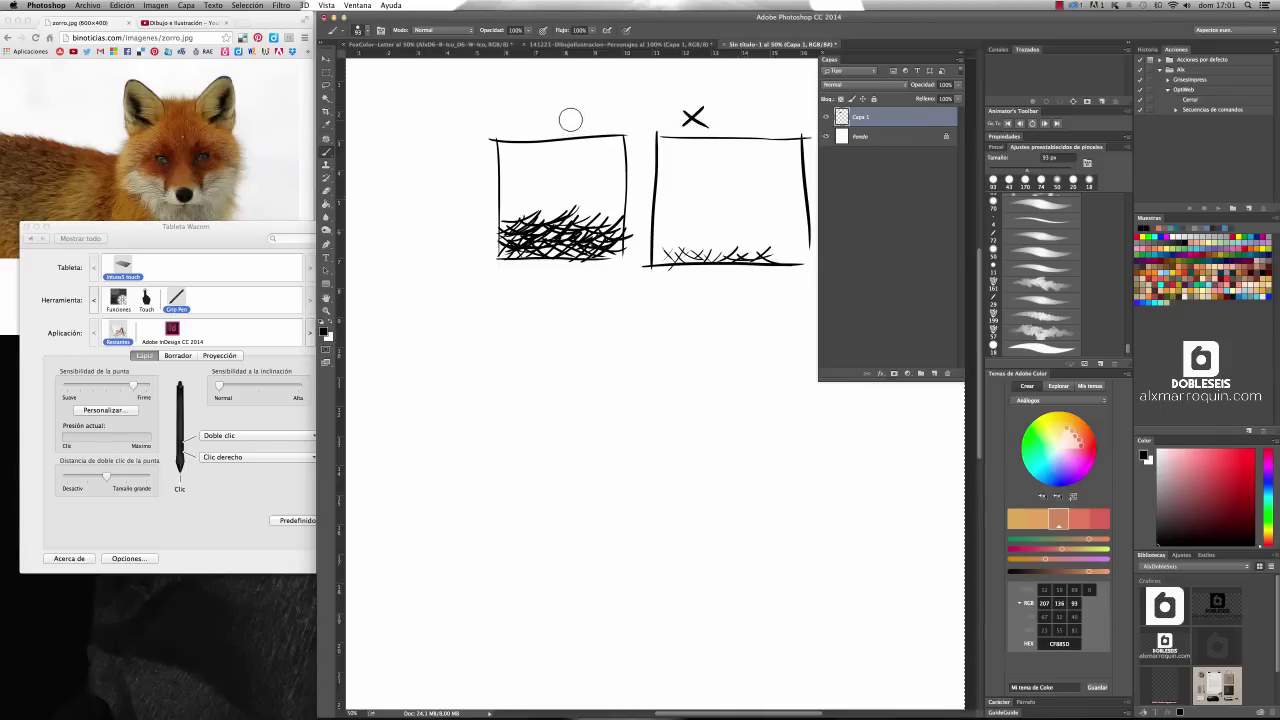
pyautogui.moveTo(561, 113)
pyautogui.mouseDown()
pyautogui.moveTo(595, 134)
pyautogui.moveTo(564, 134)
pyautogui.mouseUp()
# Step: Shade a patch of dense diagonal hatching below the first box, extending it with lighter strokes
pyautogui.moveTo(492, 389)
pyautogui.mouseDown()
pyautogui.moveTo(521, 365)
pyautogui.moveTo(495, 398)
pyautogui.moveTo(532, 371)
pyautogui.moveTo(524, 398)
pyautogui.moveTo(550, 396)
pyautogui.moveTo(501, 405)
pyautogui.moveTo(533, 385)
pyautogui.moveTo(479, 401)
pyautogui.moveTo(522, 395)
pyautogui.mouseUp()
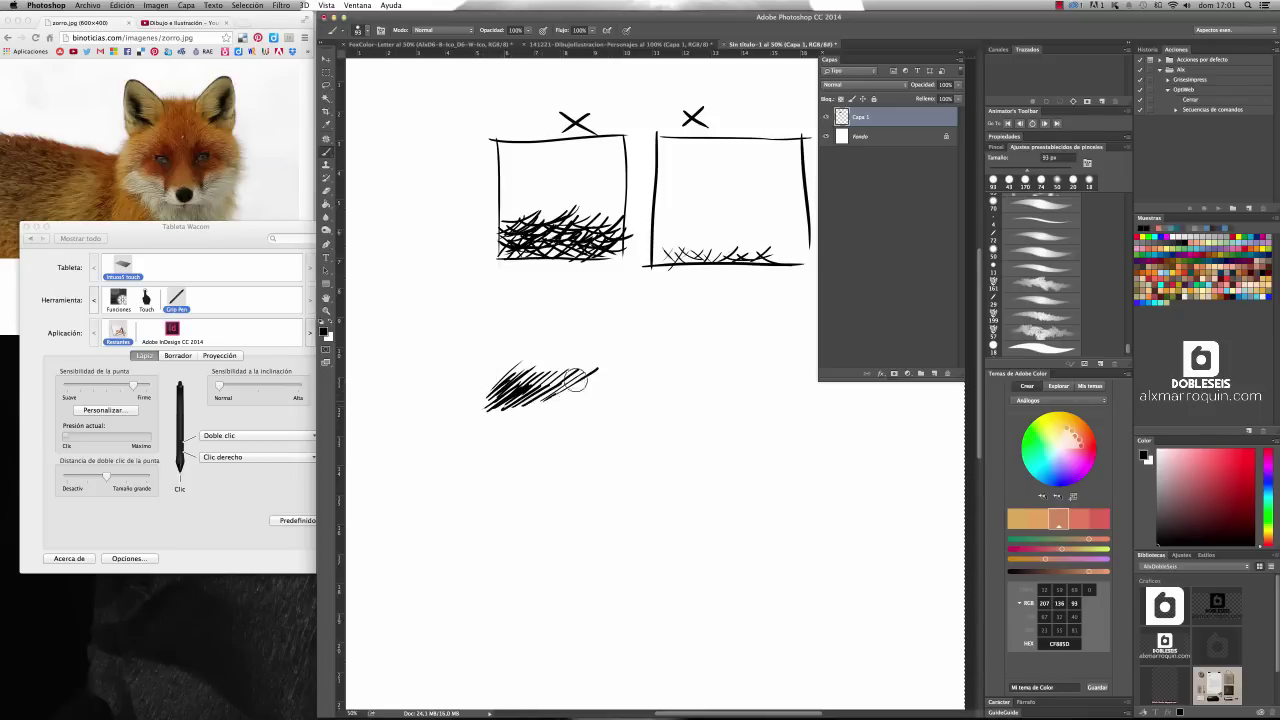
pyautogui.moveTo(575, 378); pyautogui.dragTo(593, 393)
pyautogui.moveTo(490, 395)
pyautogui.mouseDown()
pyautogui.moveTo(519, 358)
pyautogui.moveTo(563, 358)
pyautogui.moveTo(523, 390)
pyautogui.moveTo(593, 355)
pyautogui.moveTo(549, 403)
pyautogui.moveTo(616, 364)
pyautogui.moveTo(556, 406)
pyautogui.moveTo(583, 394)
pyautogui.moveTo(522, 402)
pyautogui.moveTo(592, 402)
pyautogui.moveTo(558, 411)
pyautogui.moveTo(583, 349)
pyautogui.moveTo(497, 355)
pyautogui.moveTo(588, 325)
pyautogui.moveTo(569, 347)
pyautogui.moveTo(611, 361)
pyautogui.moveTo(636, 340)
pyautogui.mouseUp()
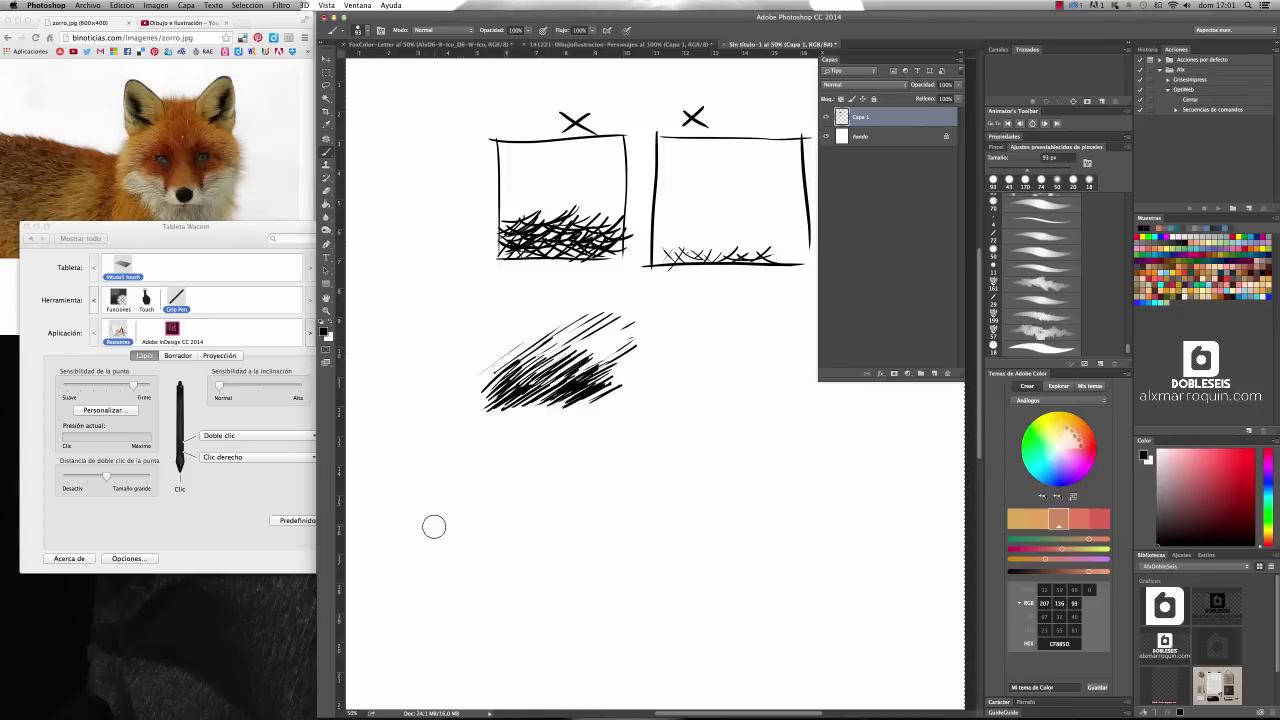
# Step: Draw a series of long, roughly parallel diagonal lines below the hatching, varying pen pressure from thin to thick
pyautogui.moveTo(437, 524); pyautogui.dragTo(597, 436)
pyautogui.moveTo(441, 541); pyautogui.dragTo(671, 429)
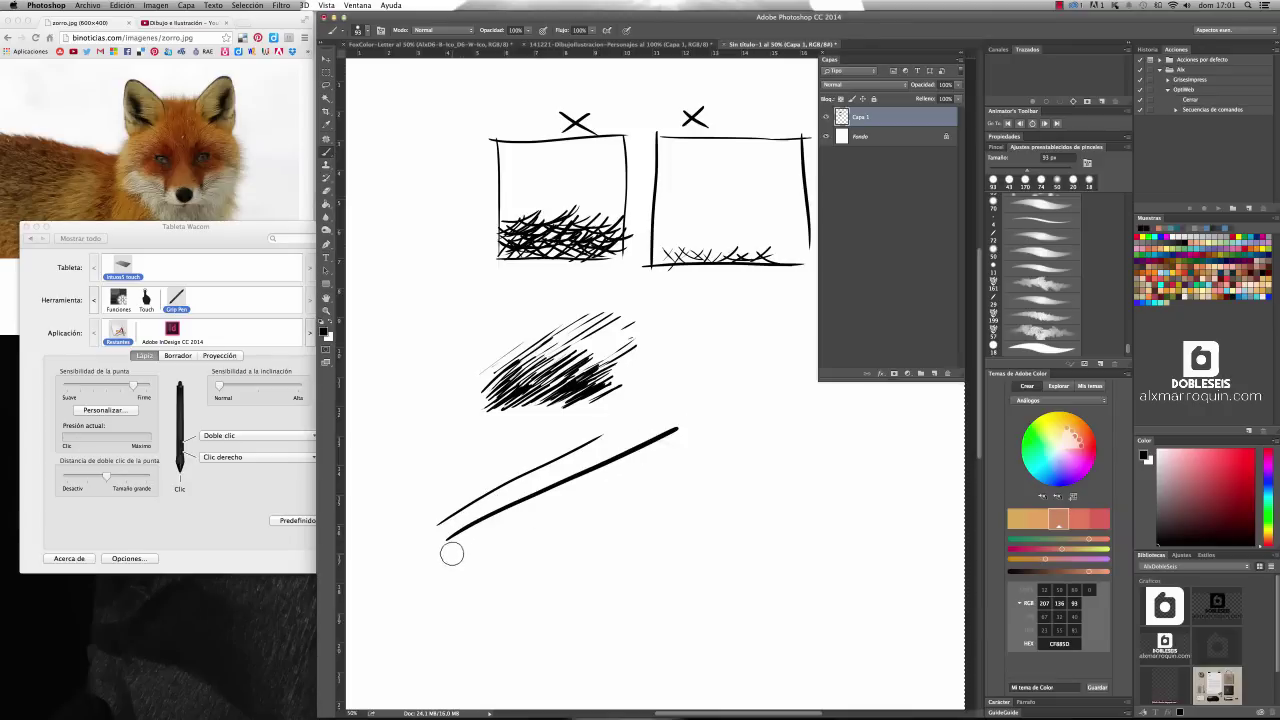
pyautogui.moveTo(449, 549); pyautogui.dragTo(743, 437)
pyautogui.moveTo(464, 568); pyautogui.dragTo(815, 433)
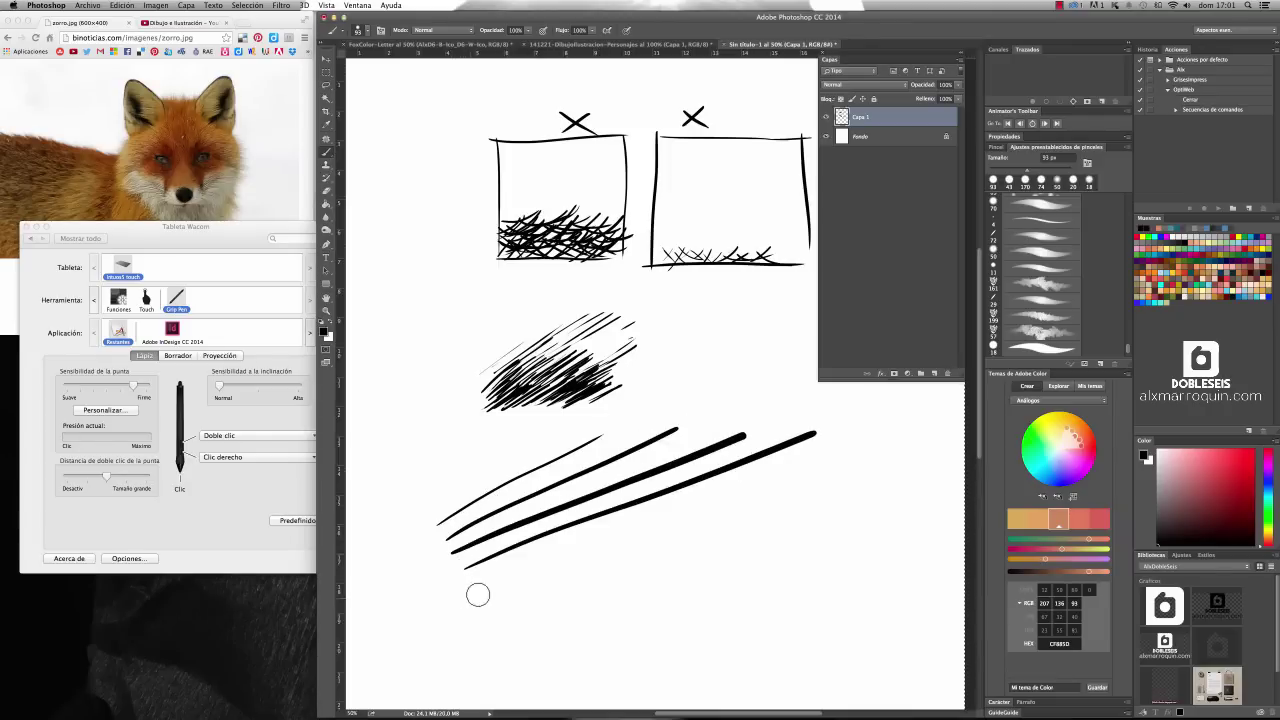
pyautogui.moveTo(470, 597); pyautogui.dragTo(848, 467)
pyautogui.moveTo(509, 608); pyautogui.dragTo(790, 519)
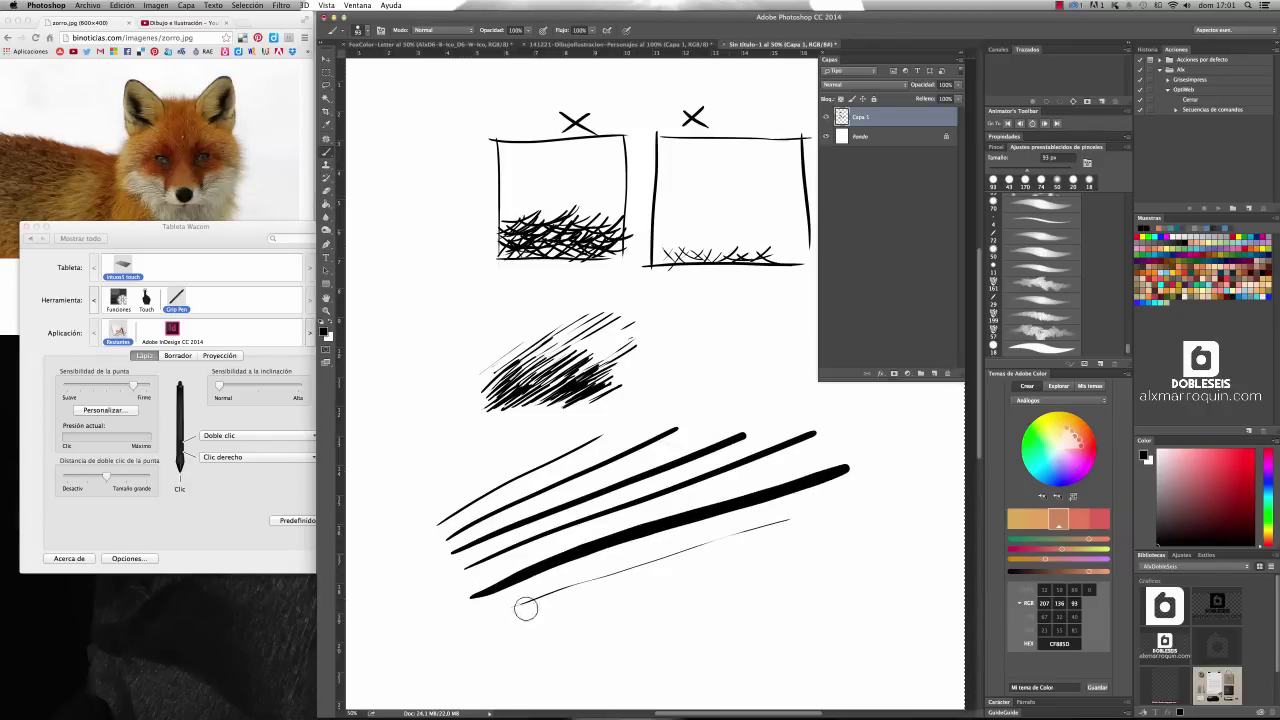
pyautogui.moveTo(479, 631)
pyautogui.mouseDown()
pyautogui.moveTo(892, 515)
pyautogui.moveTo(634, 603)
pyautogui.moveTo(865, 550)
pyautogui.mouseUp()
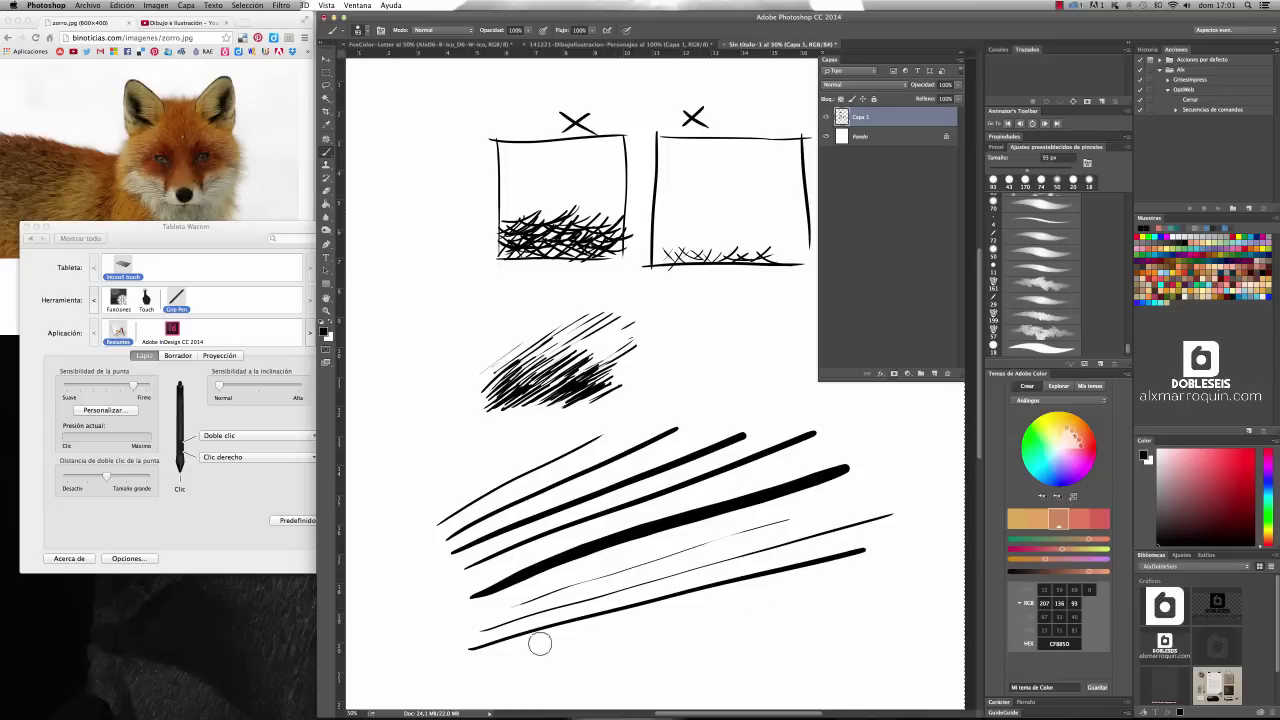
pyautogui.moveTo(475, 663); pyautogui.dragTo(835, 573)
# Step: Draw a third box beneath the second one and fill its lower part with small looping scribbles
pyautogui.moveTo(787, 339)
pyautogui.mouseDown()
pyautogui.moveTo(469, 451)
pyautogui.moveTo(674, 383)
pyautogui.moveTo(674, 343)
pyautogui.moveTo(573, 386)
pyautogui.mouseUp()
pyautogui.moveTo(532, 312)
pyautogui.mouseDown()
pyautogui.moveTo(530, 428)
pyautogui.moveTo(665, 422)
pyautogui.moveTo(703, 315)
pyautogui.moveTo(688, 308)
pyautogui.moveTo(676, 420)
pyautogui.mouseUp()
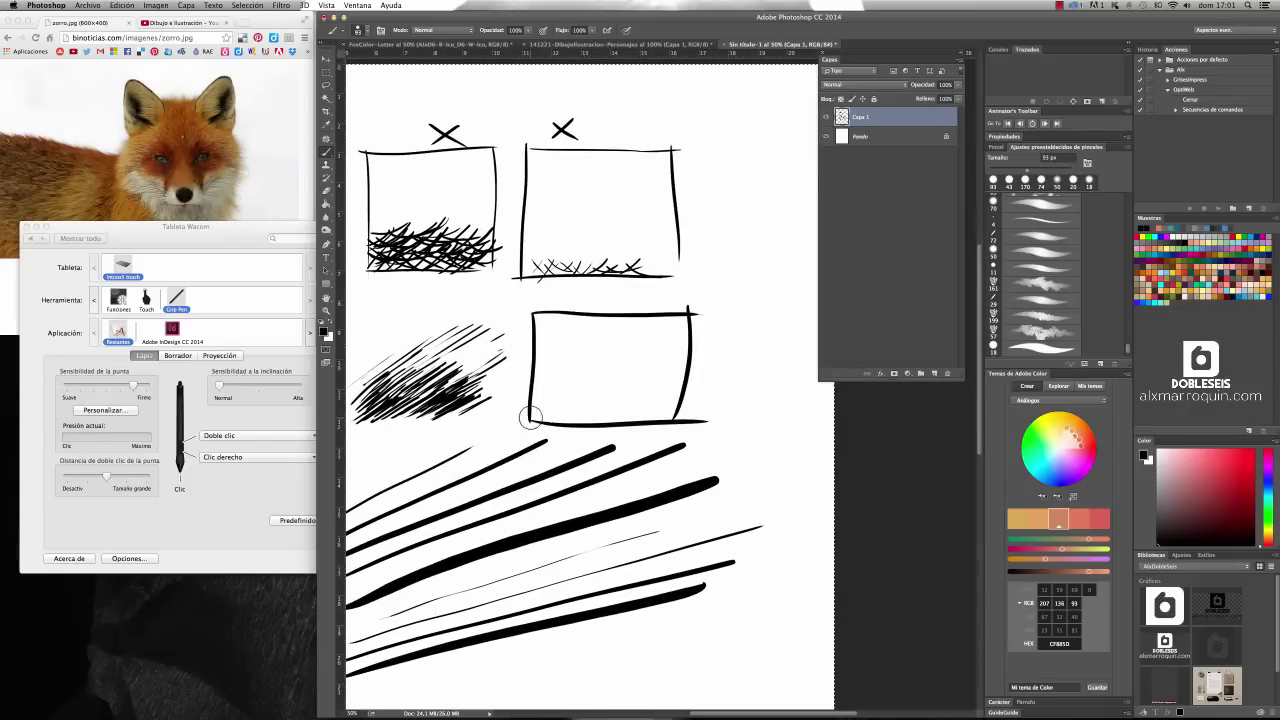
pyautogui.moveTo(553, 408)
pyautogui.mouseDown()
pyautogui.moveTo(660, 416)
pyautogui.moveTo(658, 404)
pyautogui.moveTo(680, 399)
pyautogui.moveTo(579, 390)
pyautogui.moveTo(590, 383)
pyautogui.moveTo(529, 408)
pyautogui.moveTo(556, 373)
pyautogui.moveTo(540, 375)
pyautogui.moveTo(615, 382)
pyautogui.mouseUp()
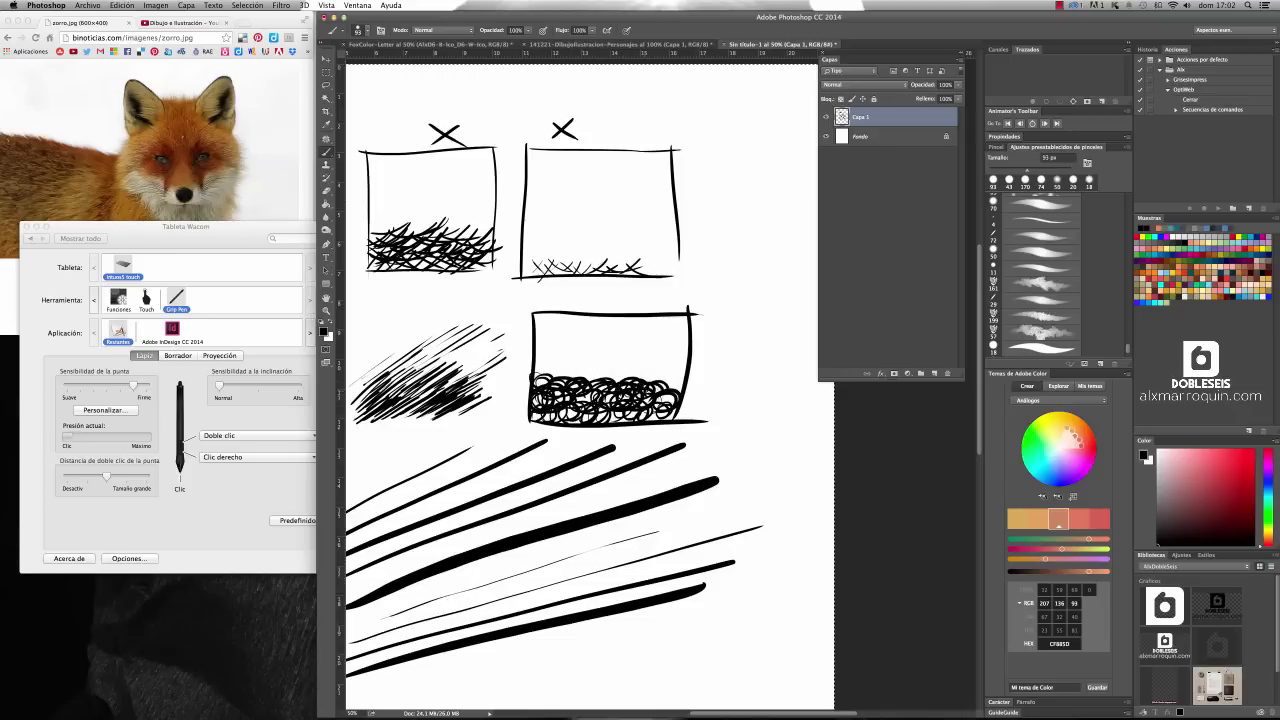
# Step: Extend the looping scribbles in the third box upward with another row of lighter loops across its full width
pyautogui.moveTo(676, 410)
pyautogui.mouseDown()
pyautogui.moveTo(667, 386)
pyautogui.moveTo(674, 413)
pyautogui.mouseUp()
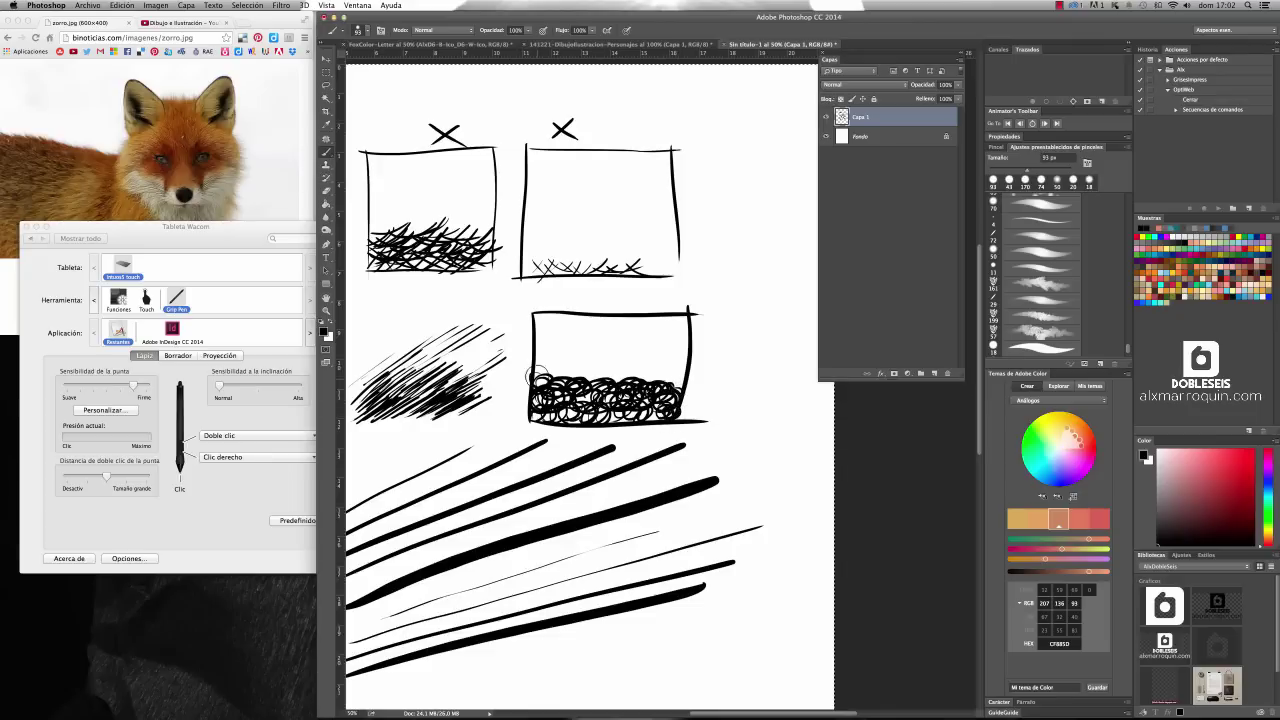
pyautogui.moveTo(536, 376)
pyautogui.mouseDown()
pyautogui.moveTo(610, 368)
pyautogui.moveTo(680, 386)
pyautogui.mouseUp()
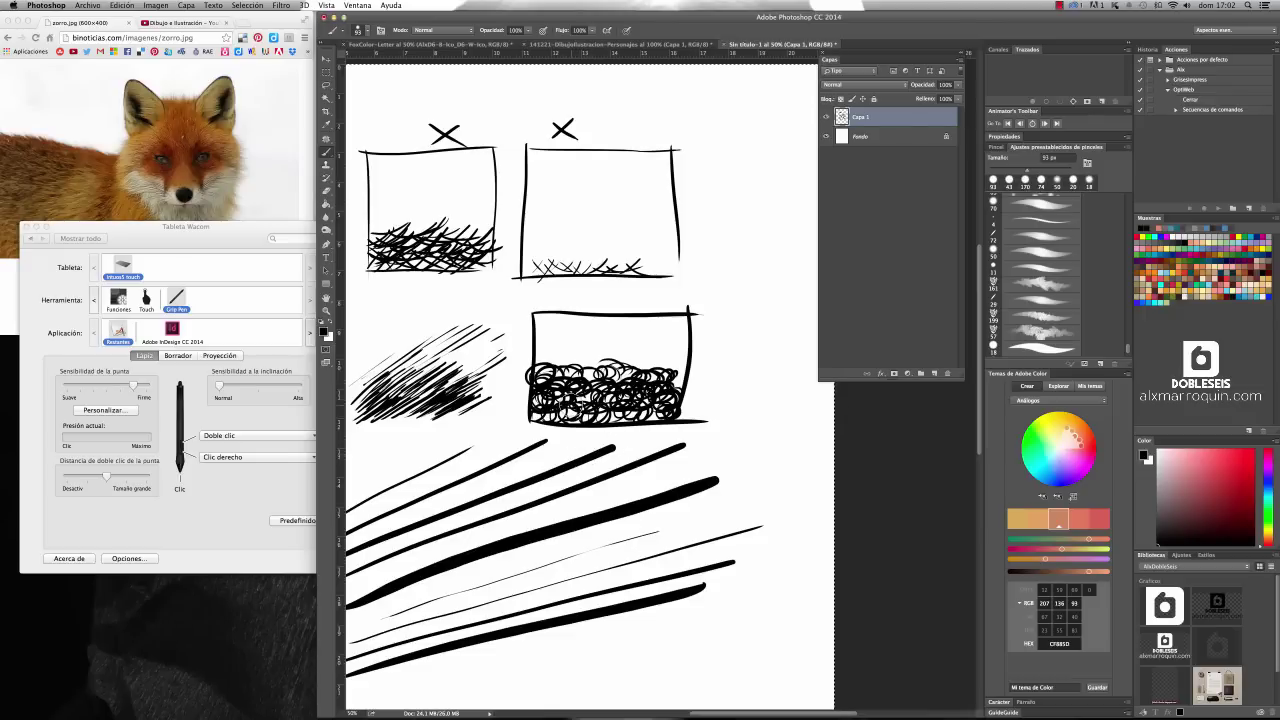
# Step: Set the Wacom pen's tip sensitivity to its firmest level and cover the lower part of the second box with dense hatching
pyautogui.moveTo(549, 238)
pyautogui.mouseDown()
pyautogui.moveTo(531, 272)
pyautogui.moveTo(547, 268)
pyautogui.mouseUp()
pyautogui.click(135, 391)
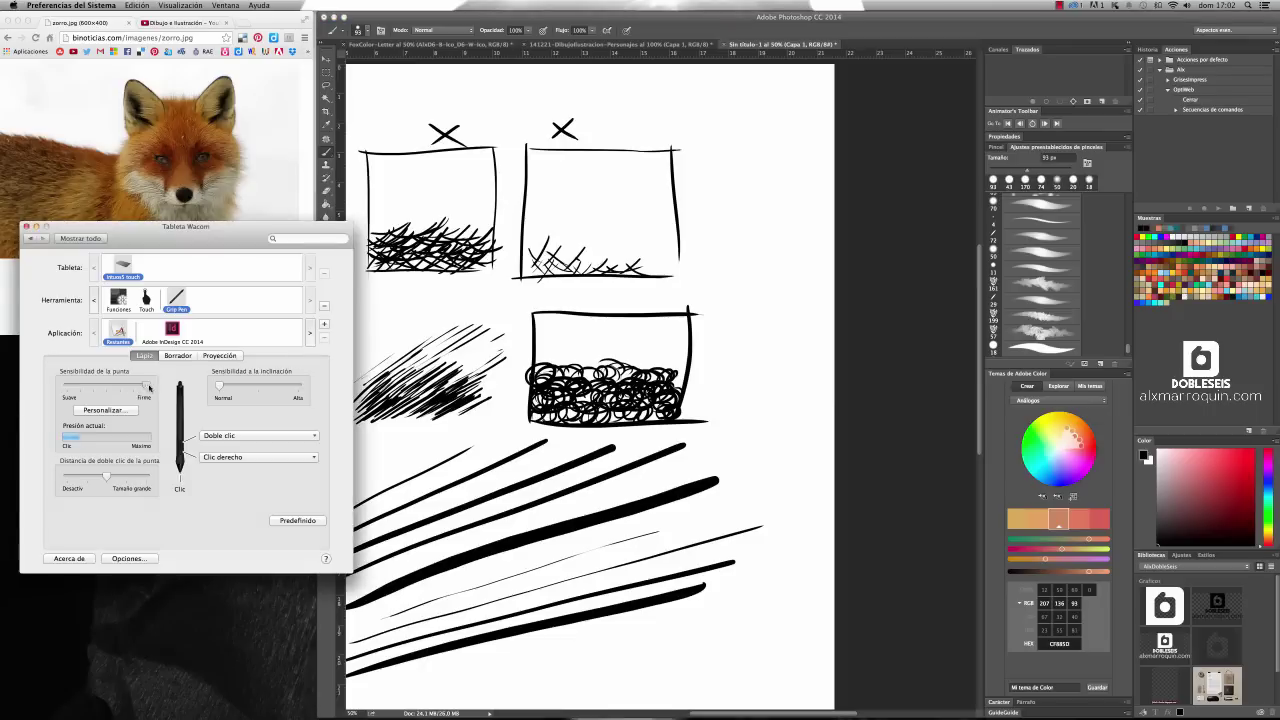
pyautogui.click(558, 245)
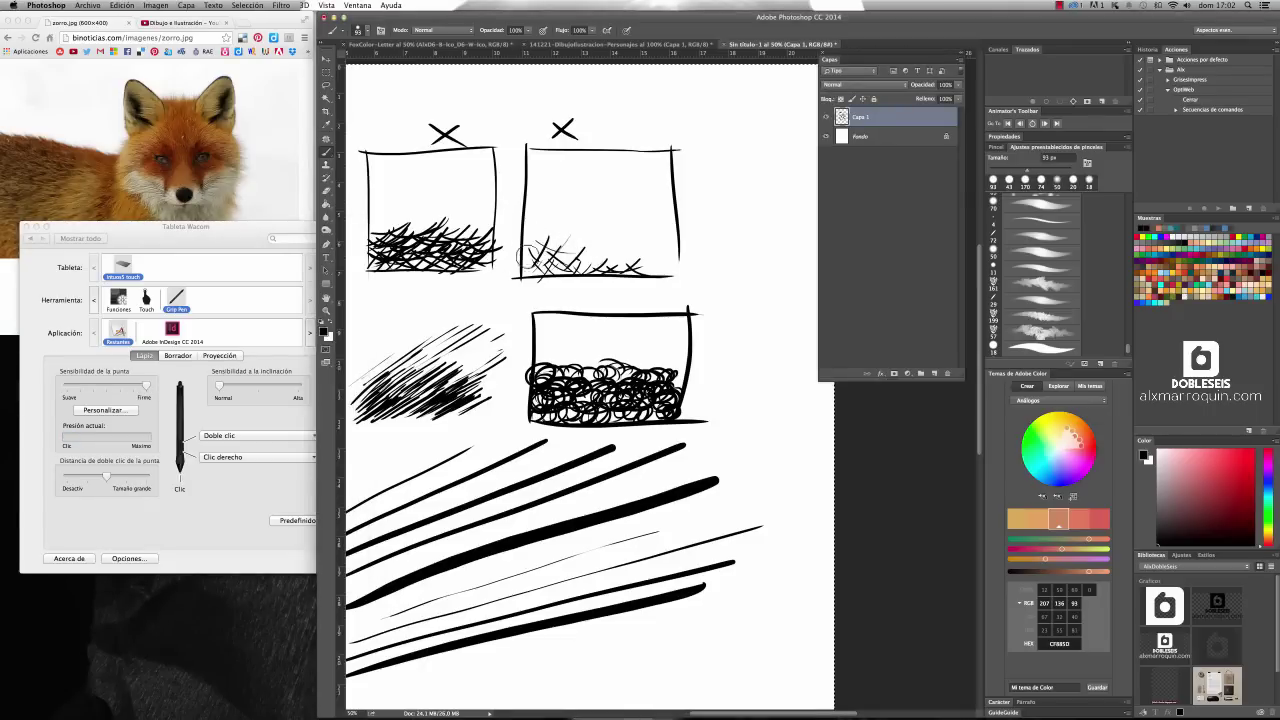
pyautogui.moveTo(590, 236)
pyautogui.mouseDown()
pyautogui.moveTo(565, 252)
pyautogui.moveTo(629, 243)
pyautogui.moveTo(657, 257)
pyautogui.moveTo(609, 283)
pyautogui.moveTo(655, 238)
pyautogui.moveTo(600, 255)
pyautogui.moveTo(578, 228)
pyautogui.moveTo(563, 248)
pyautogui.moveTo(570, 236)
pyautogui.moveTo(565, 258)
pyautogui.moveTo(585, 268)
pyautogui.moveTo(674, 263)
pyautogui.moveTo(640, 270)
pyautogui.moveTo(582, 246)
pyautogui.moveTo(589, 218)
pyautogui.moveTo(579, 241)
pyautogui.moveTo(662, 240)
pyautogui.moveTo(602, 240)
pyautogui.moveTo(645, 228)
pyautogui.moveTo(530, 238)
pyautogui.moveTo(551, 217)
pyautogui.moveTo(636, 230)
pyautogui.moveTo(640, 258)
pyautogui.mouseUp()
pyautogui.moveTo(690, 220); pyautogui.dragTo(530, 230)
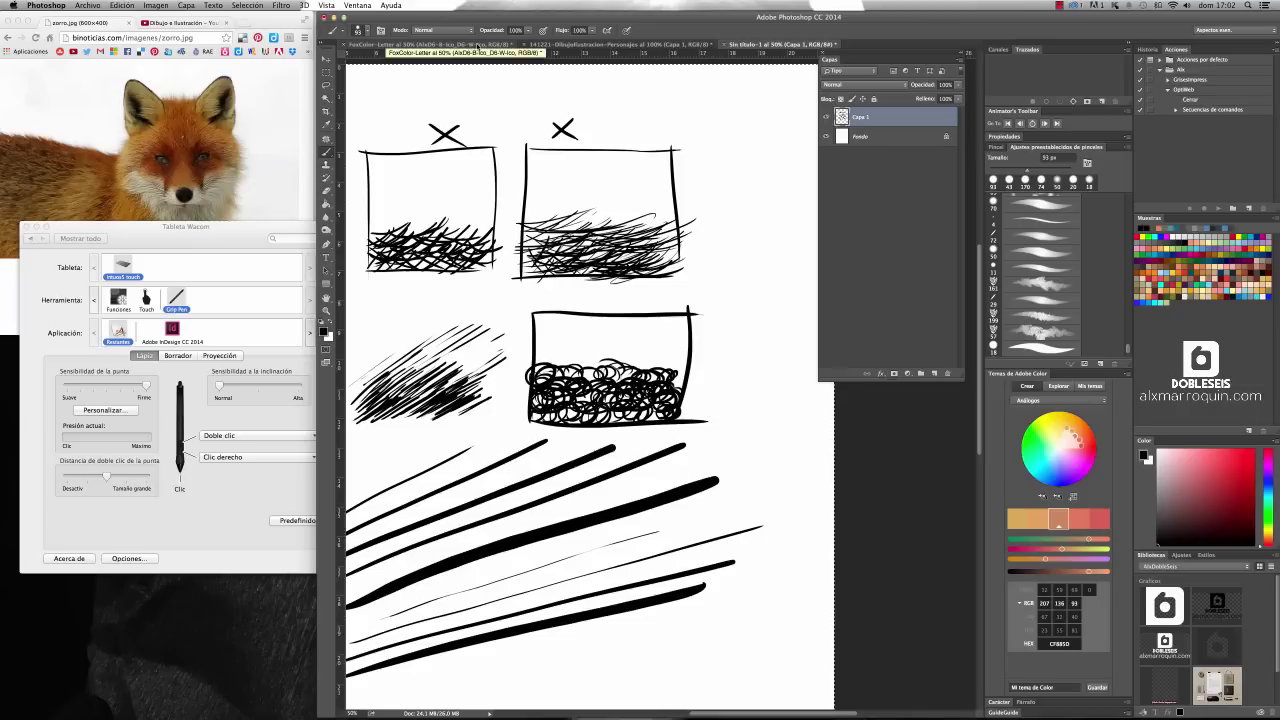
# Step: Bring up the FoxColor-Letter document and move the floating layers list clear of the fox's outstretched arm to view the whole character
pyautogui.click(478, 46)
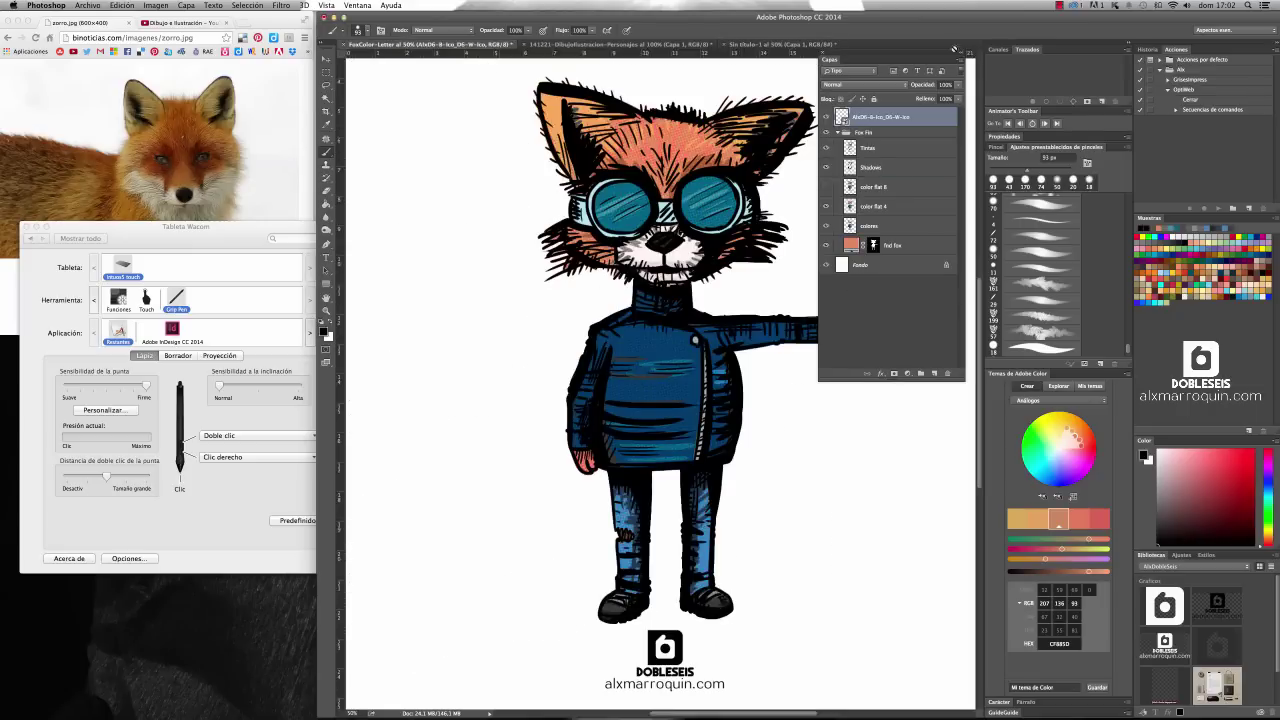
pyautogui.moveTo(923, 53); pyautogui.dragTo(1060, 249)
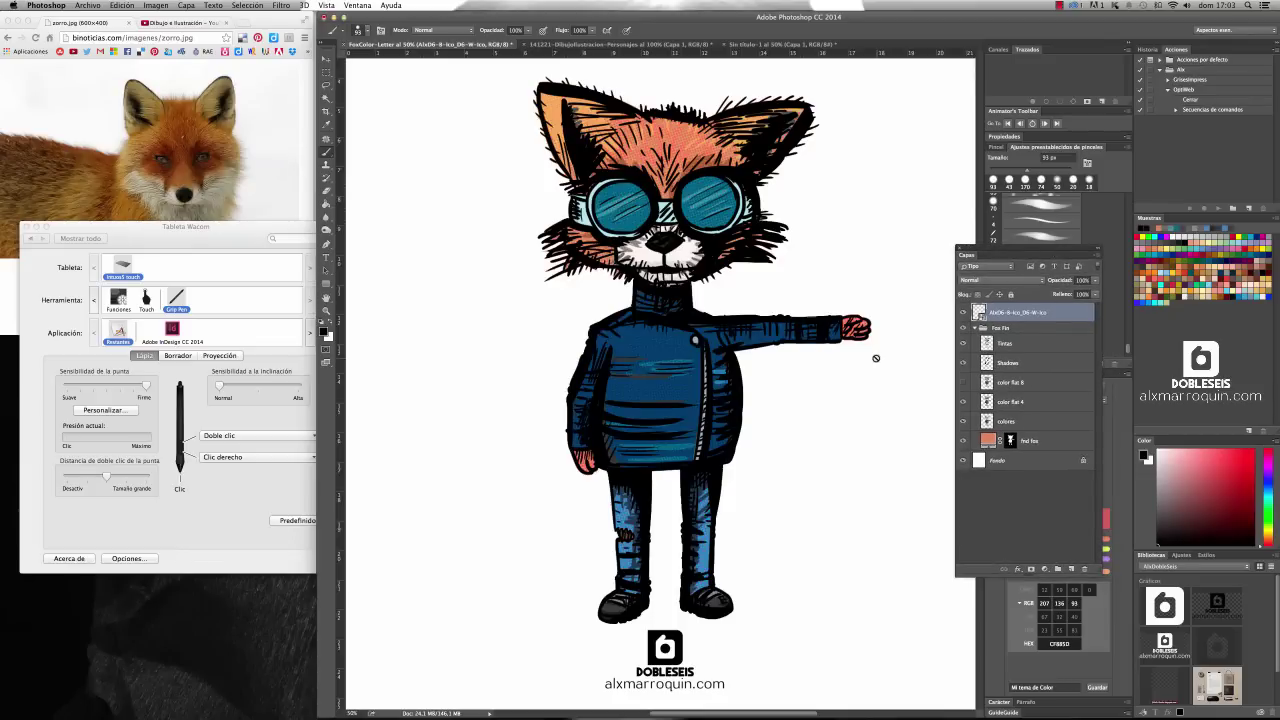